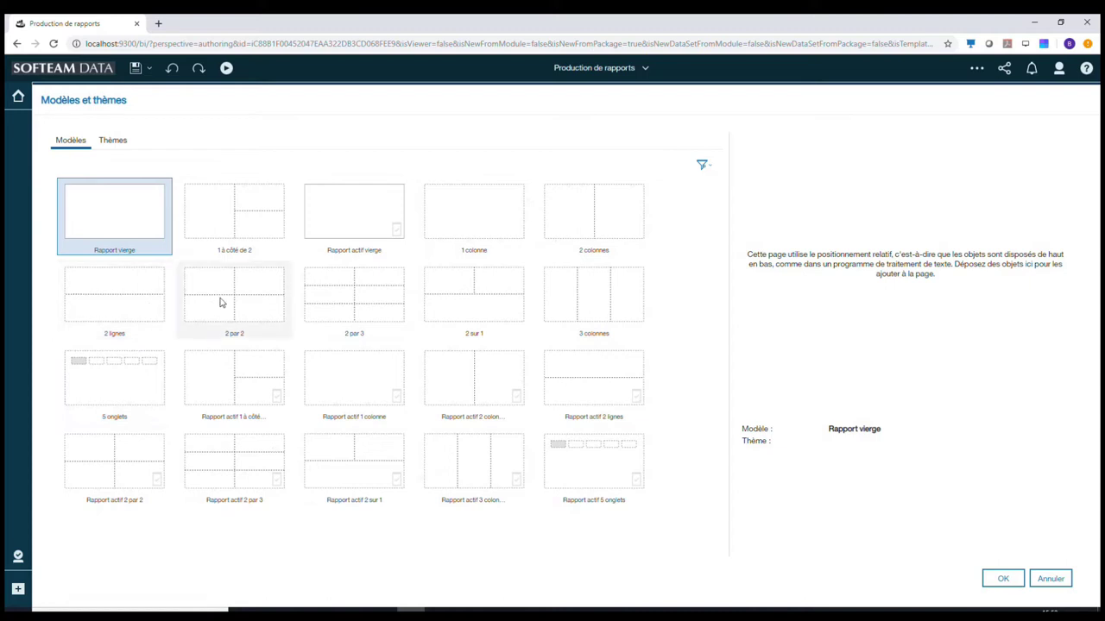
Create the report with the "1 à côté de 2" template and the "Style bleu" theme.
{"action": "left_click", "coordinate": [218, 211]}
{"action": "left_click", "coordinate": [117, 145]}
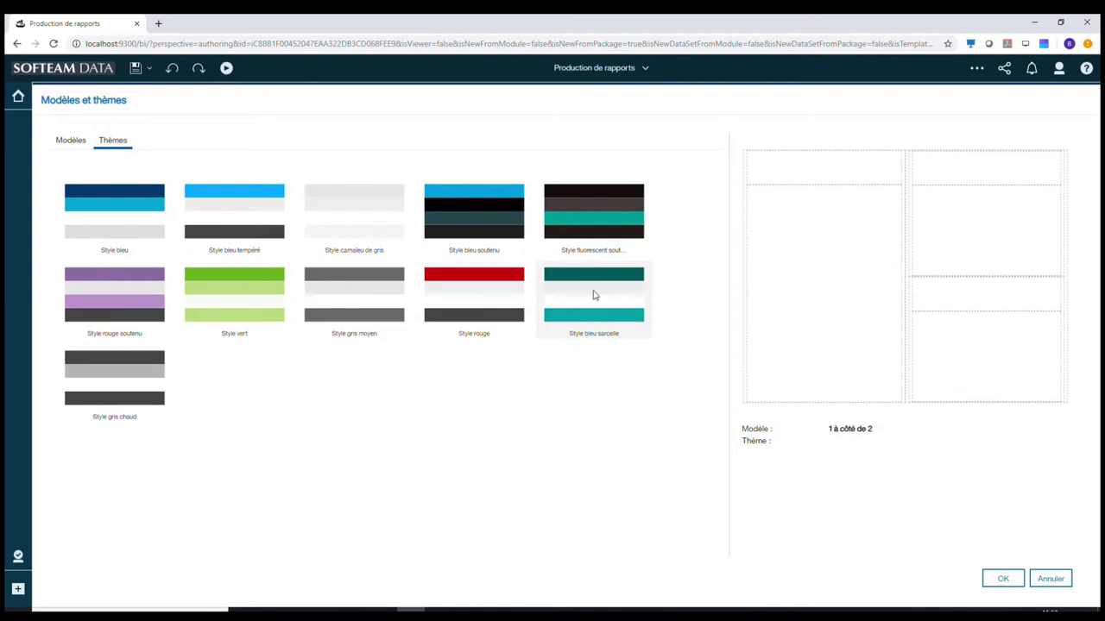
{"action": "left_click", "coordinate": [97, 226]}
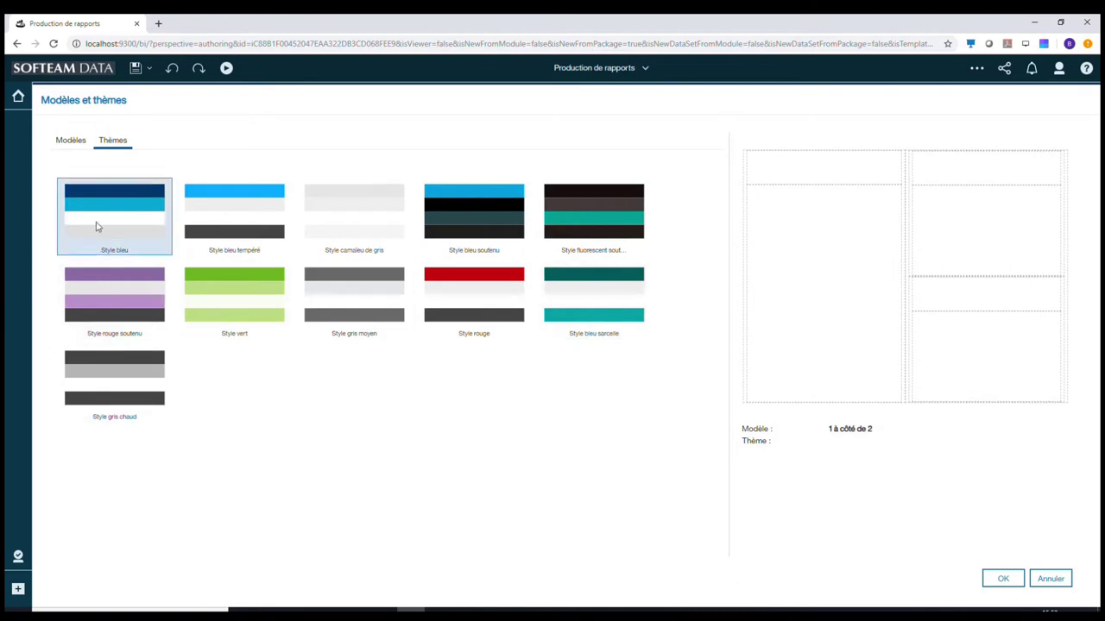
{"action": "left_click", "coordinate": [1001, 578]}
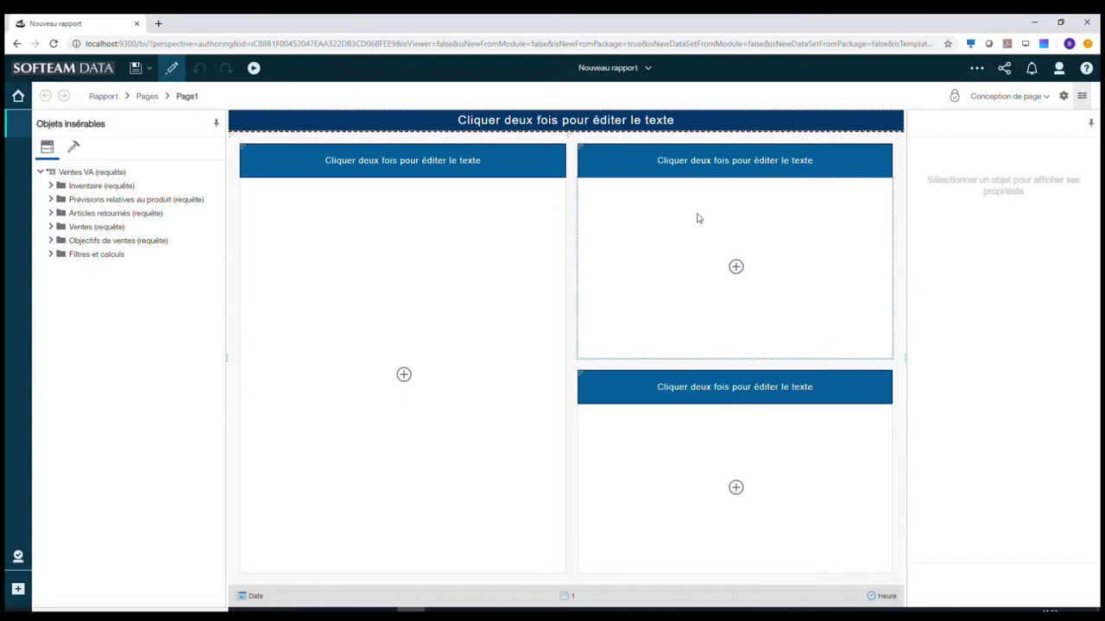
Examine the measures under Ventes and the data items under Produits in the Ventes (requête) folder, and collapse the folder.
{"action": "left_click", "coordinate": [50, 227]}
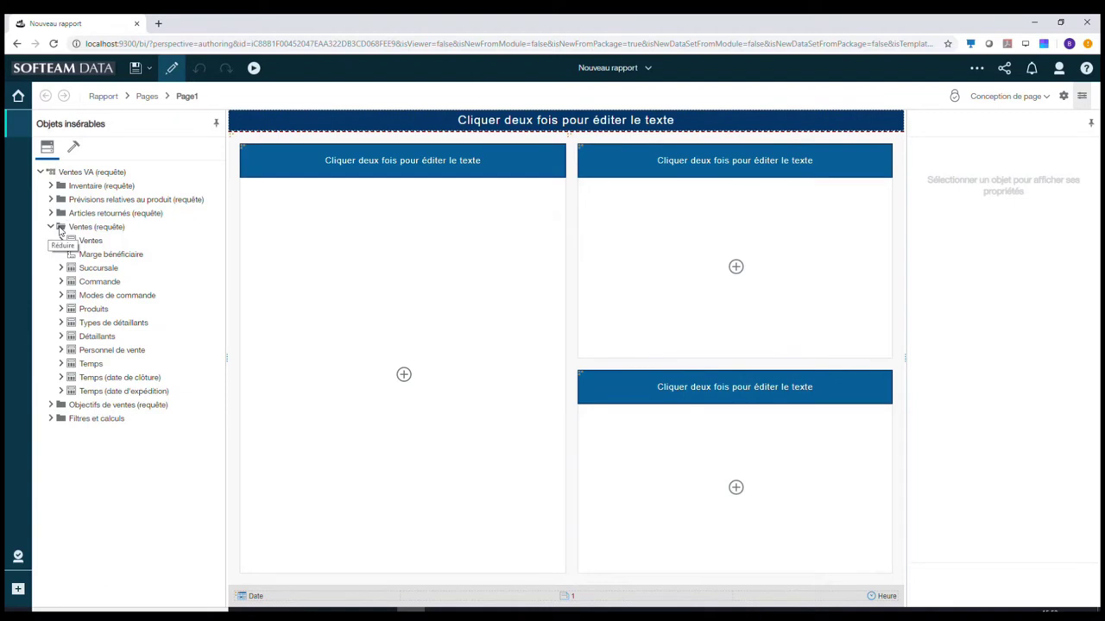
{"action": "left_click", "coordinate": [60, 241]}
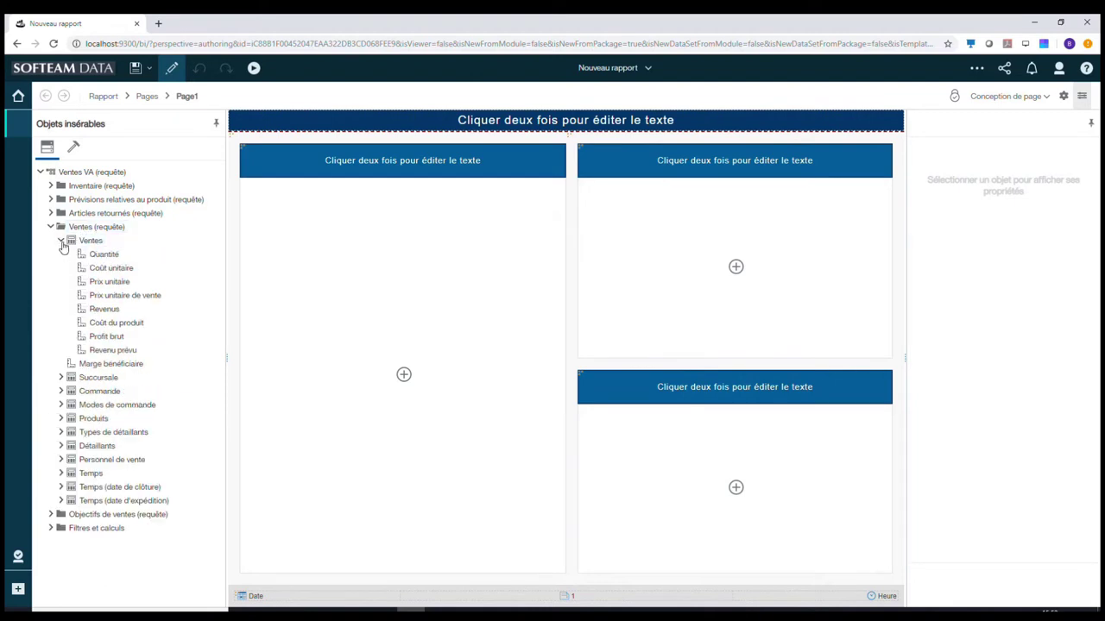
{"action": "left_click_drag", "start_coordinate": [103, 322], "coordinate": [102, 337]}
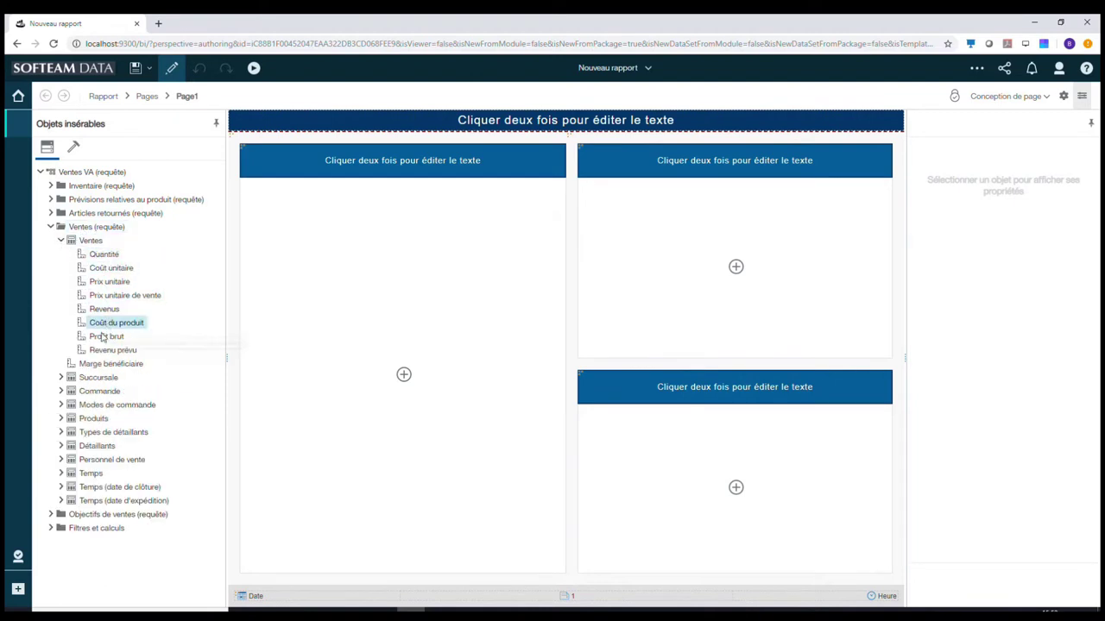
{"action": "left_click", "coordinate": [60, 419]}
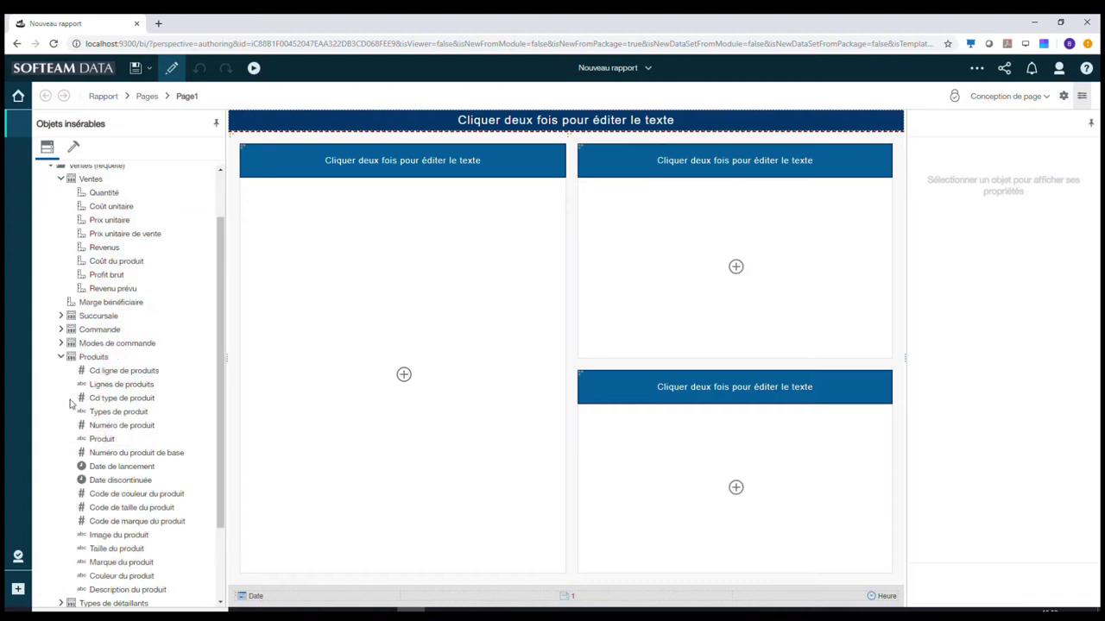
{"action": "scroll", "coordinate": [91, 277], "scroll_direction": "up", "scroll_amount": 2}
{"action": "scroll", "coordinate": [78, 259], "scroll_direction": "up", "scroll_amount": 2}
{"action": "left_click", "coordinate": [60, 239]}
{"action": "left_click", "coordinate": [50, 227]}
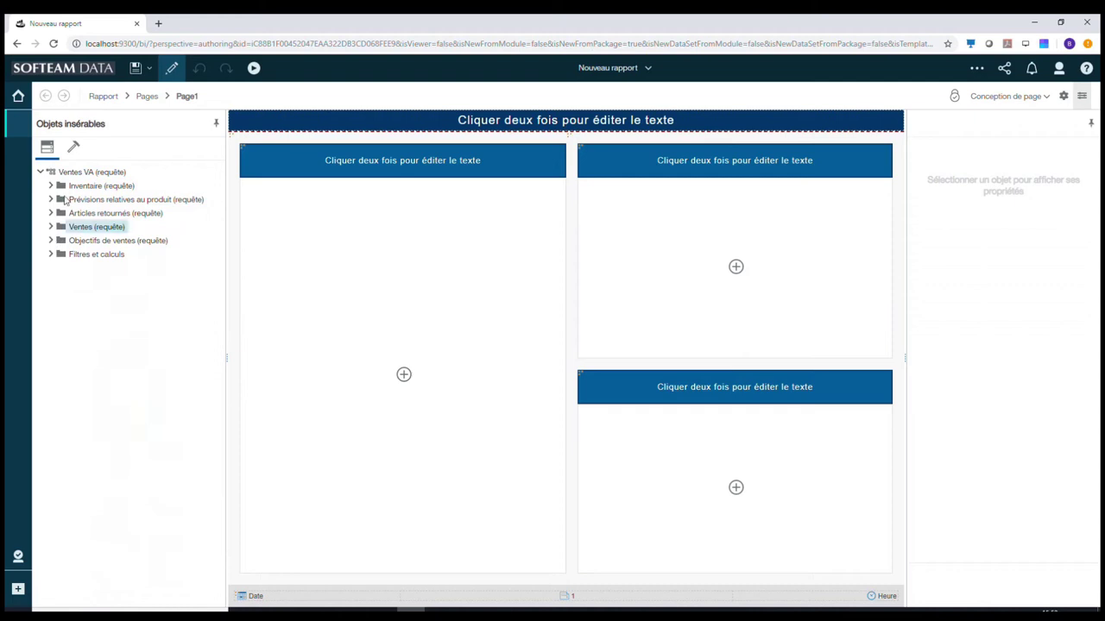
Review the insertable tools in the Conteneur de données, Invite and Avancé categories.
{"action": "left_click", "coordinate": [74, 146]}
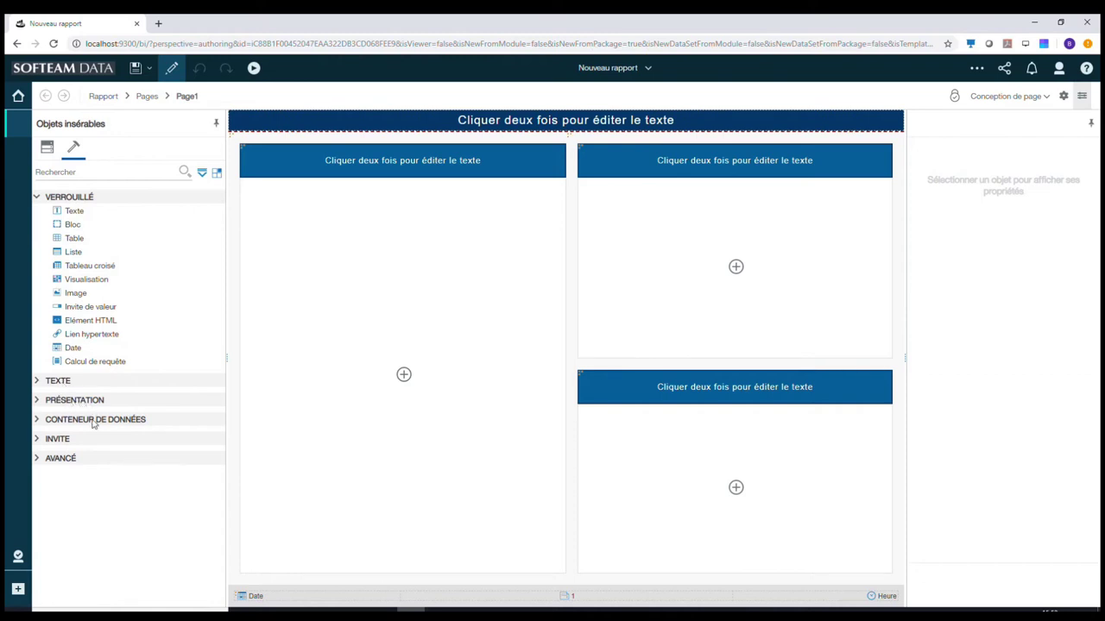
{"action": "left_click", "coordinate": [39, 420]}
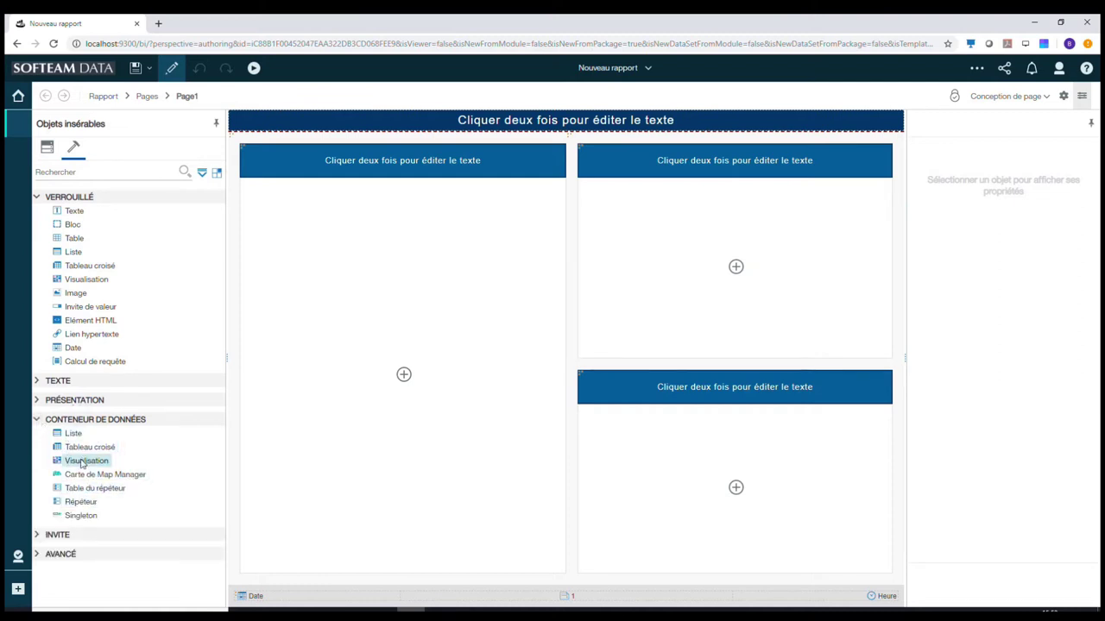
{"action": "left_click", "coordinate": [39, 421]}
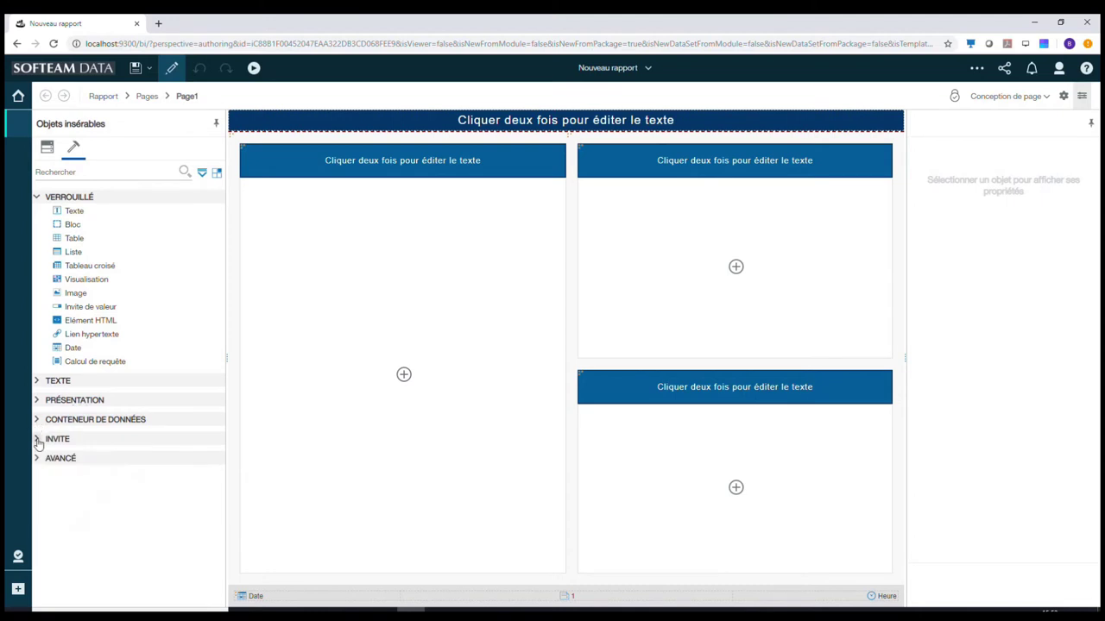
{"action": "left_click", "coordinate": [37, 439]}
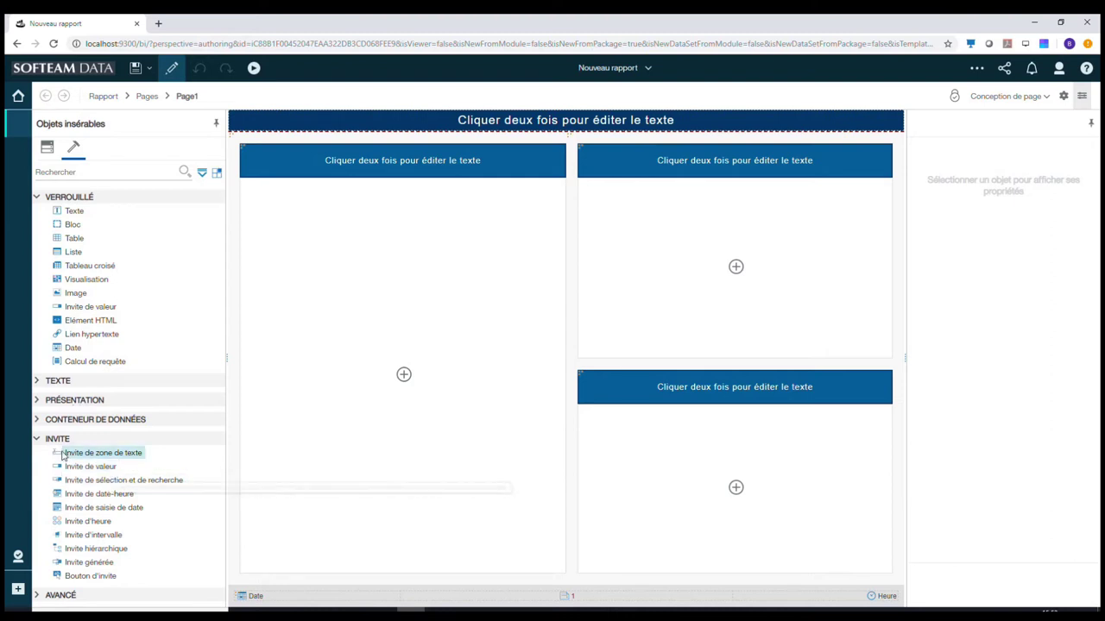
{"action": "left_click", "coordinate": [37, 439]}
{"action": "left_click", "coordinate": [39, 458]}
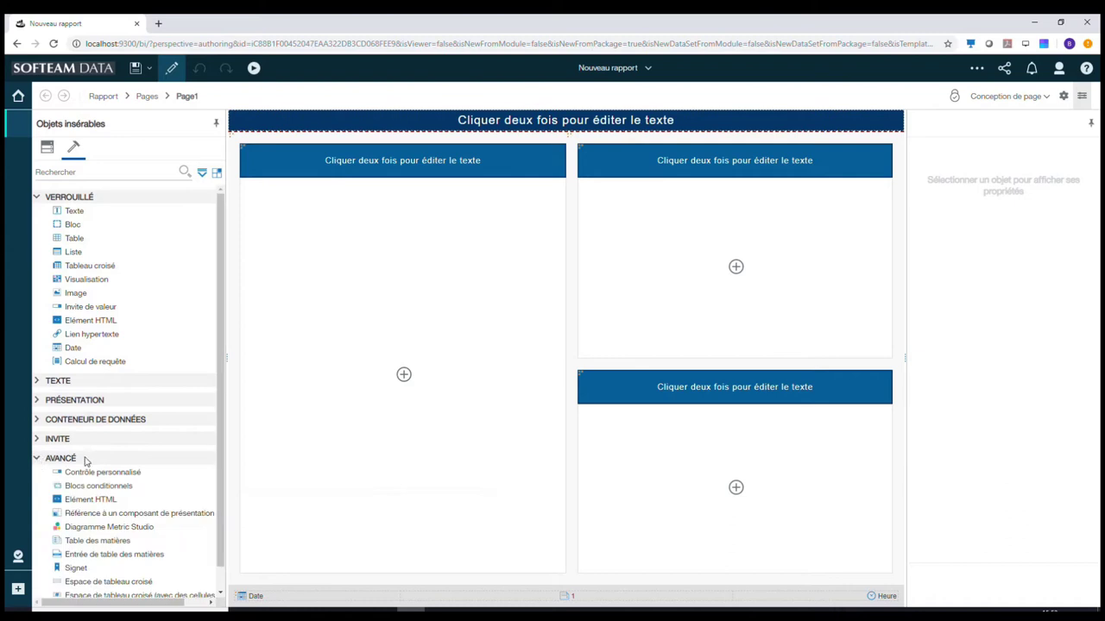
{"action": "scroll", "coordinate": [89, 466], "scroll_direction": "down", "scroll_amount": 1}
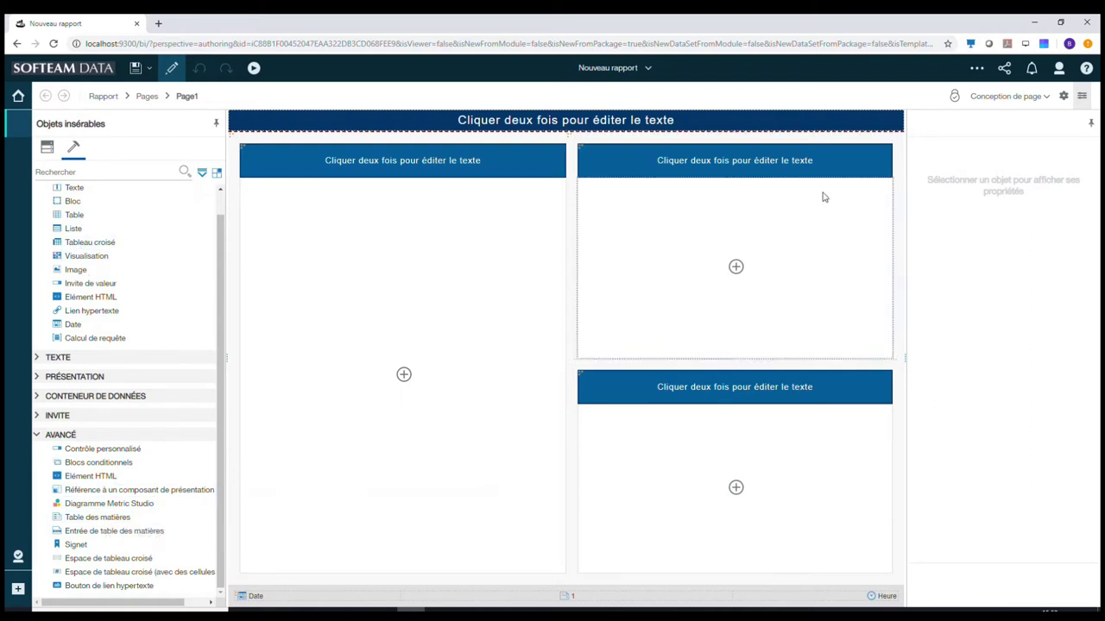
Examine the text properties of the header above the upper-right block, and hide the properties.
{"action": "double_click", "coordinate": [769, 161]}
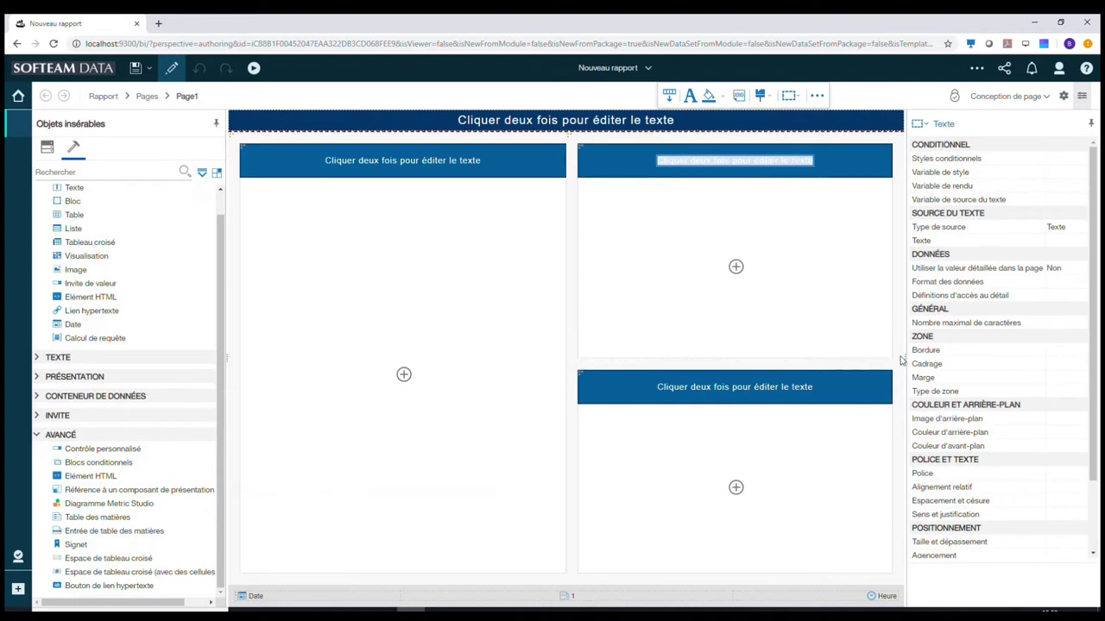
{"action": "left_click_drag", "start_coordinate": [903, 358], "coordinate": [850, 361]}
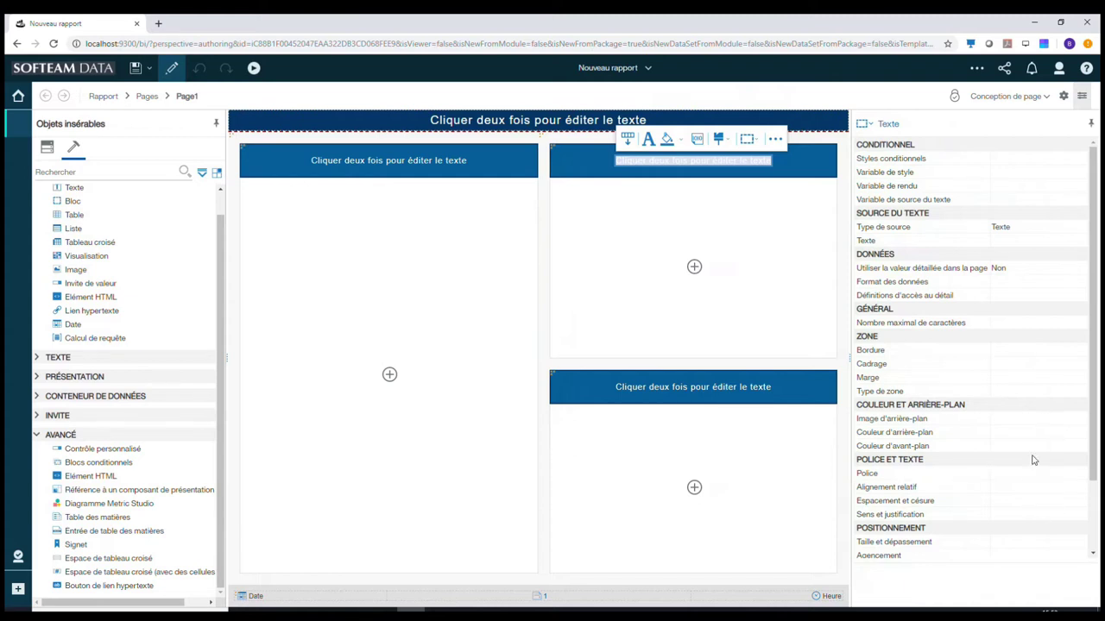
{"action": "left_click", "coordinate": [1081, 97]}
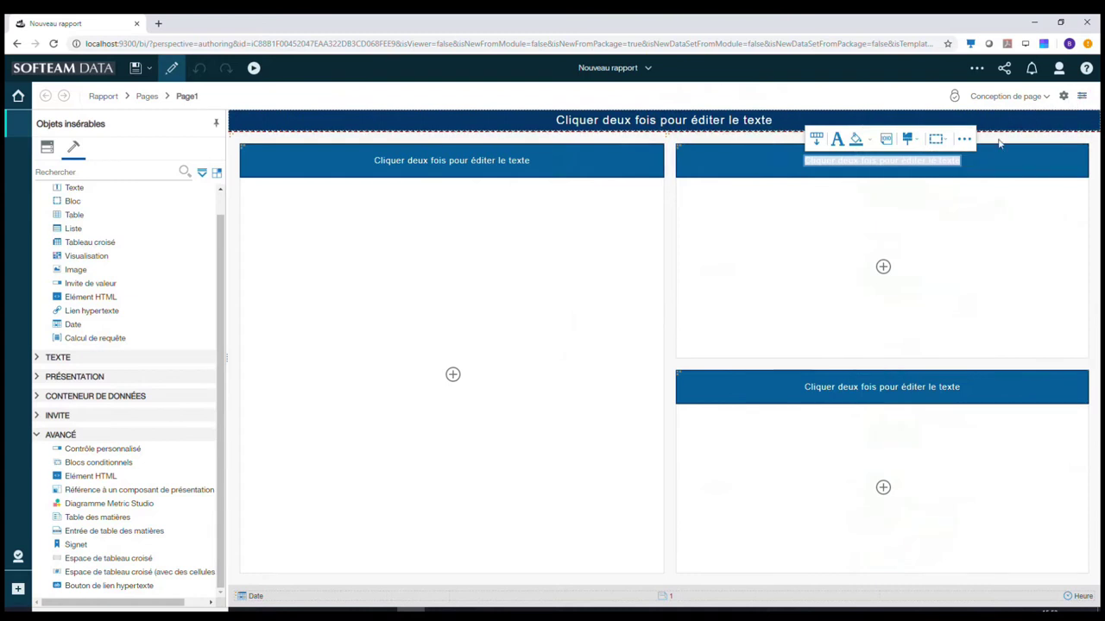
Insert a crosstab named Tableau croisé1 with query Requête1 in the upper-right block of the page.
{"action": "left_click", "coordinate": [808, 258]}
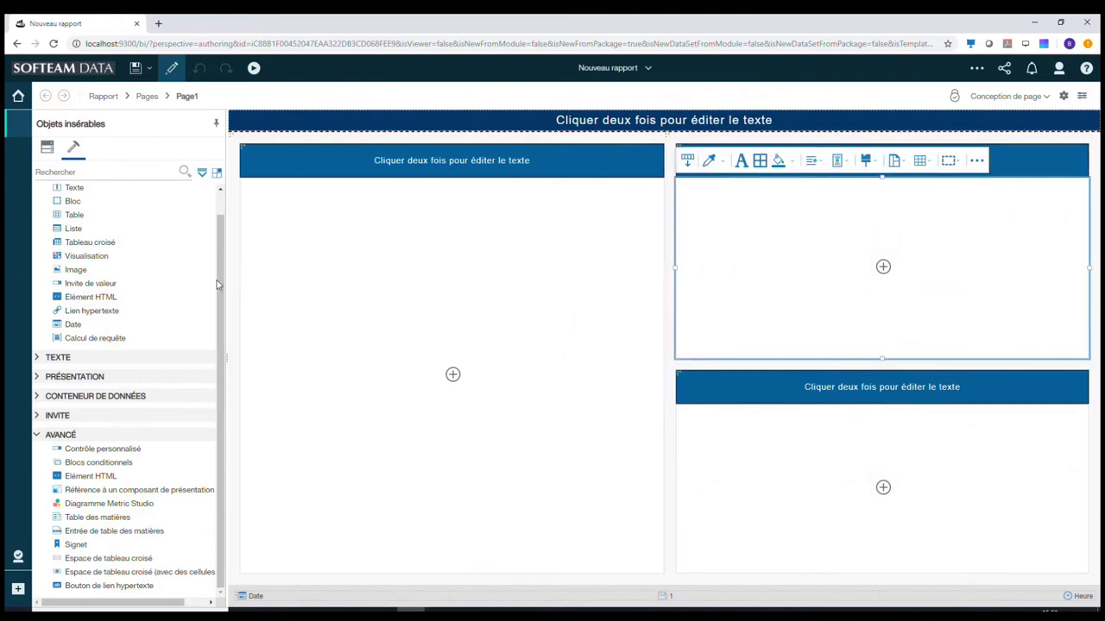
{"action": "scroll", "coordinate": [218, 284], "scroll_direction": "up", "scroll_amount": 1}
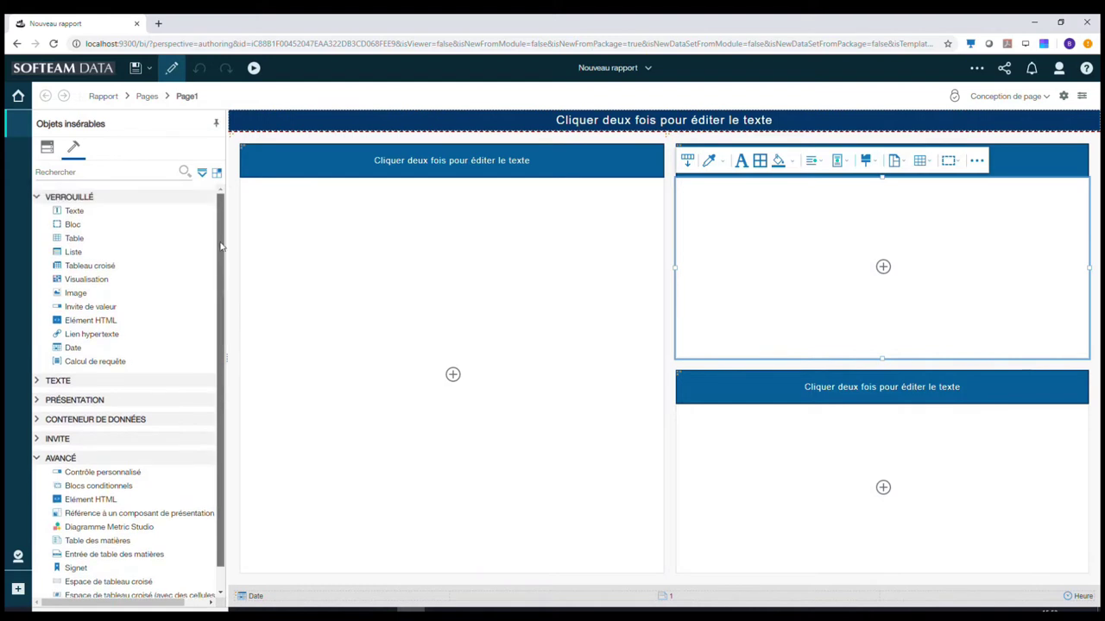
{"action": "left_click", "coordinate": [884, 268]}
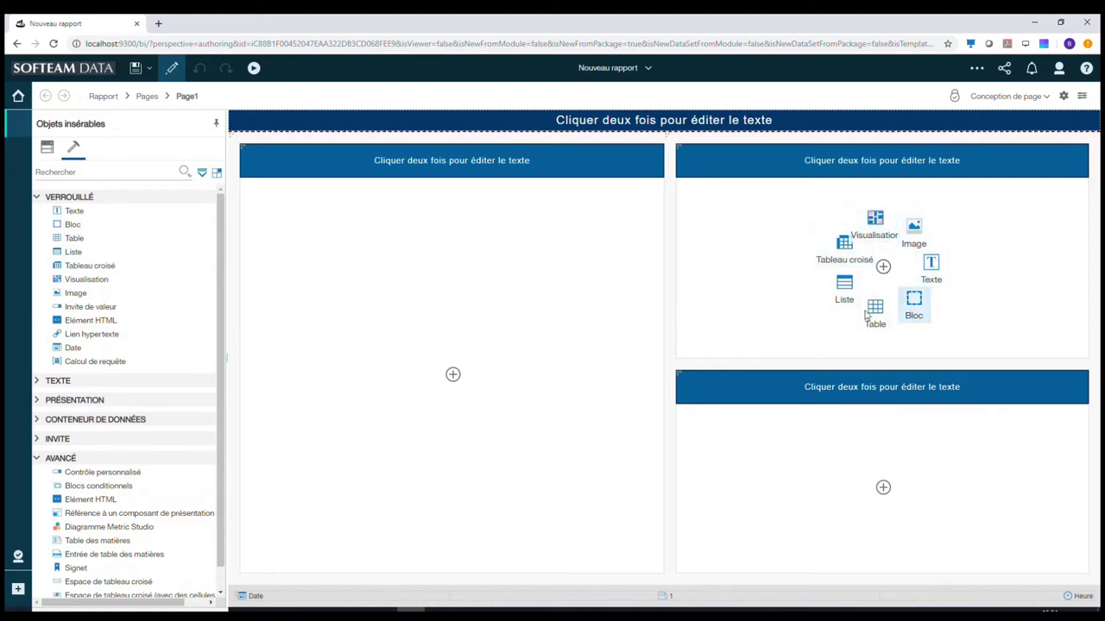
{"action": "left_click", "coordinate": [841, 255]}
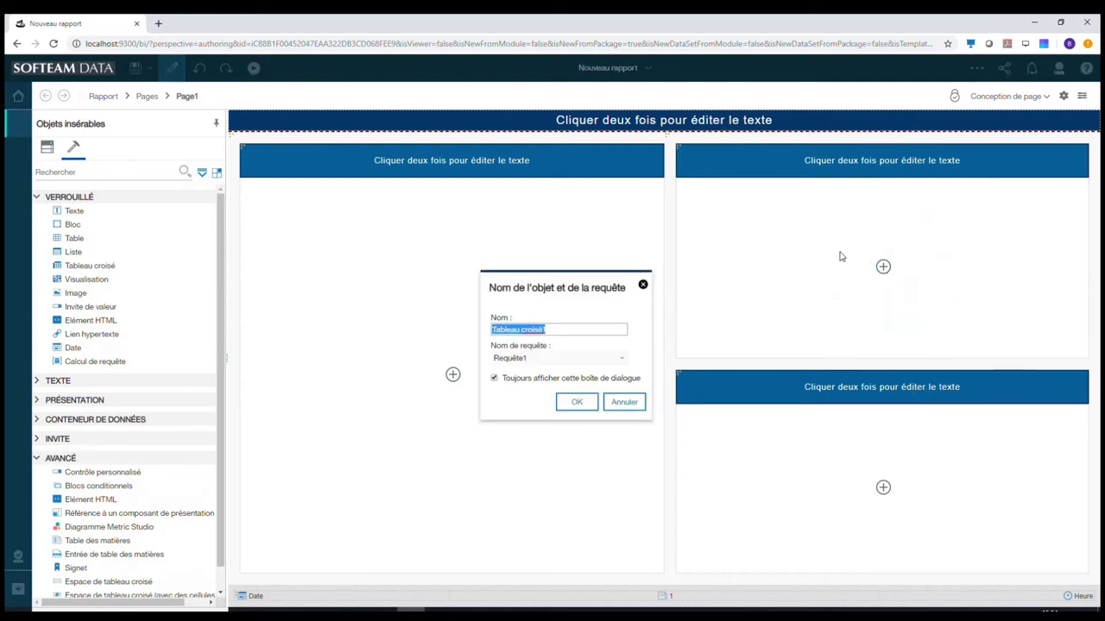
{"action": "left_click", "coordinate": [575, 402]}
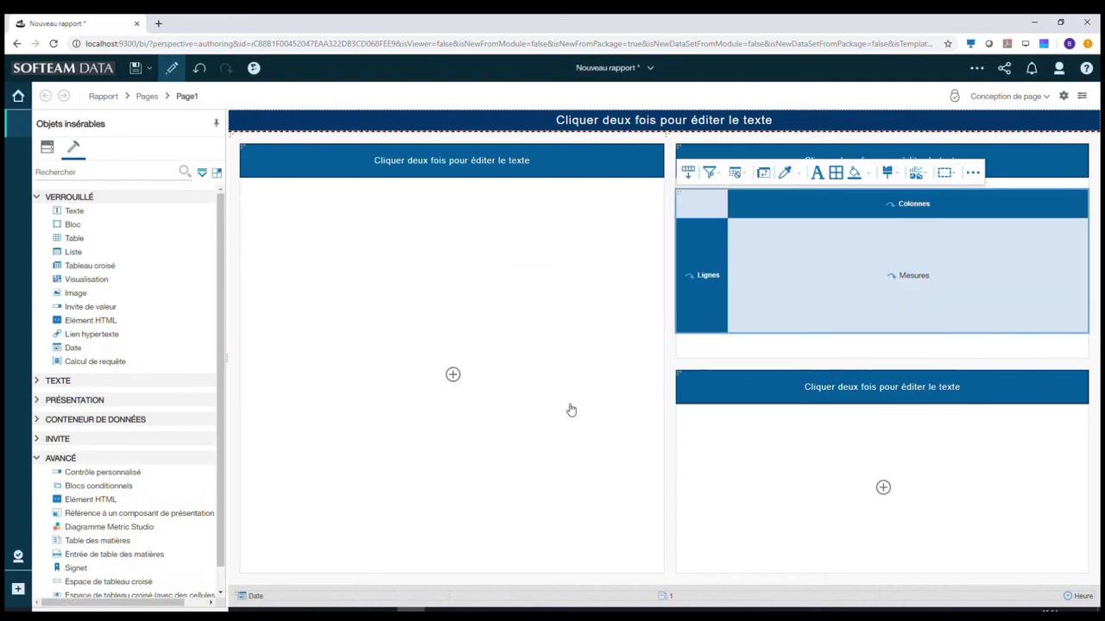
Fill the crosstab with Quantité as the measure, Lignes de produits as rows and Année as columns.
{"action": "left_click", "coordinate": [47, 148]}
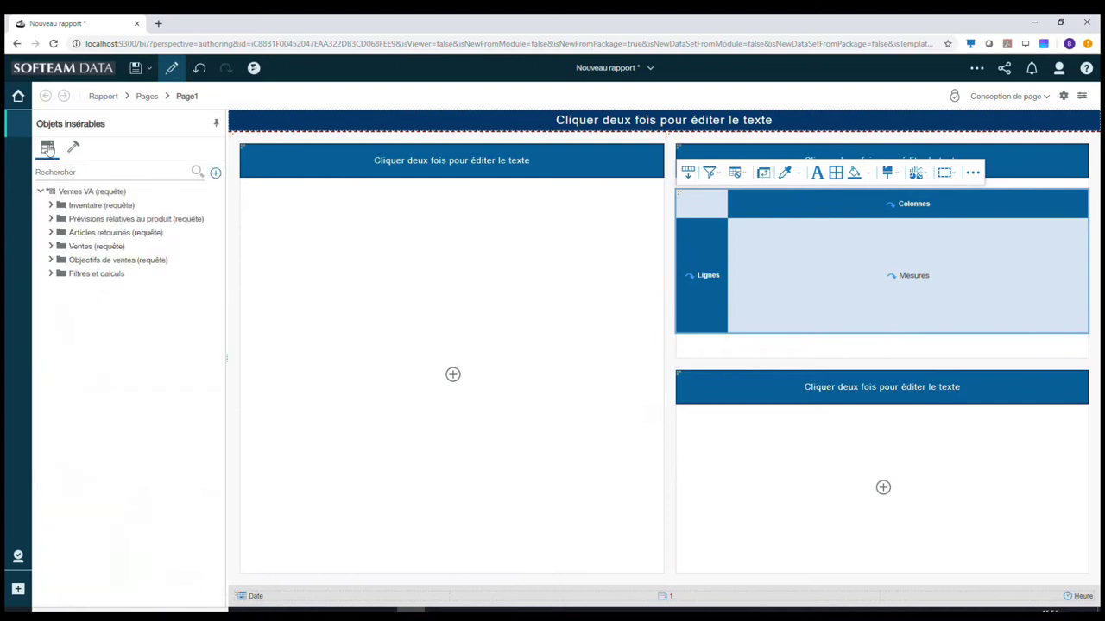
{"action": "left_click", "coordinate": [50, 246]}
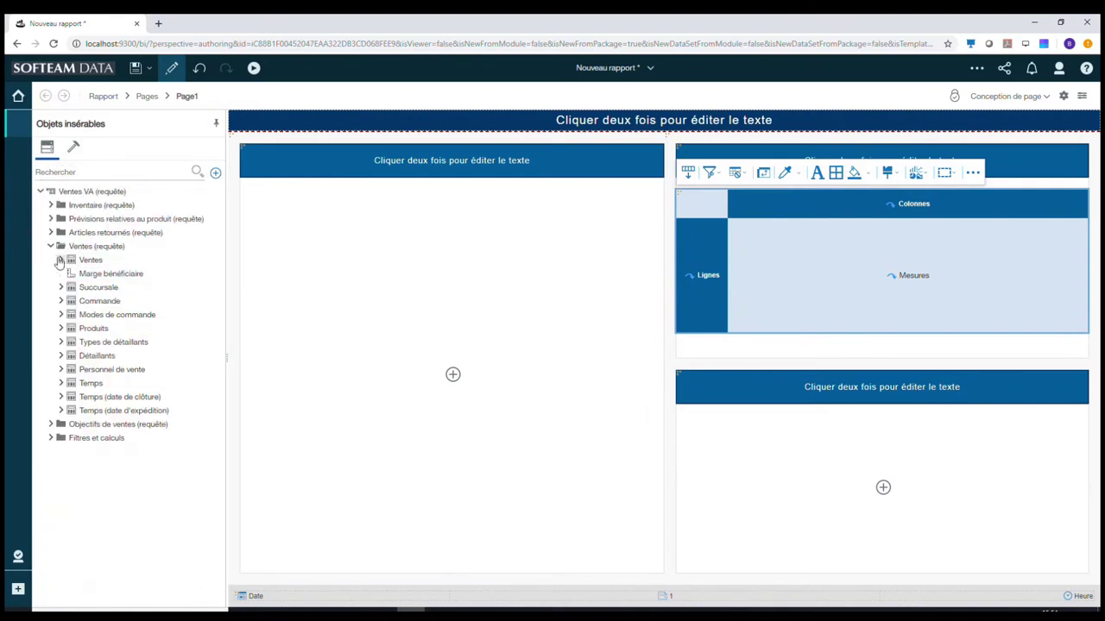
{"action": "left_click", "coordinate": [61, 260]}
{"action": "left_click_drag", "start_coordinate": [120, 276], "coordinate": [829, 296]}
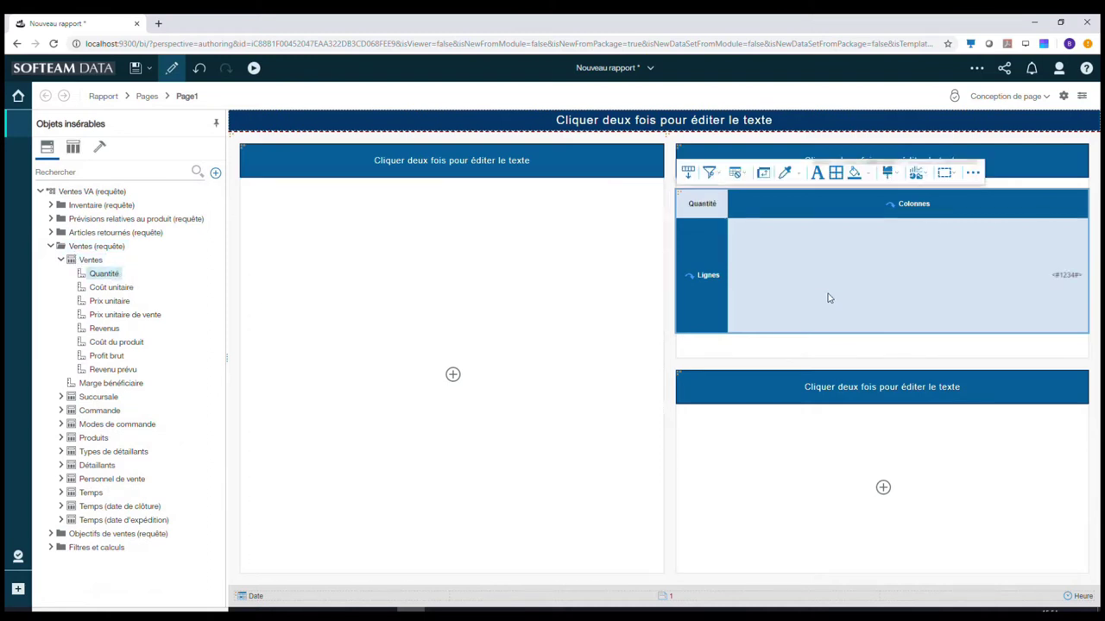
{"action": "double_click", "coordinate": [64, 438]}
{"action": "double_click", "coordinate": [90, 493]}
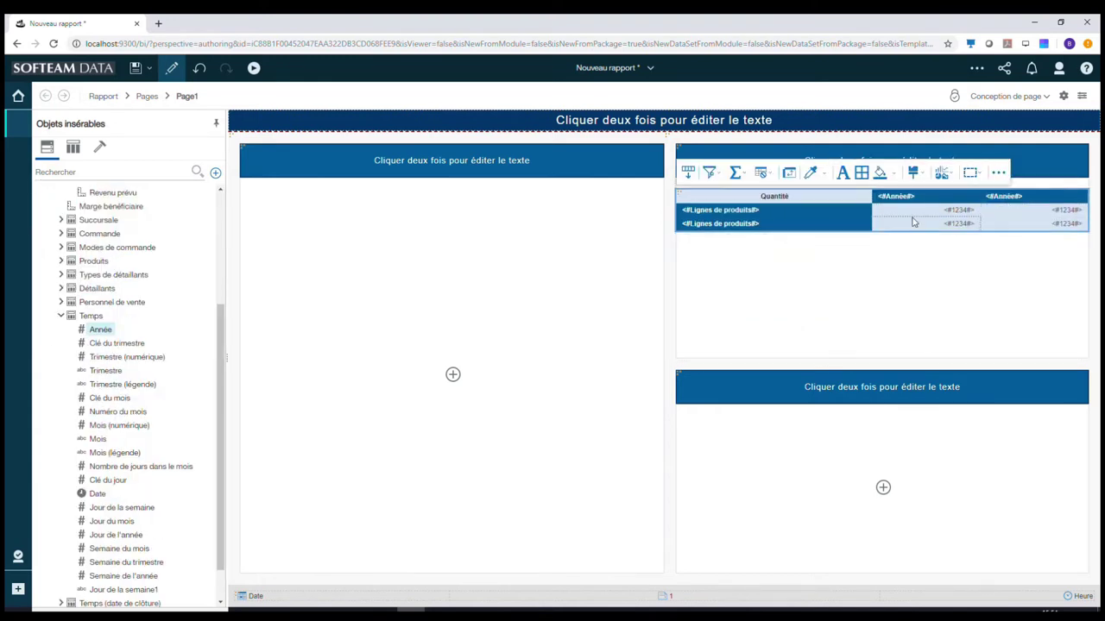
Switch the report to page preview and centre the year column headings of the crosstab.
{"action": "left_click", "coordinate": [935, 202]}
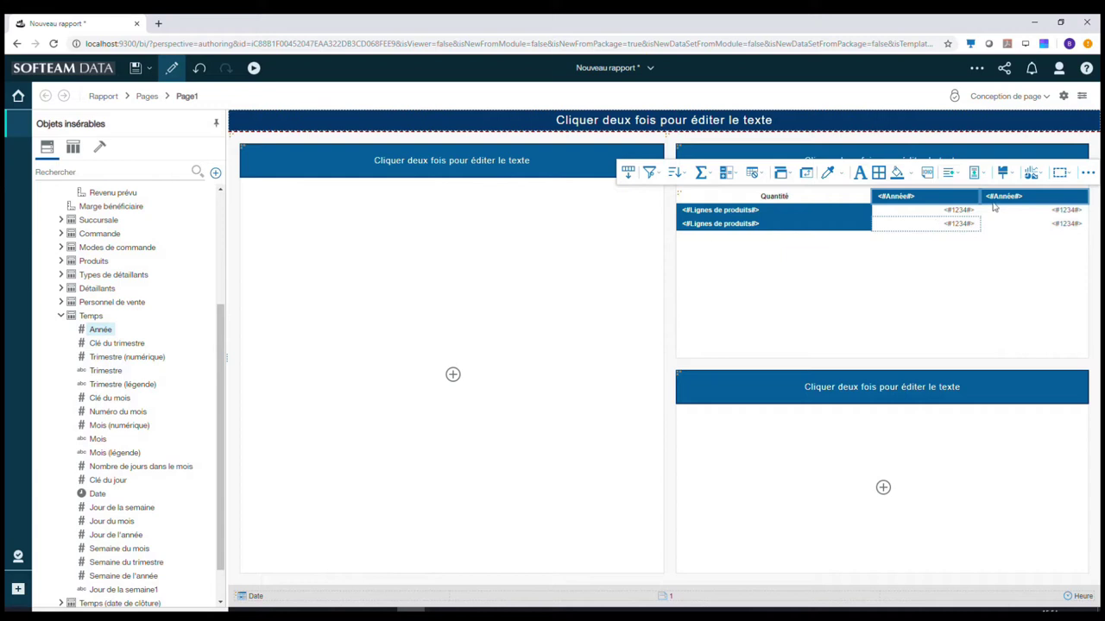
{"action": "left_click", "coordinate": [1018, 97]}
{"action": "left_click", "coordinate": [1005, 133]}
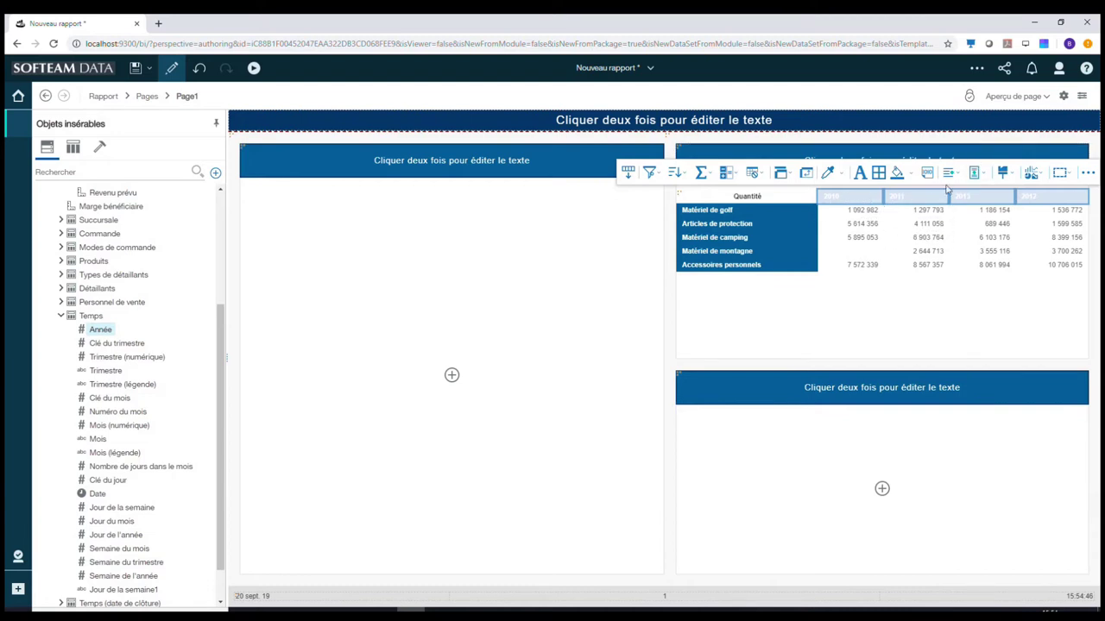
{"action": "left_click", "coordinate": [950, 172]}
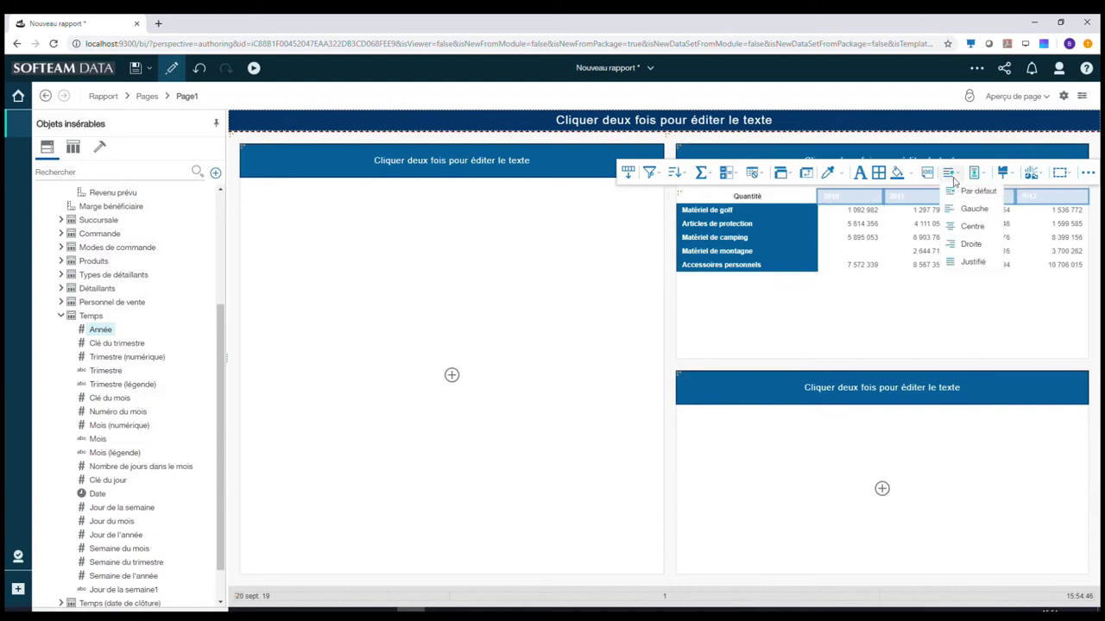
{"action": "left_click", "coordinate": [971, 227]}
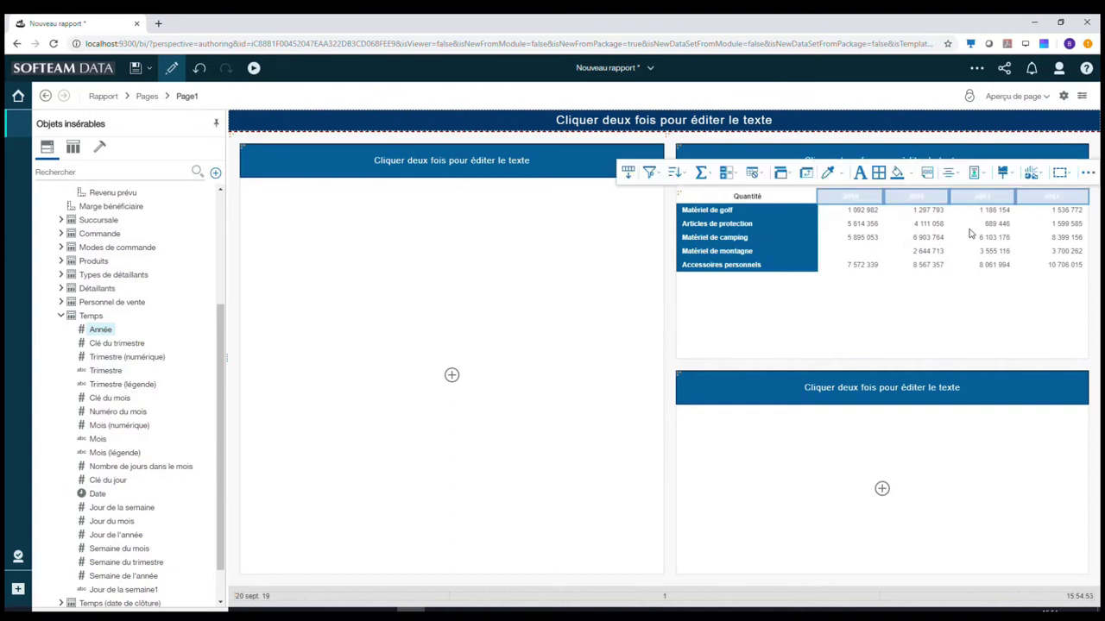
Add a Total summary for the product lines in the crosstab.
{"action": "left_click", "coordinate": [803, 217]}
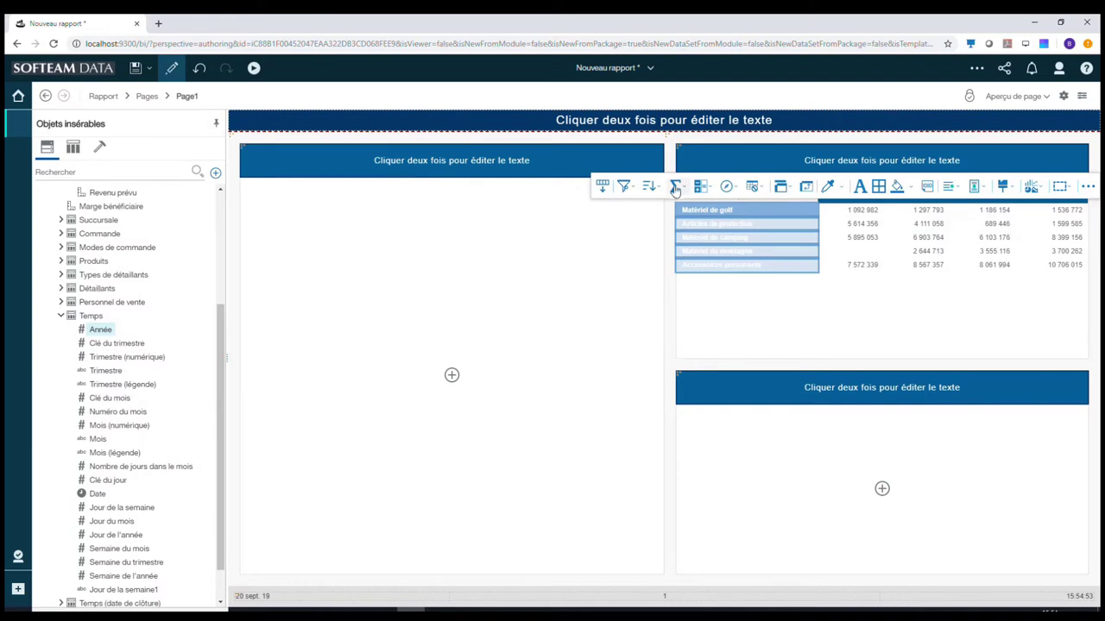
{"action": "left_click", "coordinate": [677, 187]}
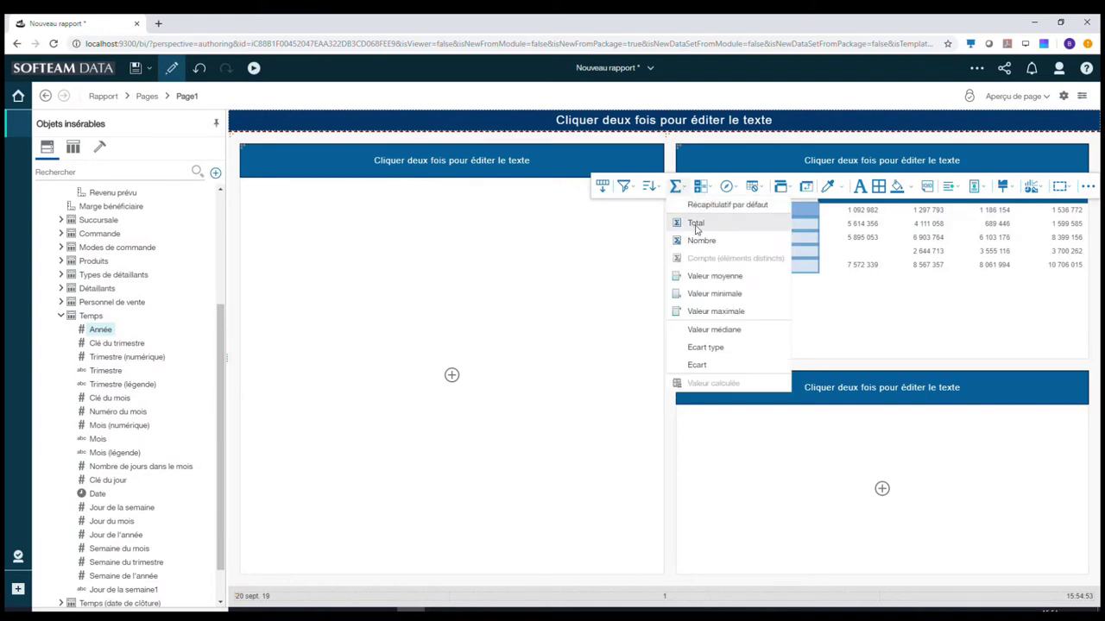
{"action": "left_click", "coordinate": [696, 223]}
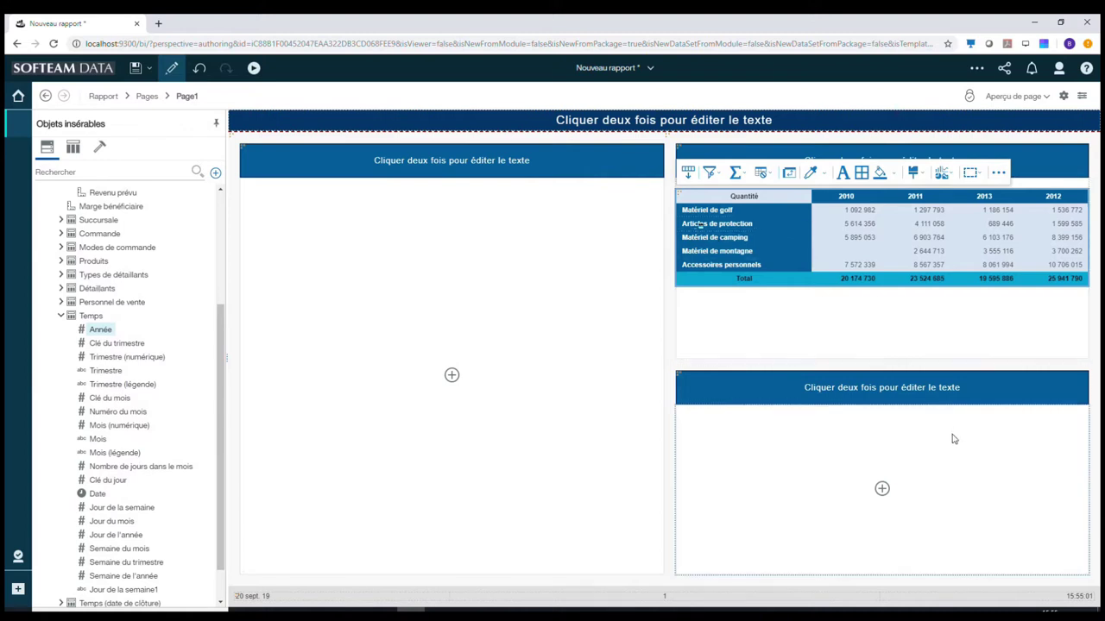
Insert a Circulaire visualisation in the empty lower-right block of the page.
{"action": "left_click", "coordinate": [940, 506]}
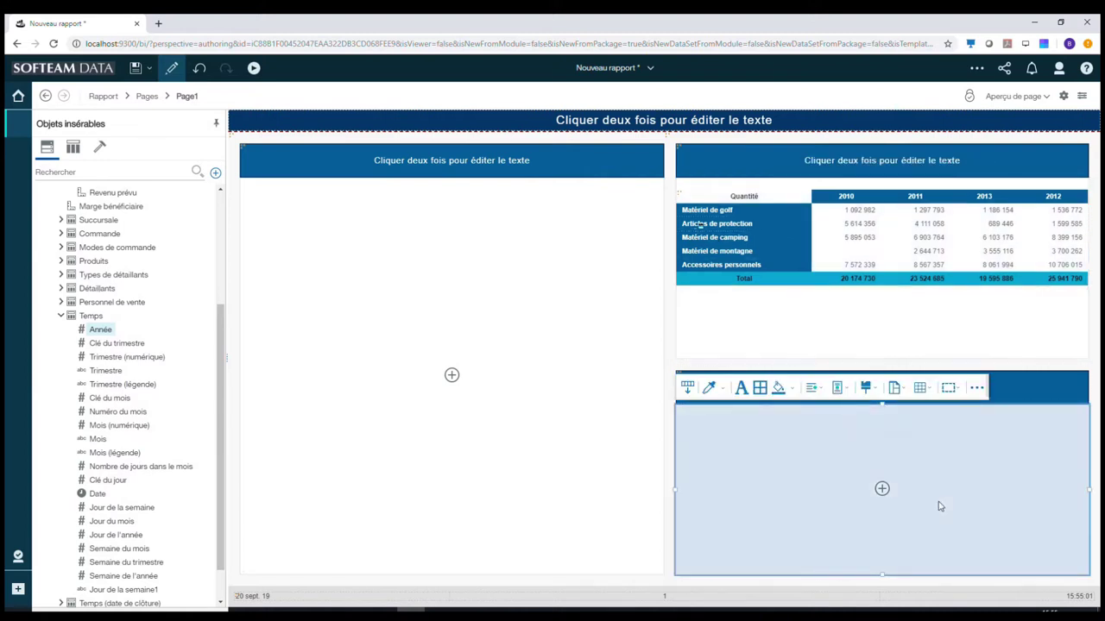
{"action": "left_click", "coordinate": [882, 489]}
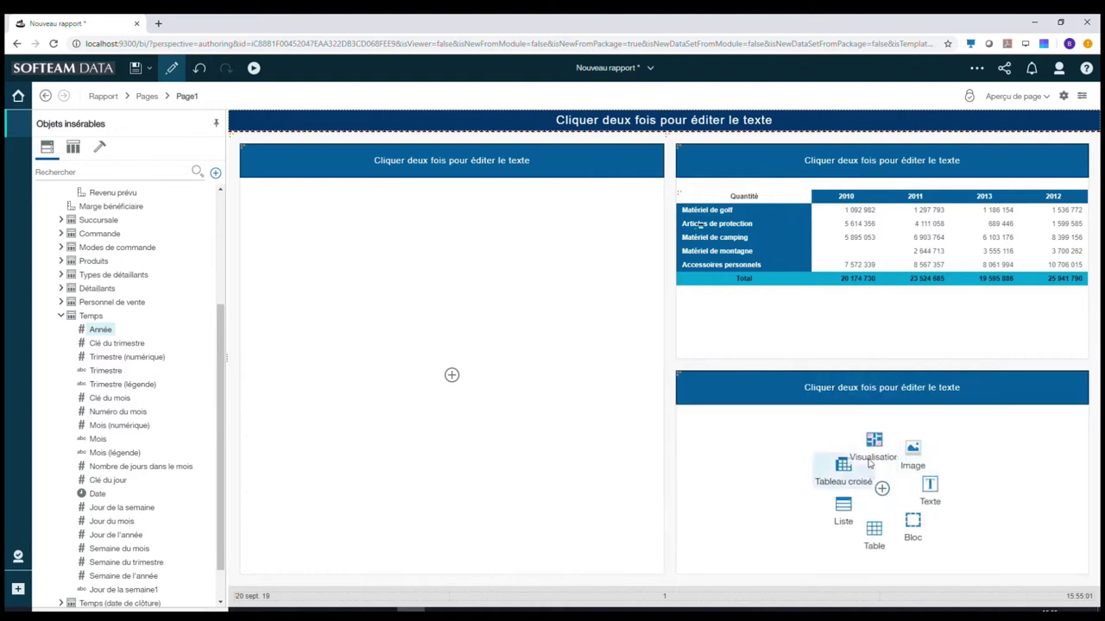
{"action": "left_click", "coordinate": [872, 449]}
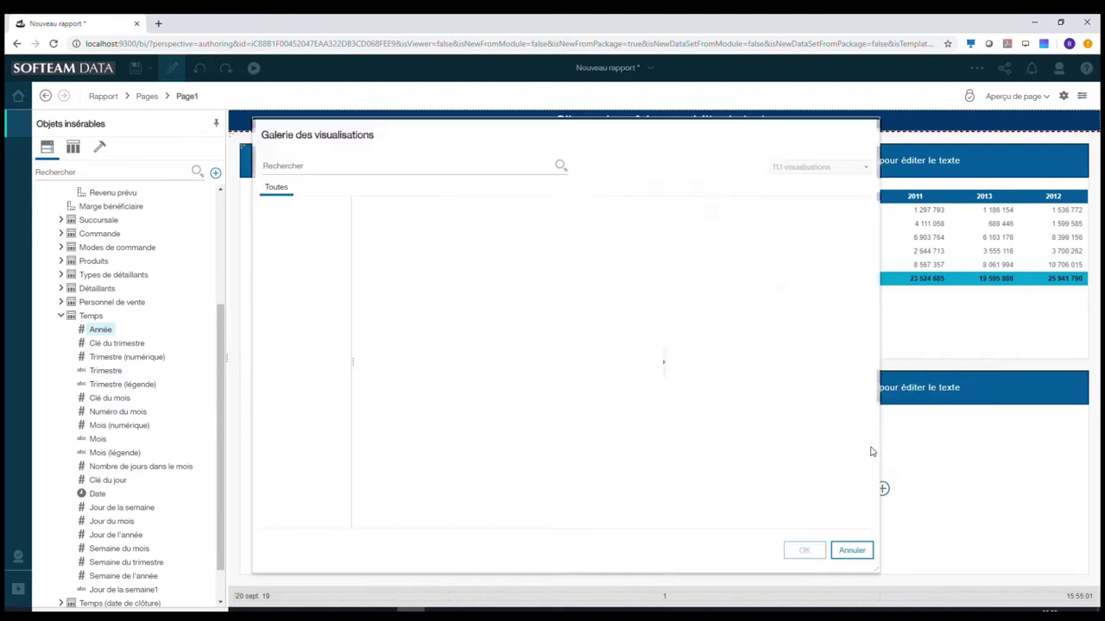
{"action": "left_click", "coordinate": [619, 354]}
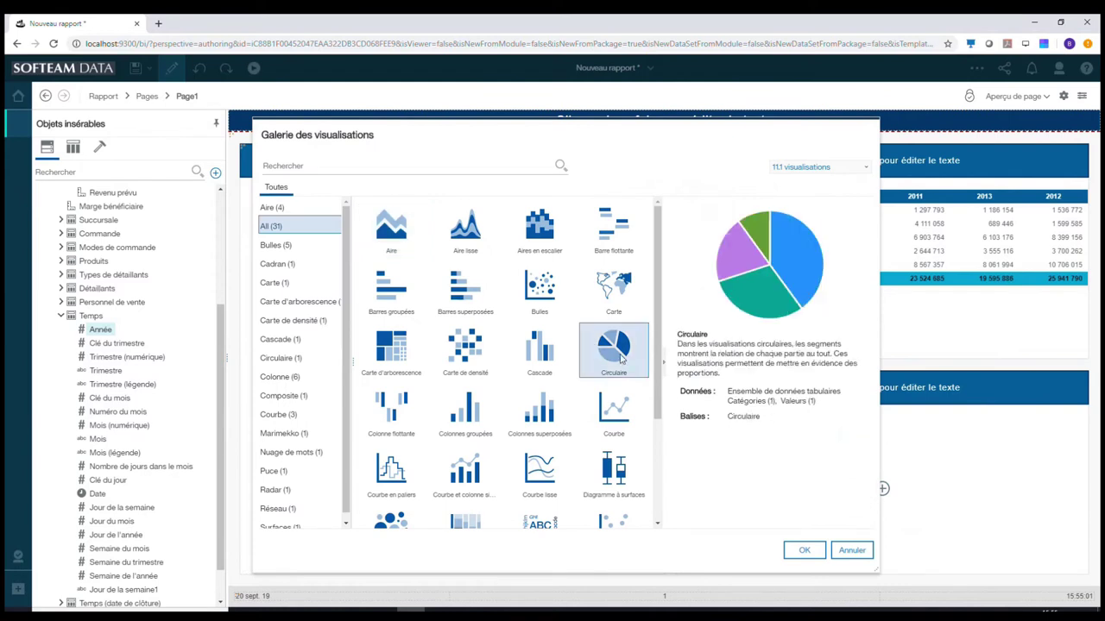
{"action": "left_click", "coordinate": [804, 552]}
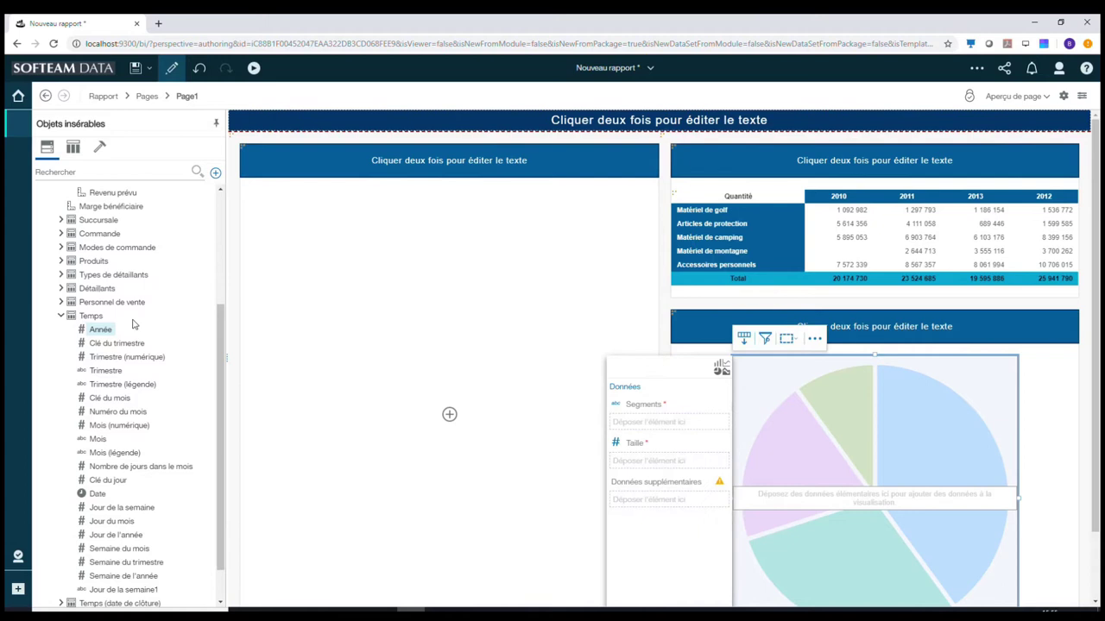
Fill the pie chart with Type de mode de commande as the segments and Quantité as the size.
{"action": "scroll", "coordinate": [110, 299], "scroll_direction": "up", "scroll_amount": 1}
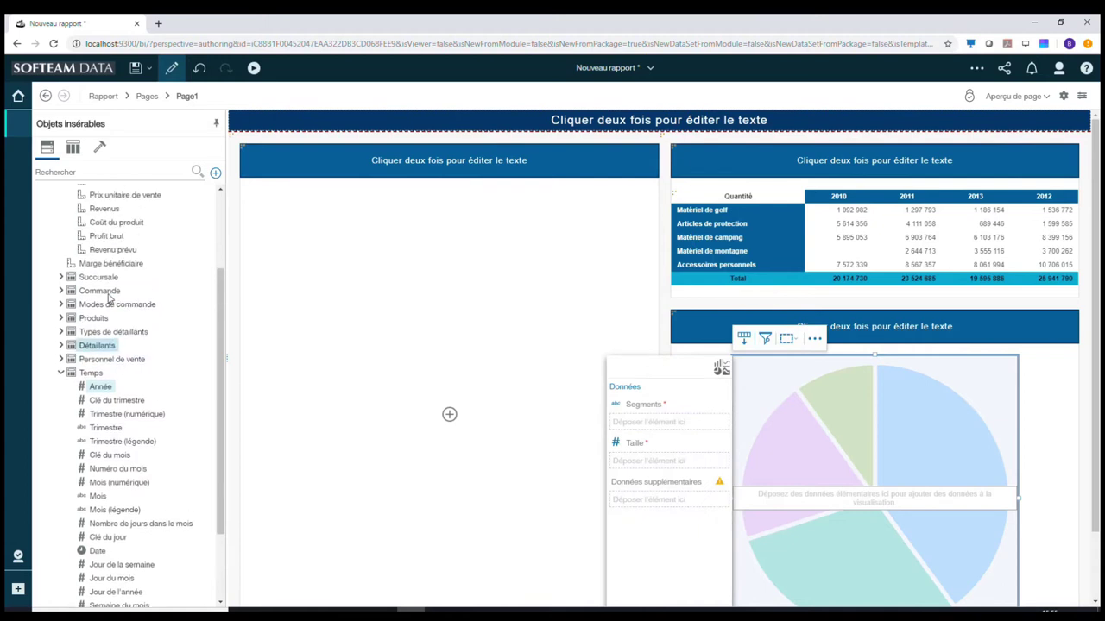
{"action": "left_click", "coordinate": [60, 304]}
{"action": "left_click_drag", "start_coordinate": [107, 333], "coordinate": [629, 424]}
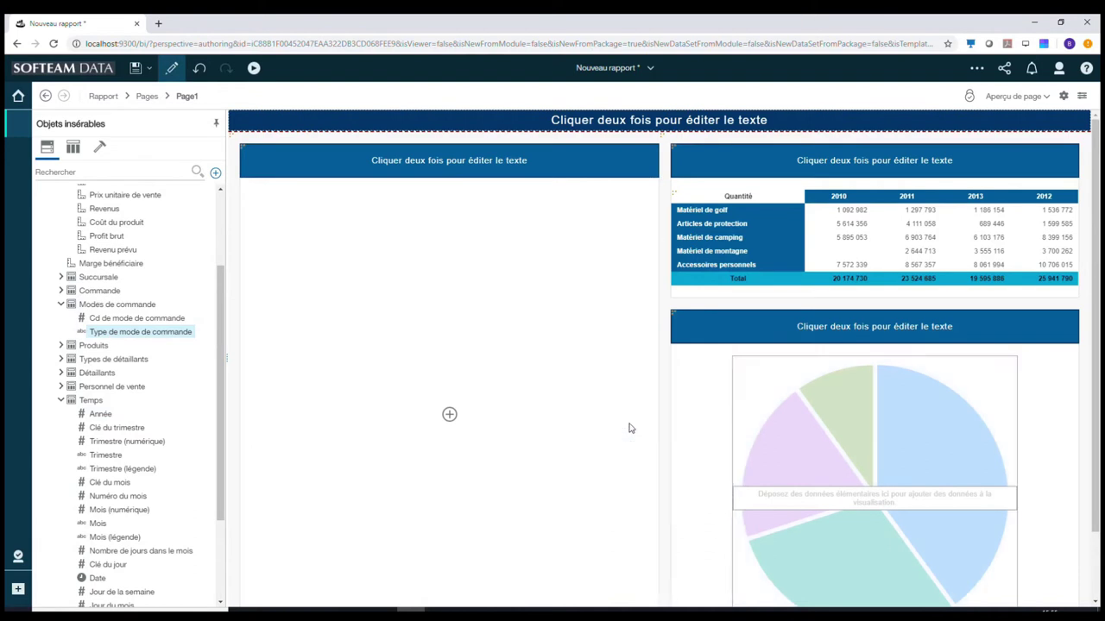
{"action": "scroll", "coordinate": [101, 279], "scroll_direction": "up", "scroll_amount": 3}
{"action": "left_click_drag", "start_coordinate": [101, 279], "coordinate": [649, 458]}
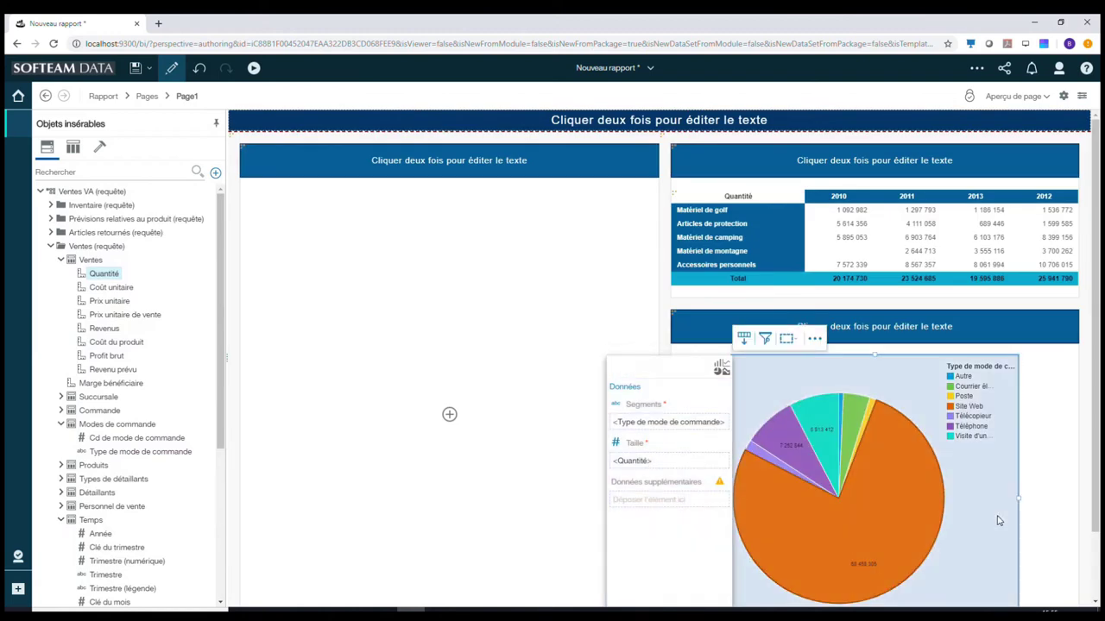
Resize the pie chart so it is shorter and slightly wider within its block.
{"action": "scroll", "coordinate": [998, 520], "scroll_direction": "down", "scroll_amount": 2}
{"action": "left_click_drag", "start_coordinate": [875, 564], "coordinate": [870, 450]}
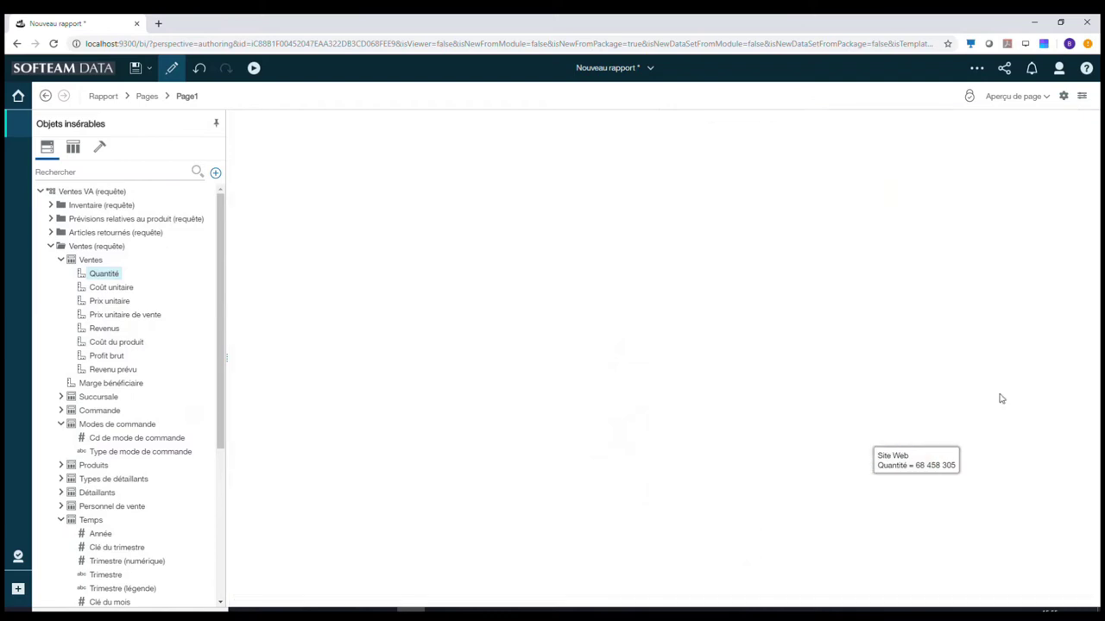
{"action": "left_click_drag", "start_coordinate": [1019, 478], "coordinate": [1041, 466]}
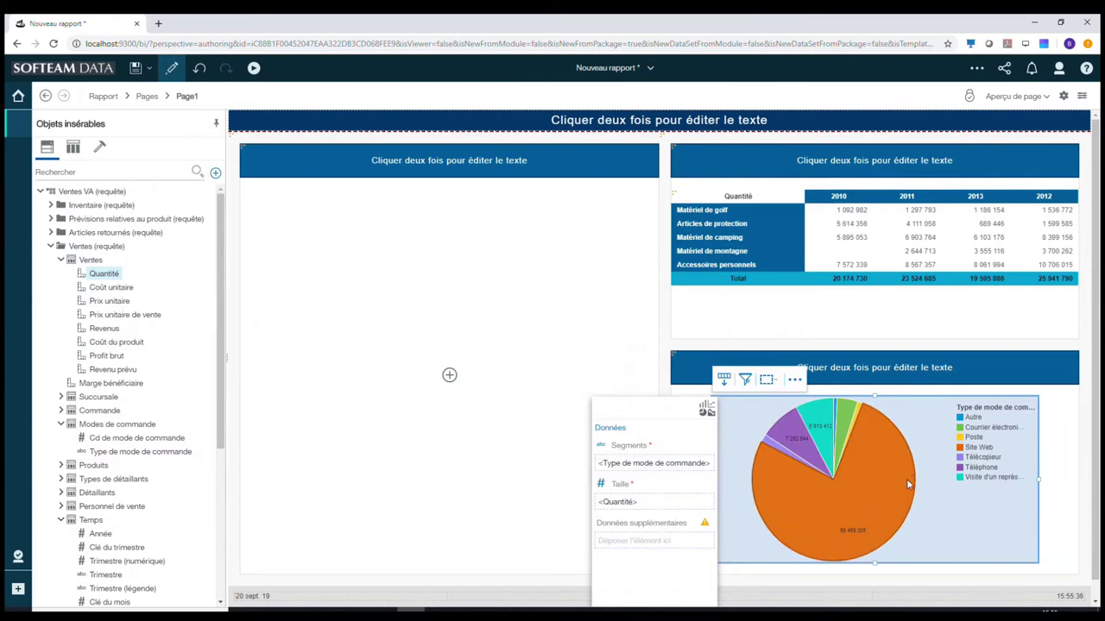
Create a custom filter on the pie chart's Type de mode de commande that excludes the value Site Web.
{"action": "mouse_move", "coordinate": [881, 471]}
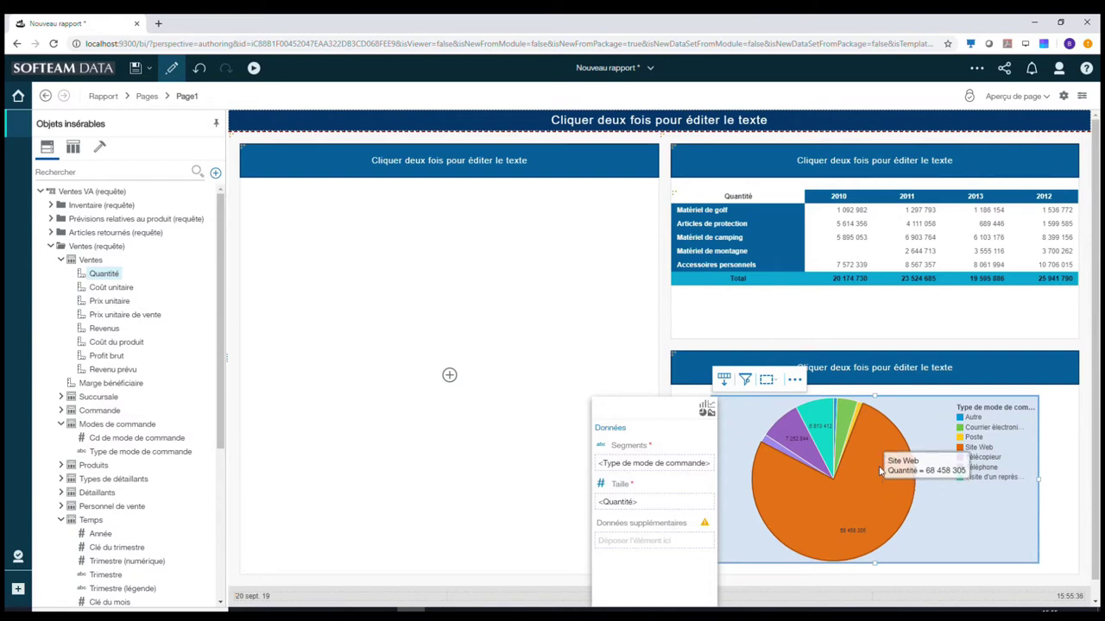
{"action": "left_click", "coordinate": [667, 465]}
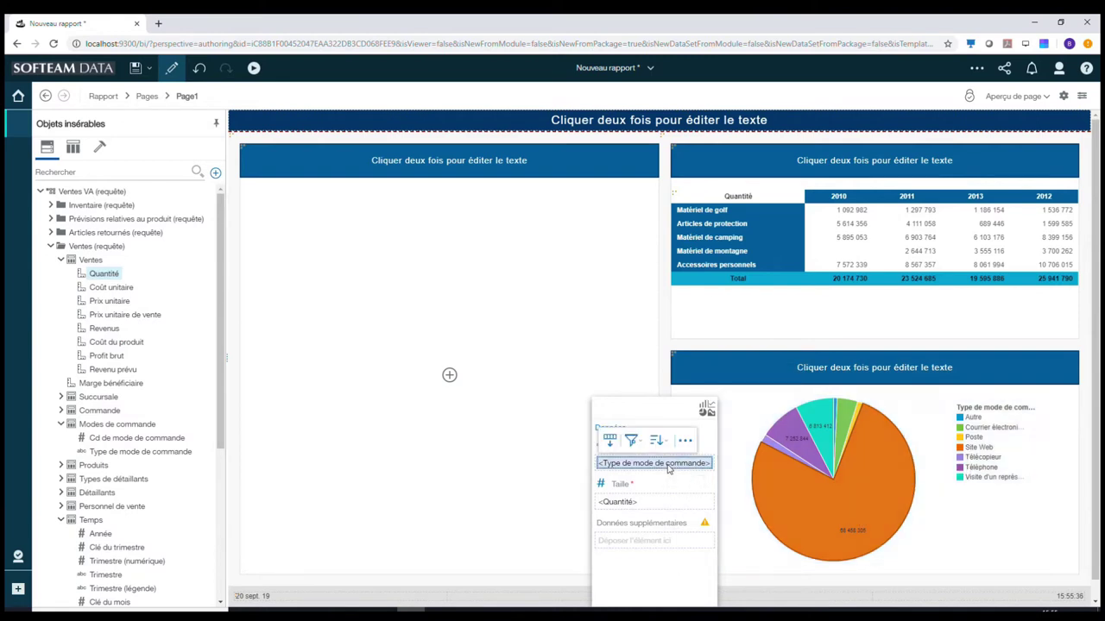
{"action": "left_click", "coordinate": [632, 442]}
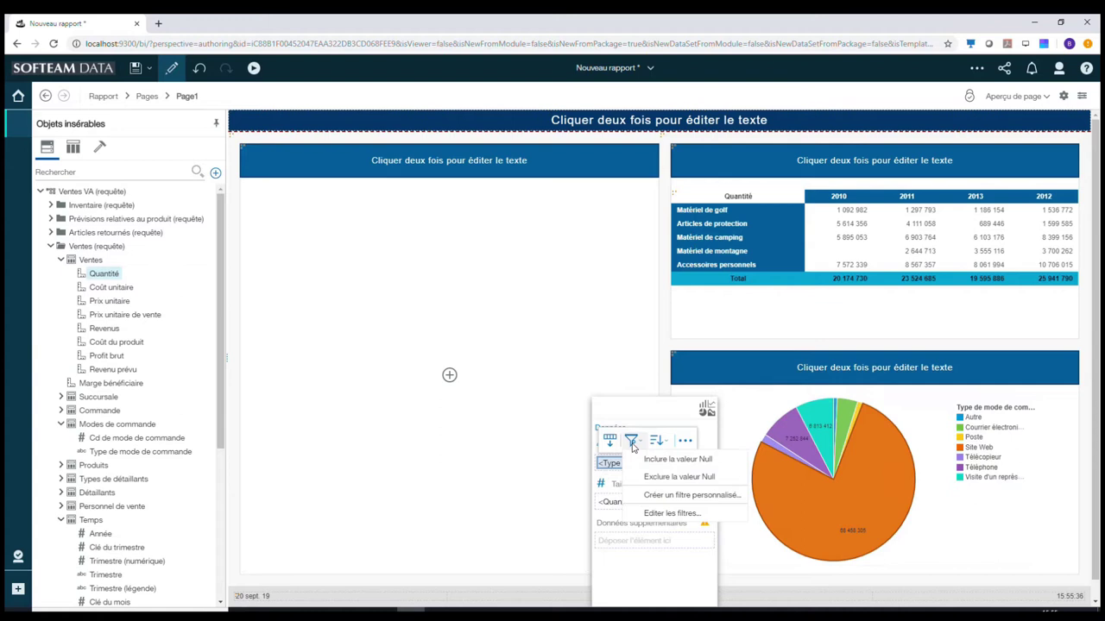
{"action": "left_click", "coordinate": [657, 498]}
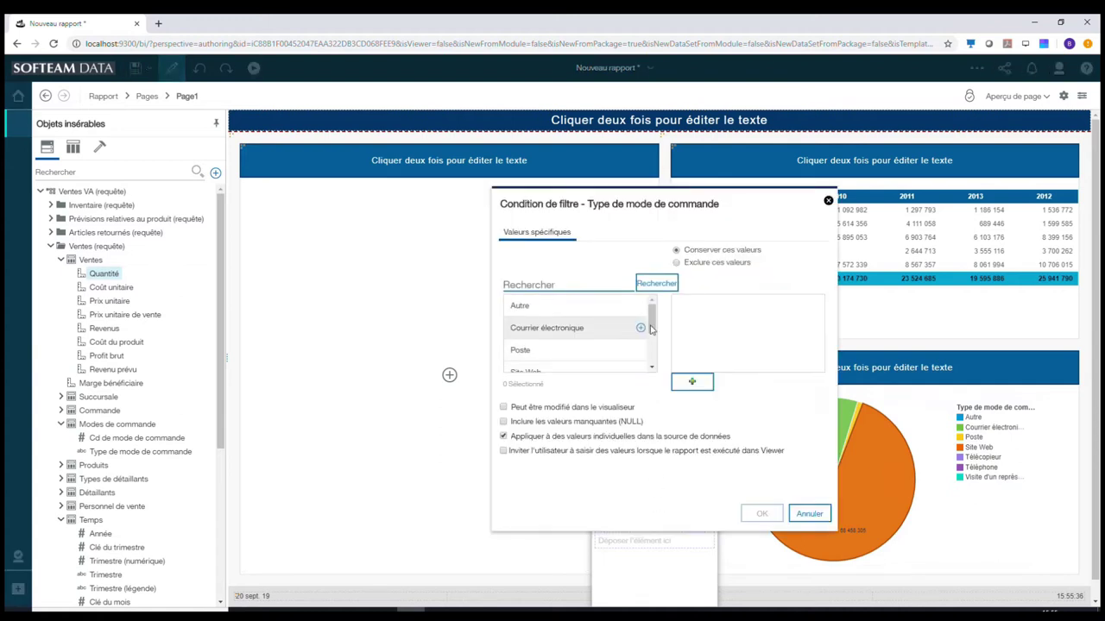
{"action": "left_click", "coordinate": [677, 263]}
{"action": "scroll", "coordinate": [595, 332], "scroll_direction": "down", "scroll_amount": 3}
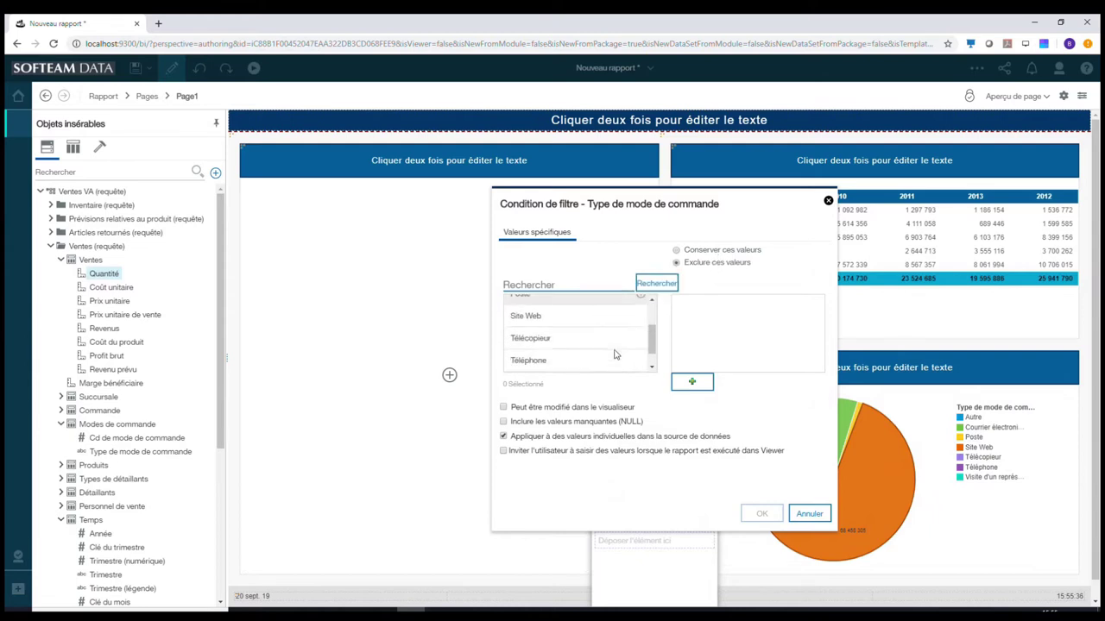
{"action": "scroll", "coordinate": [611, 321], "scroll_direction": "up", "scroll_amount": 1}
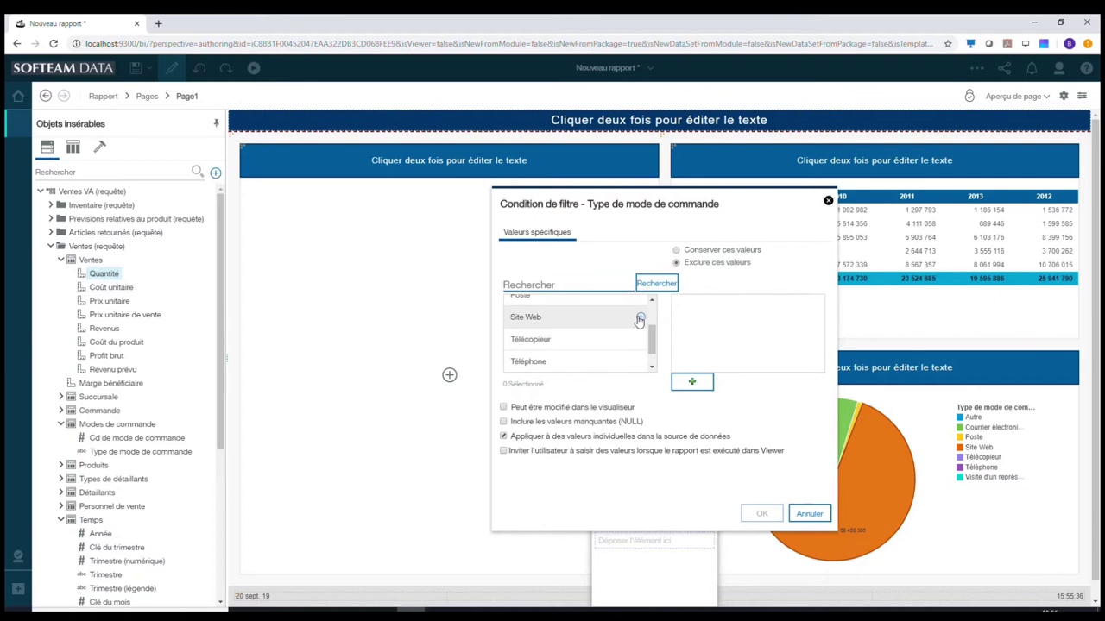
{"action": "left_click", "coordinate": [640, 316]}
{"action": "left_click", "coordinate": [761, 515]}
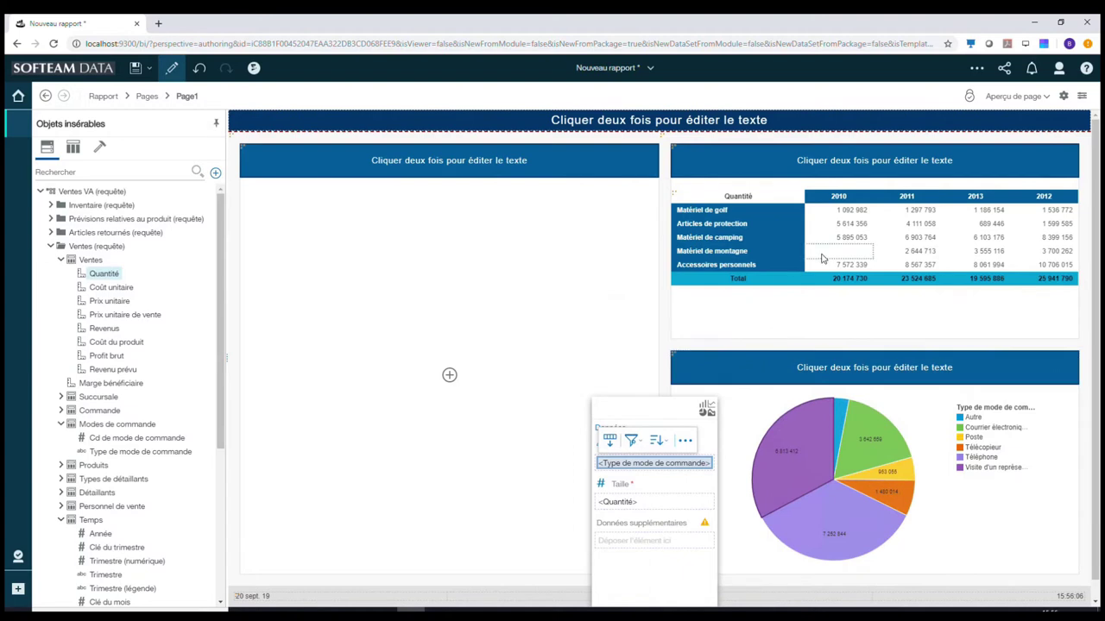
{"action": "left_click", "coordinate": [857, 200]}
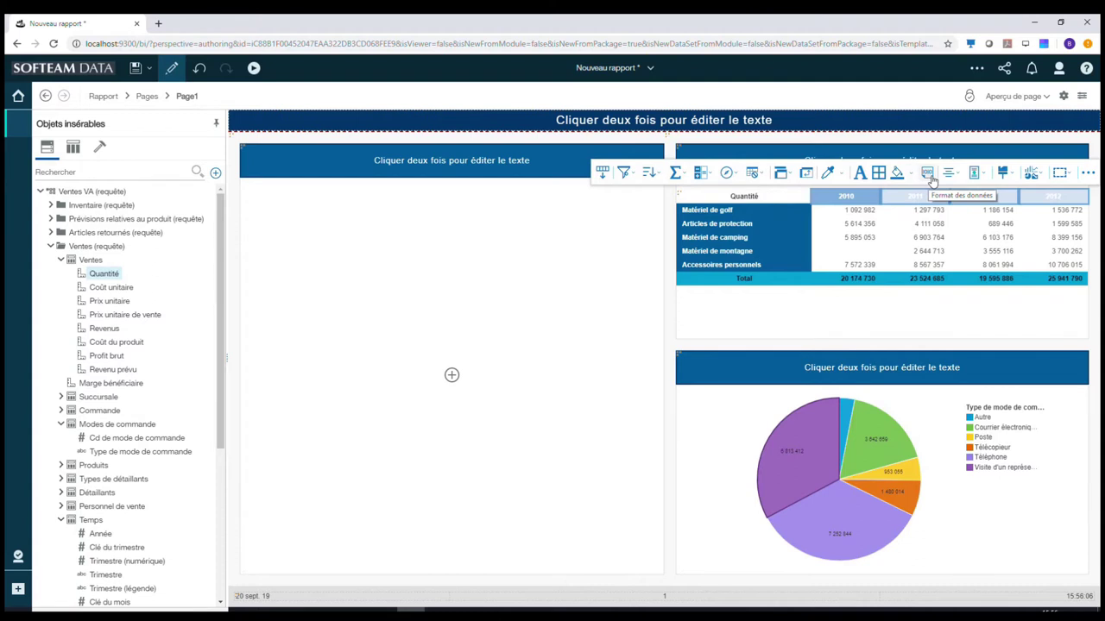
{"action": "double_click", "coordinate": [499, 162]}
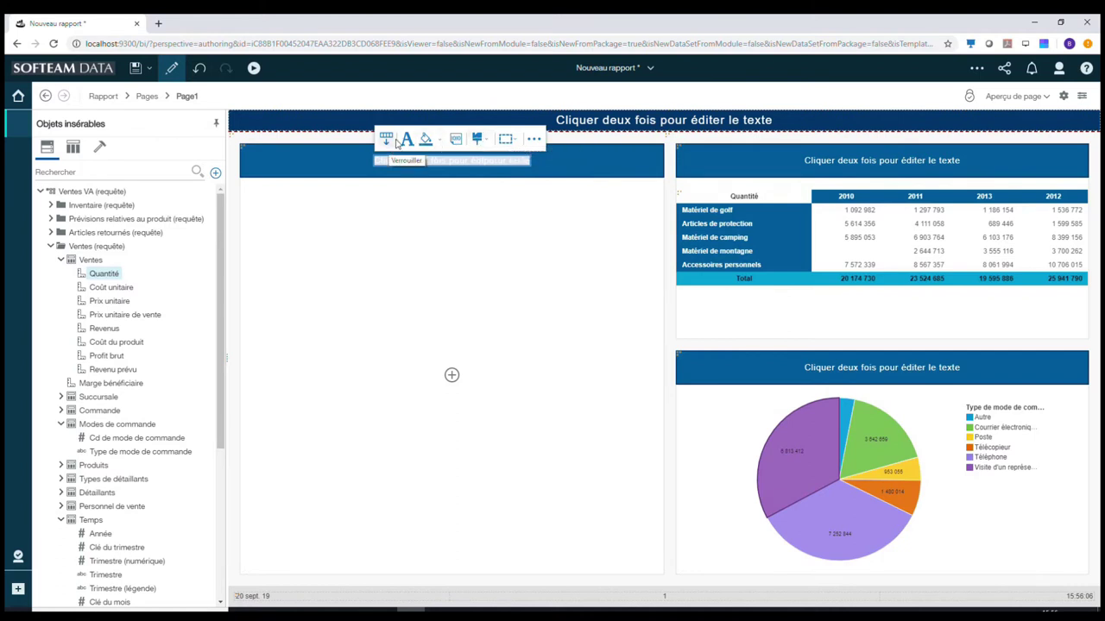
{"action": "left_click", "coordinate": [718, 311]}
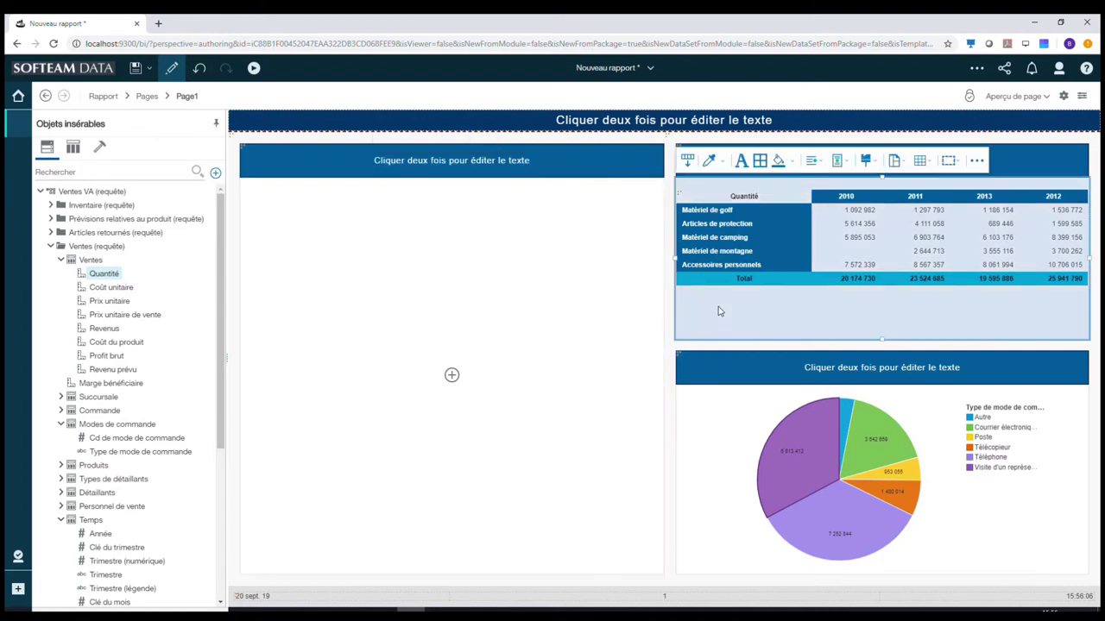
Insert a list object in the large empty left block of the page.
{"action": "left_click", "coordinate": [451, 375]}
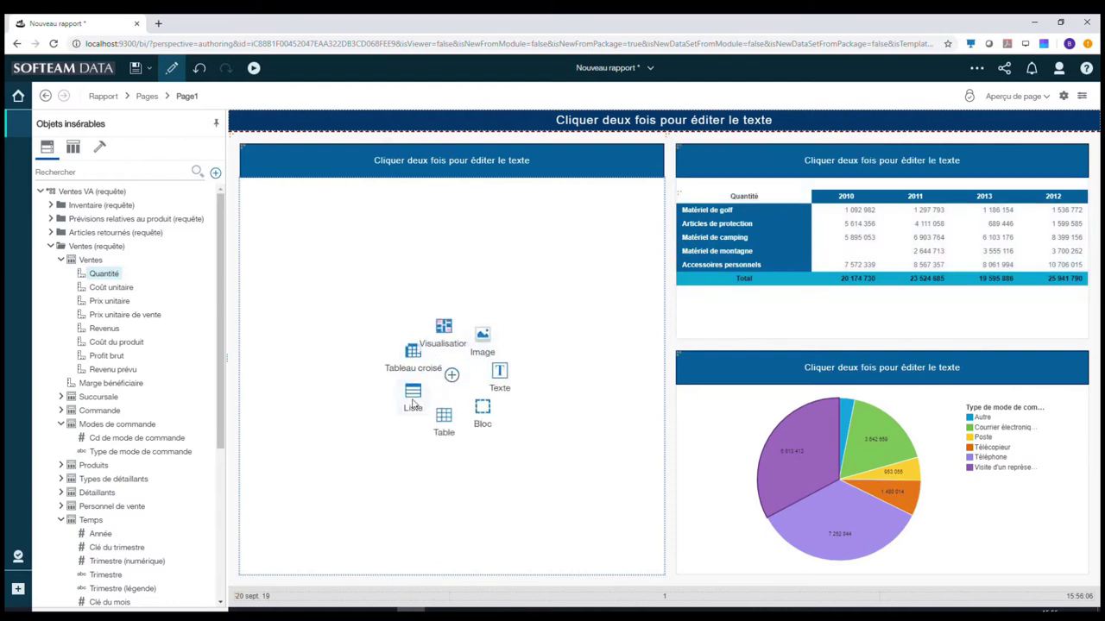
{"action": "left_click", "coordinate": [414, 399]}
{"action": "left_click", "coordinate": [576, 402]}
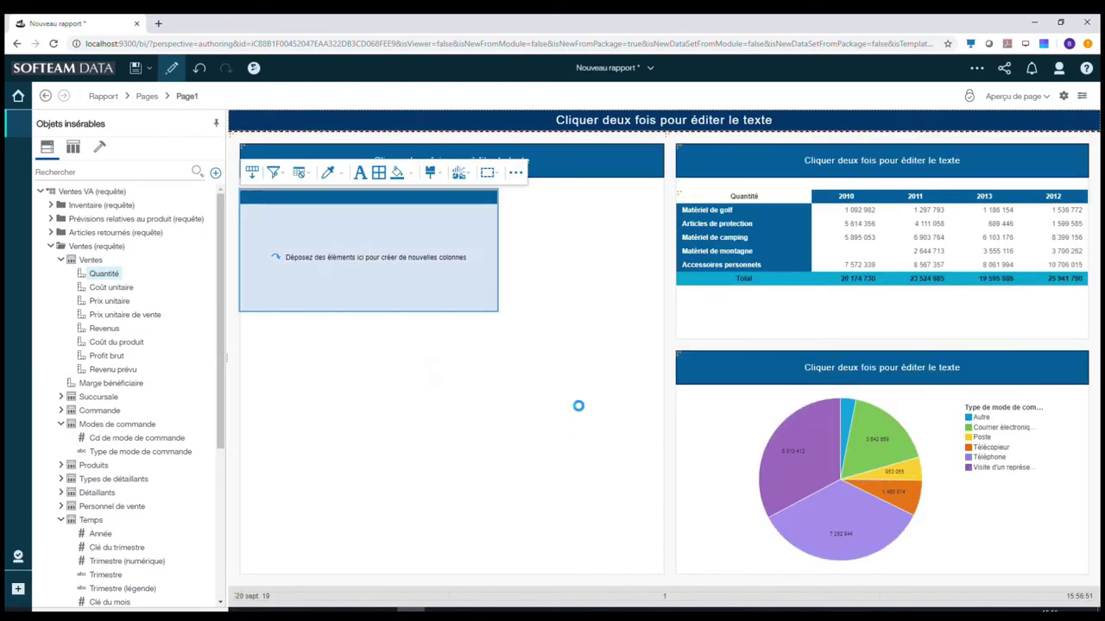
Fill the list with the columns Types de produit, Quantité, Revenus and Revenu prévu.
{"action": "left_click", "coordinate": [62, 467]}
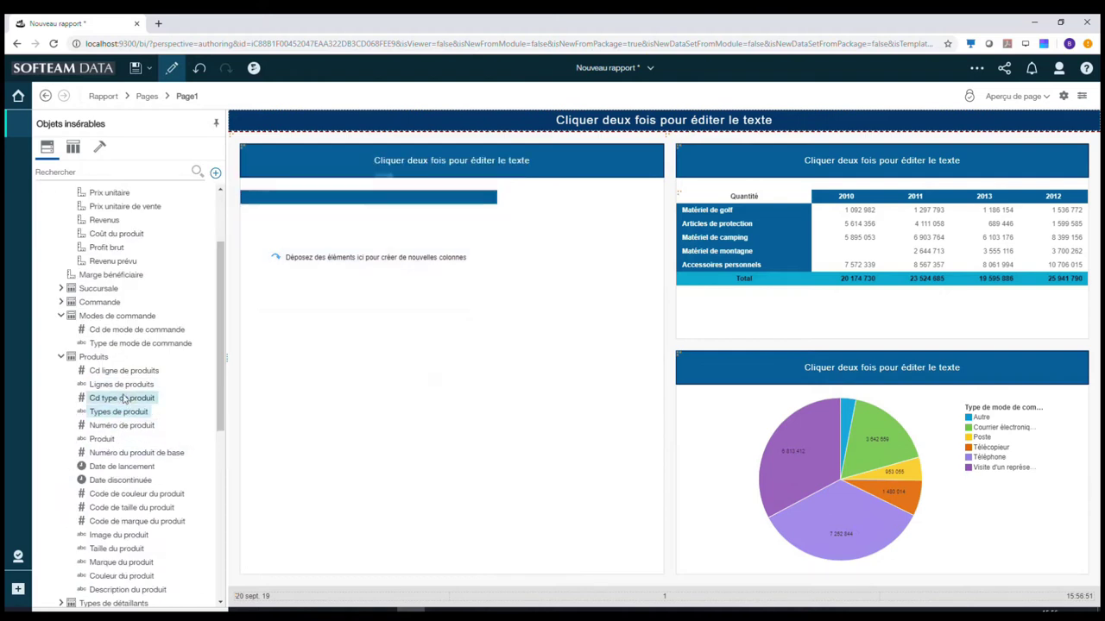
{"action": "scroll", "coordinate": [138, 336], "scroll_direction": "up", "scroll_amount": 3}
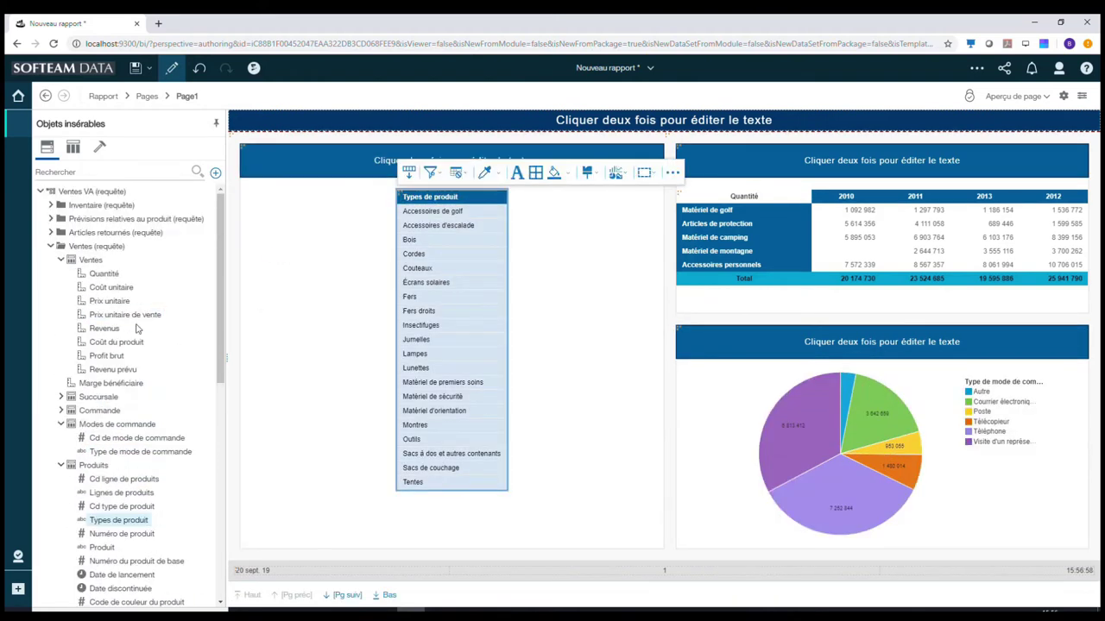
{"action": "double_click", "coordinate": [104, 274]}
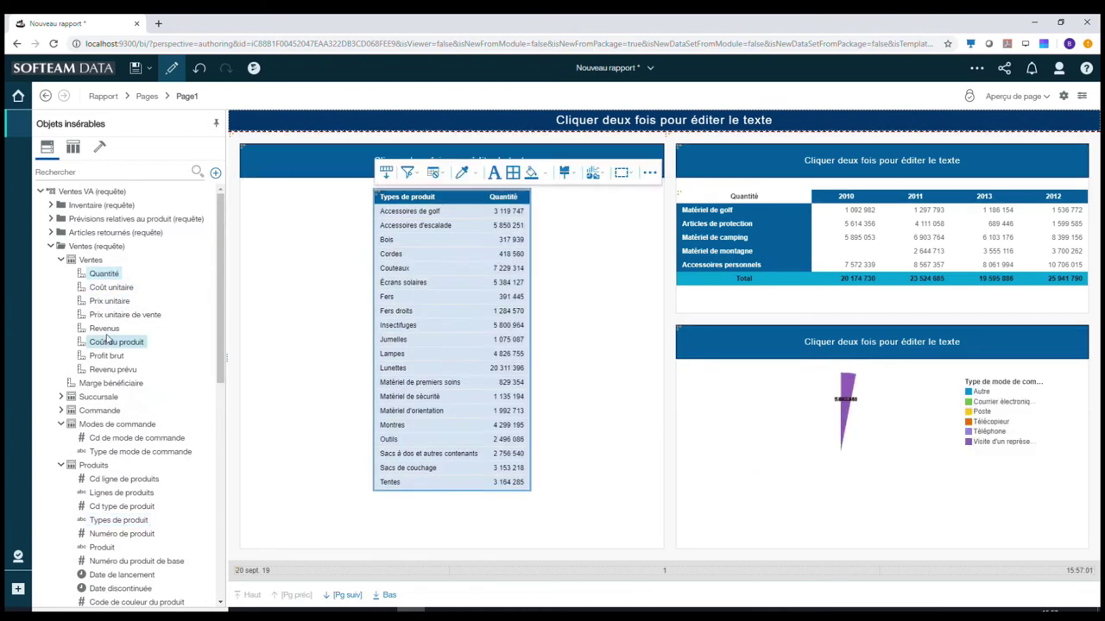
{"action": "double_click", "coordinate": [103, 328]}
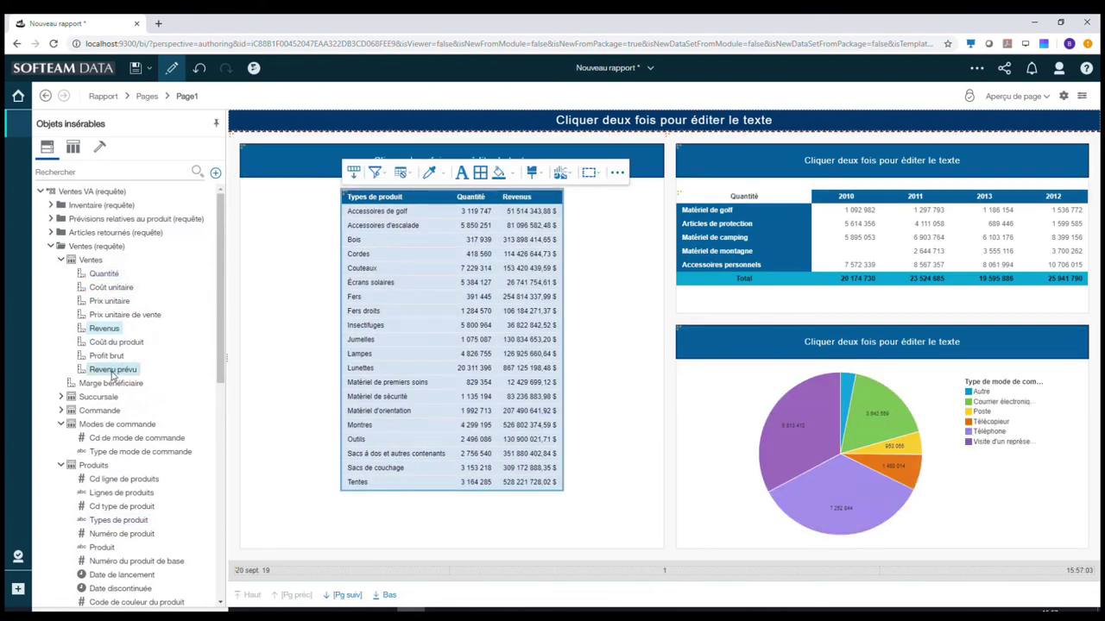
{"action": "double_click", "coordinate": [112, 371]}
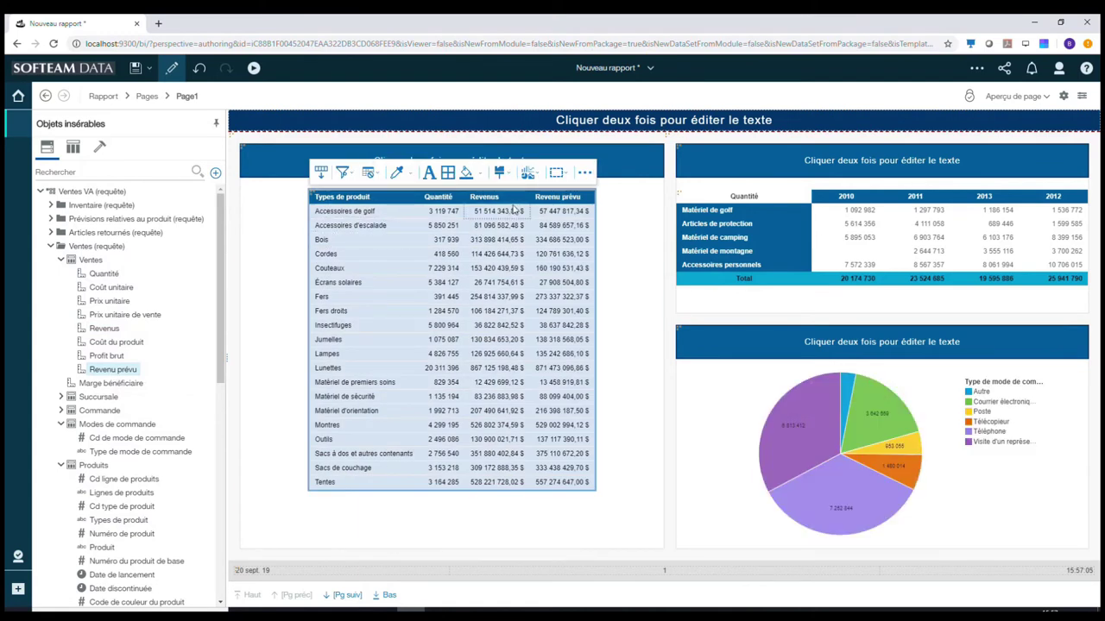
Add a calculated column Revenus - Revenu prévu to the list from the two revenue columns.
{"action": "left_click", "coordinate": [488, 198]}
{"action": "left_click", "coordinate": [557, 200], "text": "ctrl"}
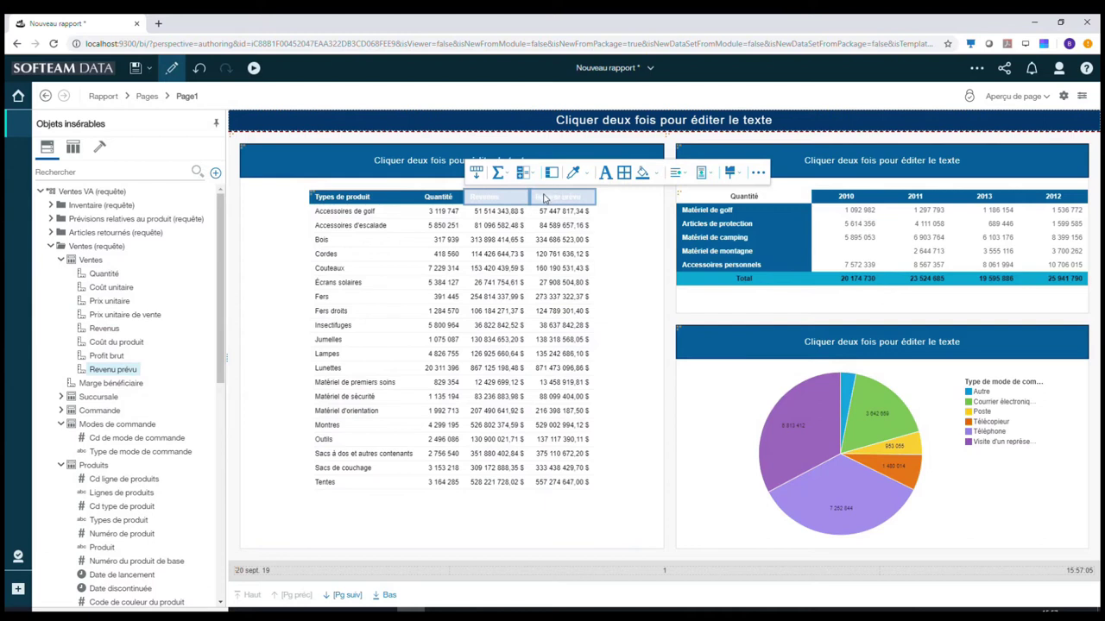
{"action": "left_click", "coordinate": [523, 173]}
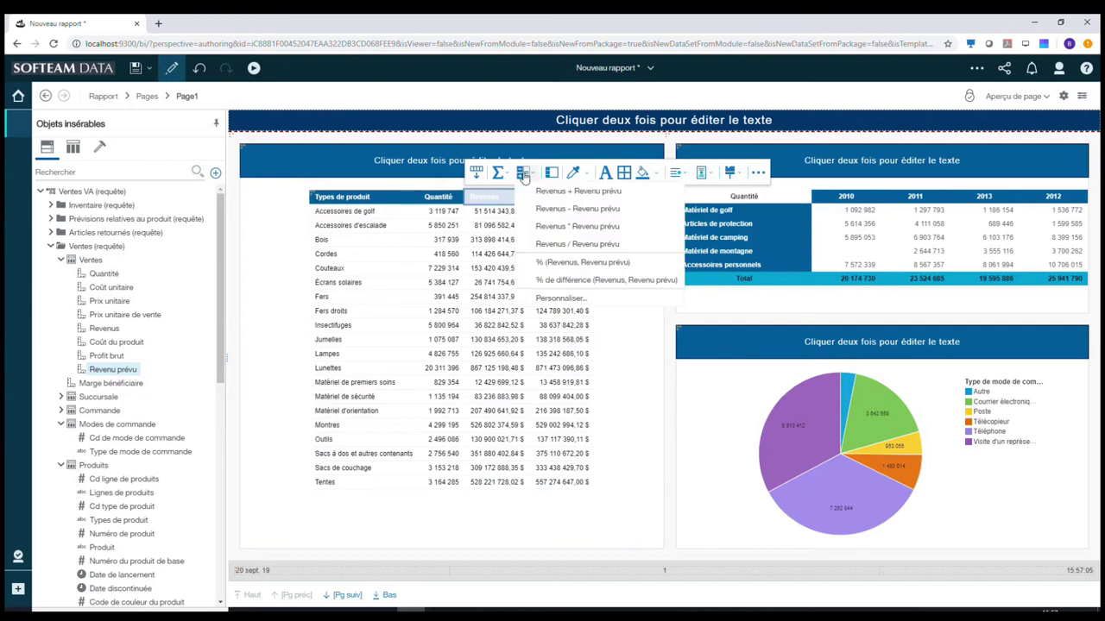
{"action": "left_click", "coordinate": [550, 214]}
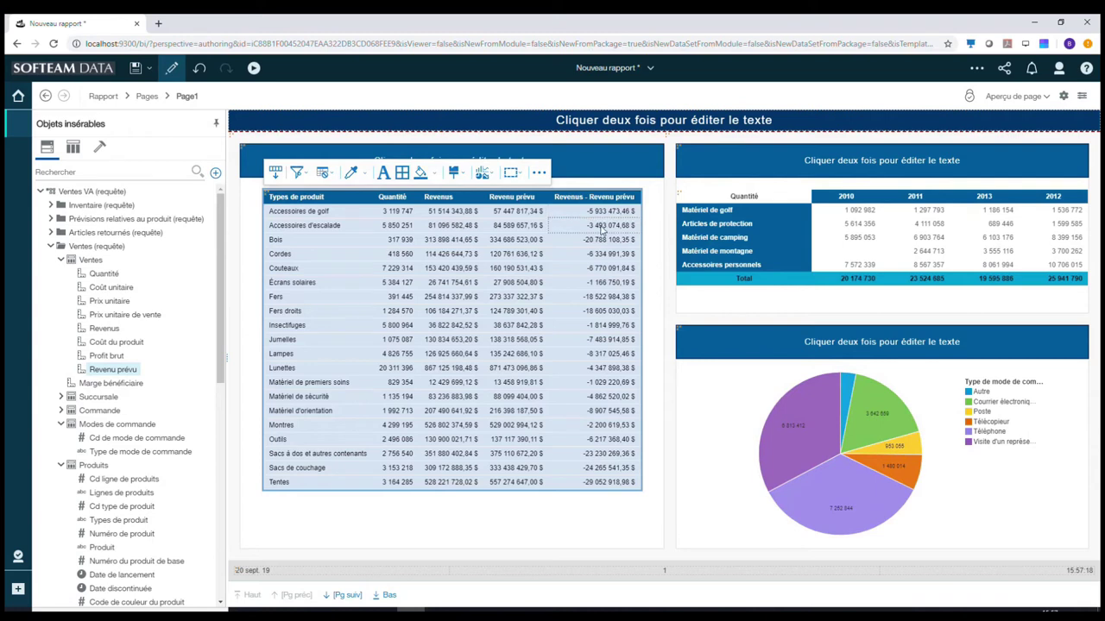
Change the report's main header text to Suivi des ventes.
{"action": "double_click", "coordinate": [658, 126]}
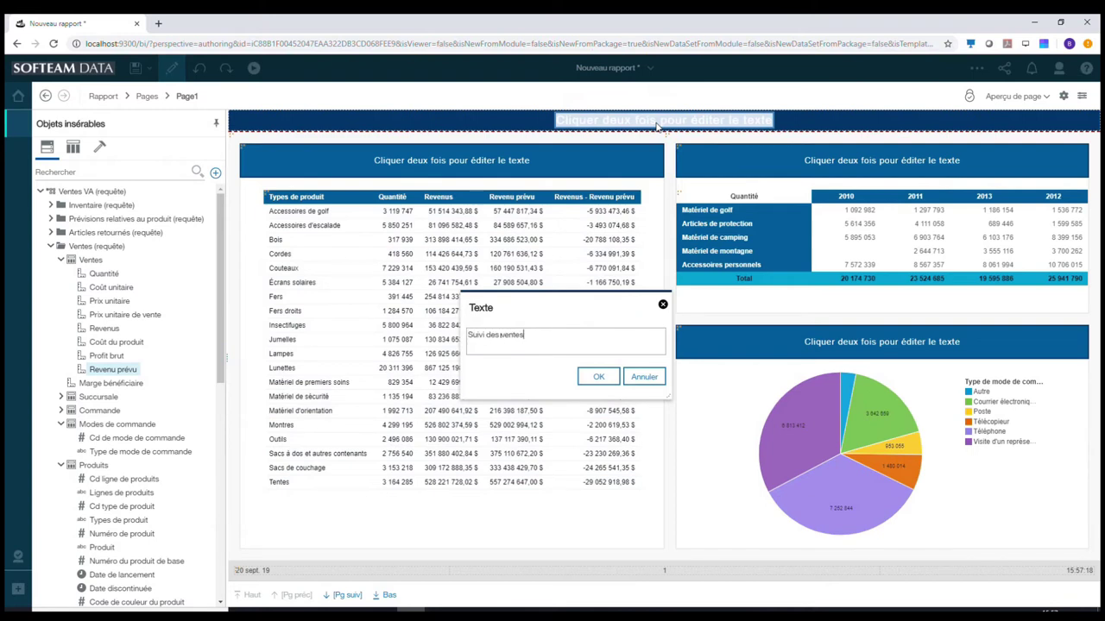
{"action": "left_click", "coordinate": [598, 377]}
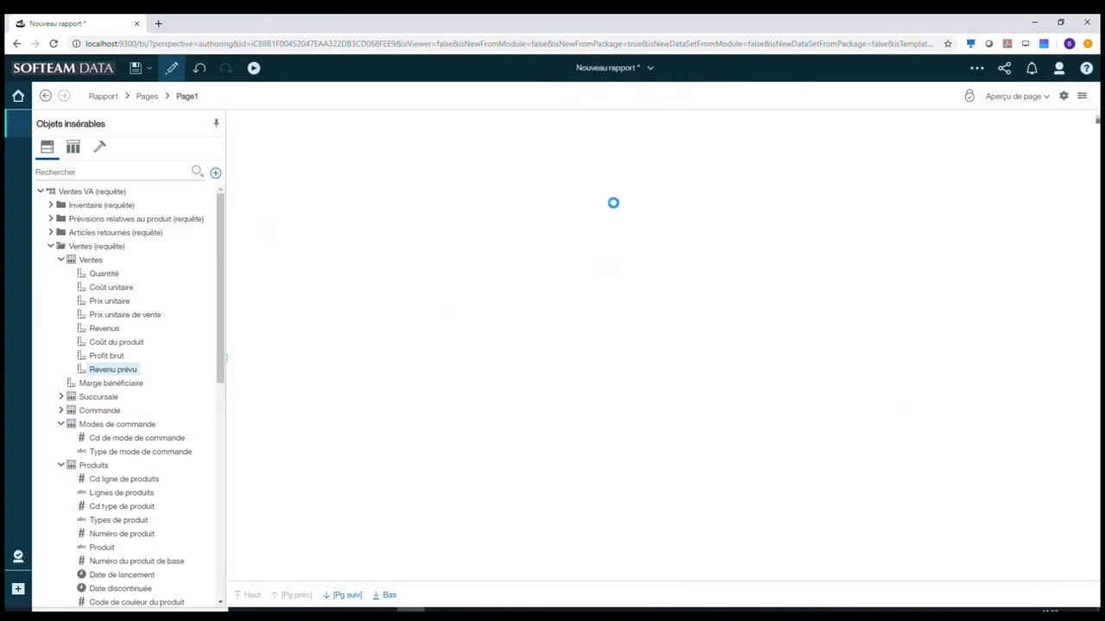
{"action": "left_click", "coordinate": [690, 177]}
{"action": "left_click", "coordinate": [722, 352]}
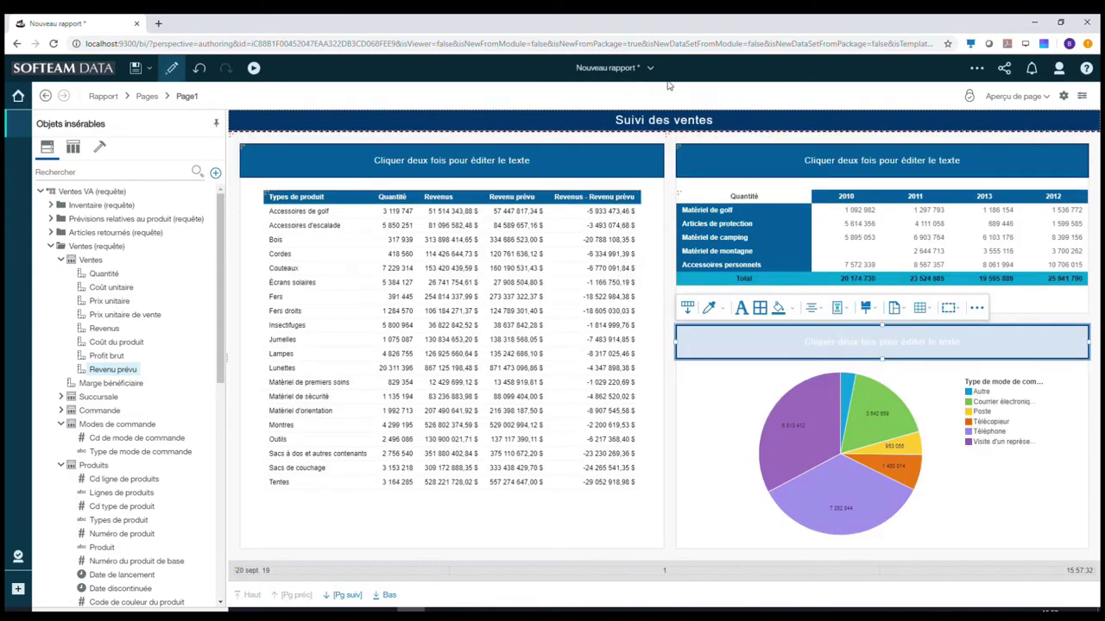
Open the report's list of queries and view the data items and filters of Requête1.
{"action": "left_click", "coordinate": [147, 96]}
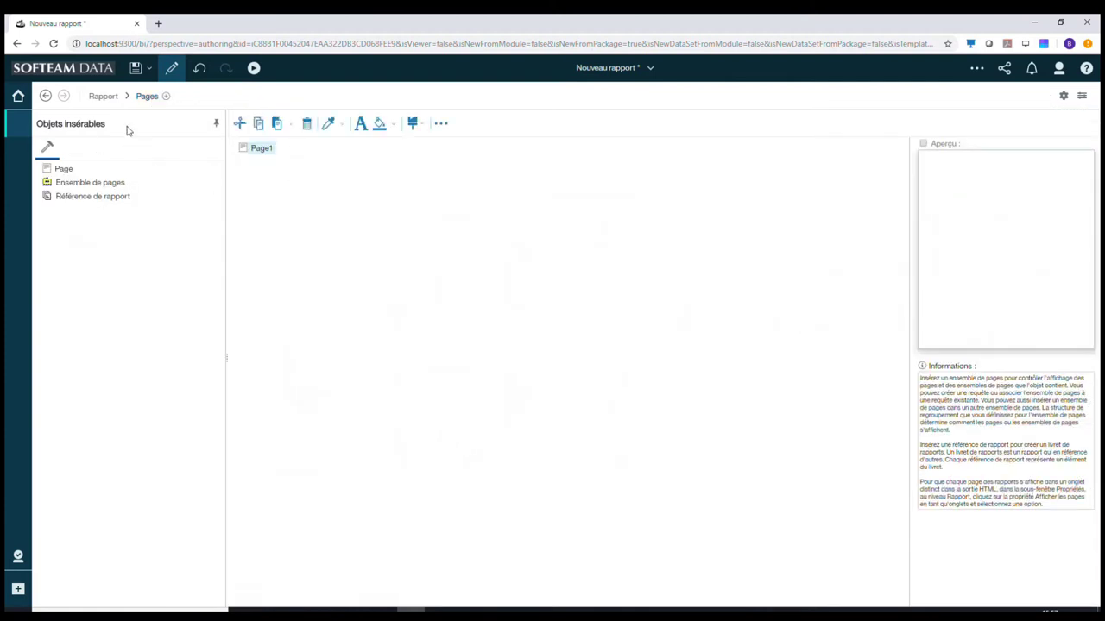
{"action": "left_click", "coordinate": [104, 98]}
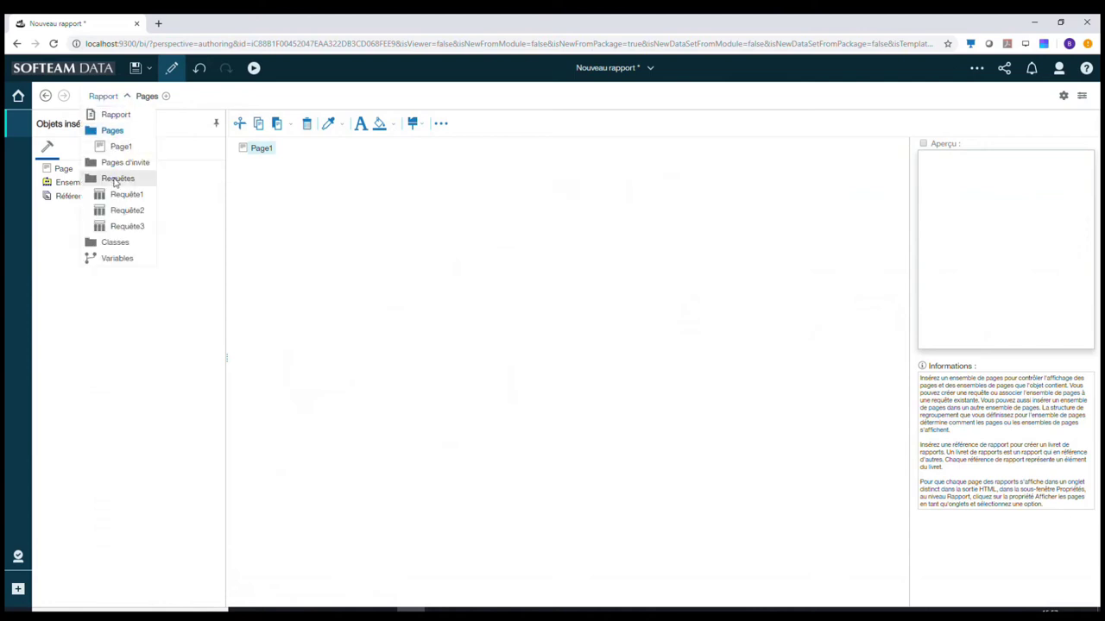
{"action": "left_click", "coordinate": [115, 179]}
{"action": "left_click", "coordinate": [250, 166]}
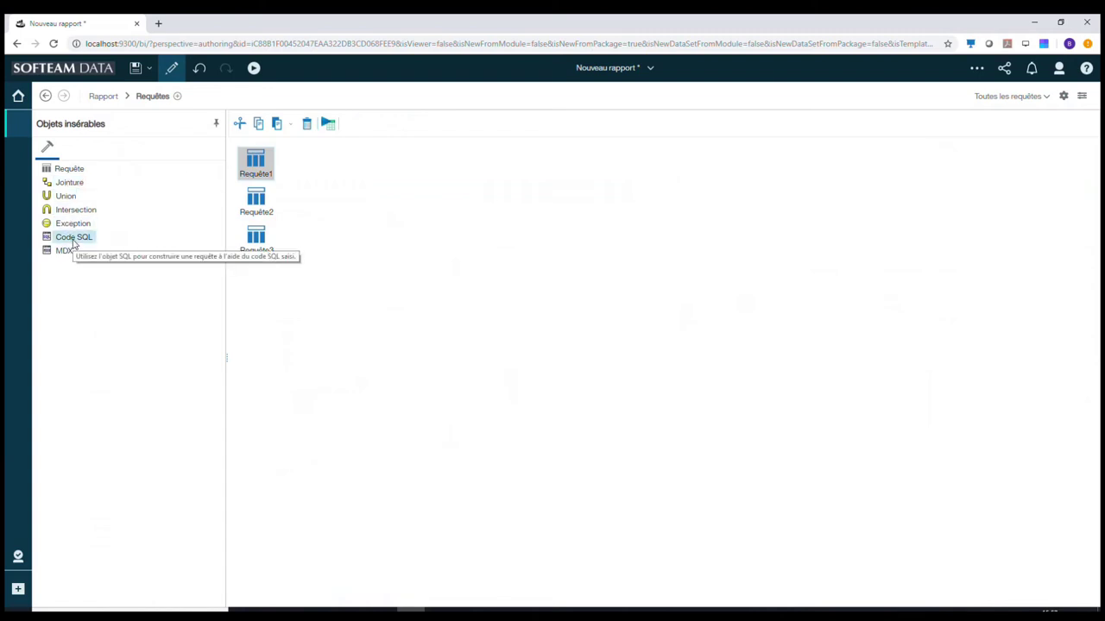
{"action": "double_click", "coordinate": [257, 168]}
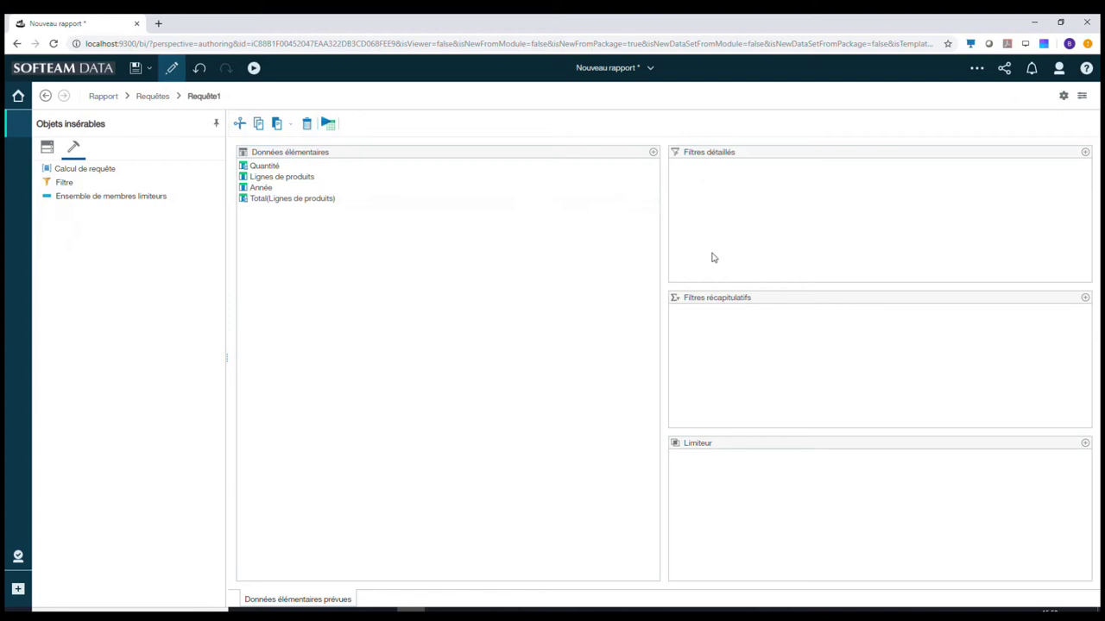
Return to Page1 and examine the output formats available for running the report.
{"action": "left_click", "coordinate": [104, 98]}
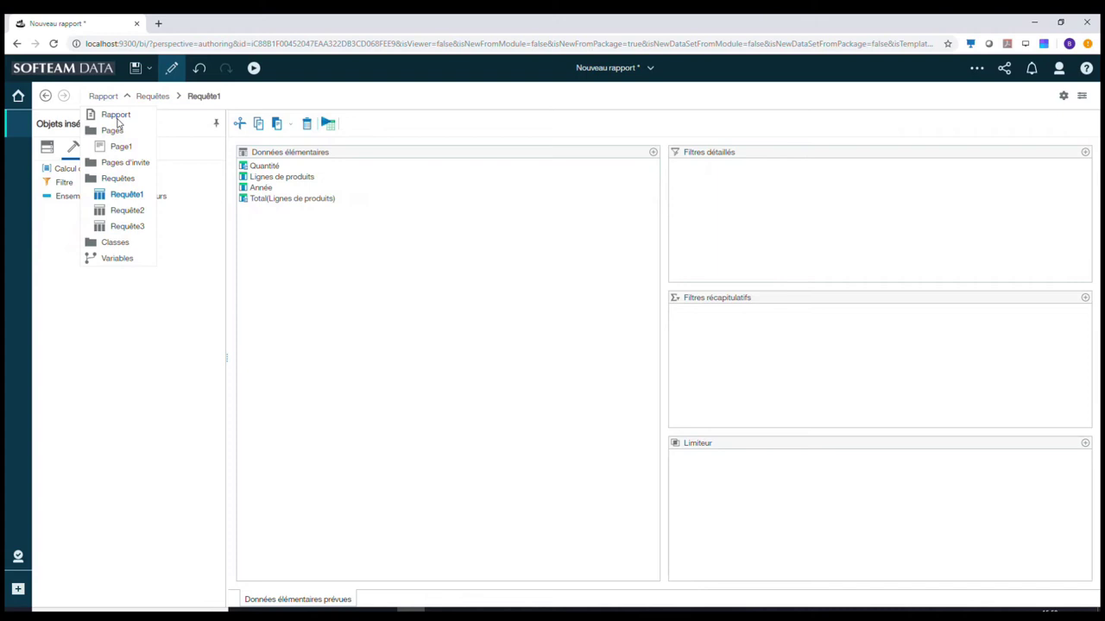
{"action": "left_click", "coordinate": [123, 146]}
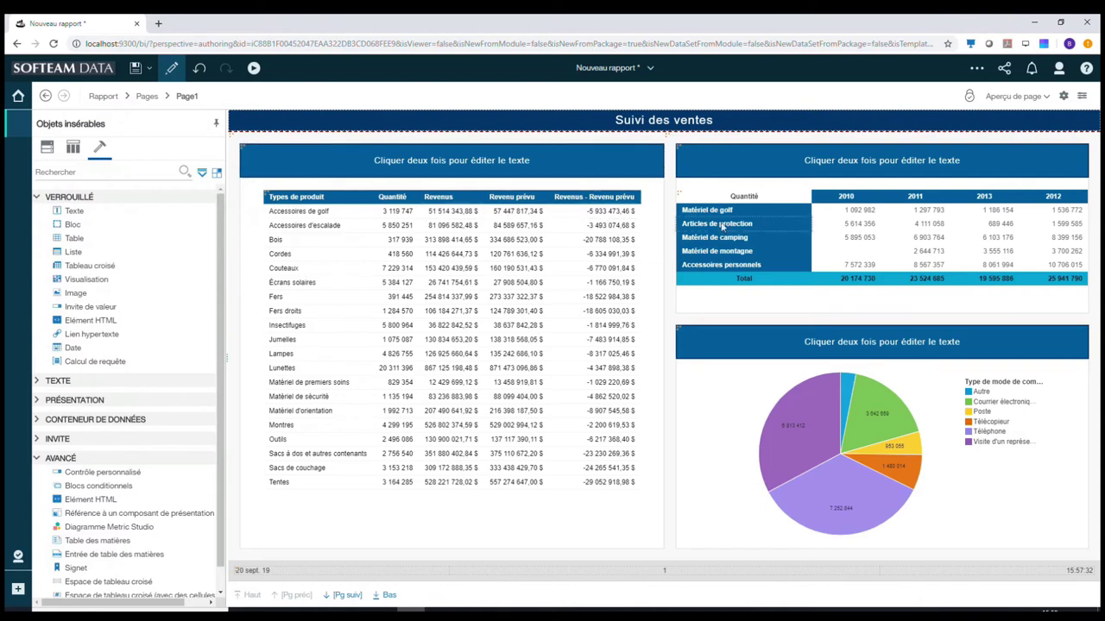
{"action": "mouse_move", "coordinate": [810, 464]}
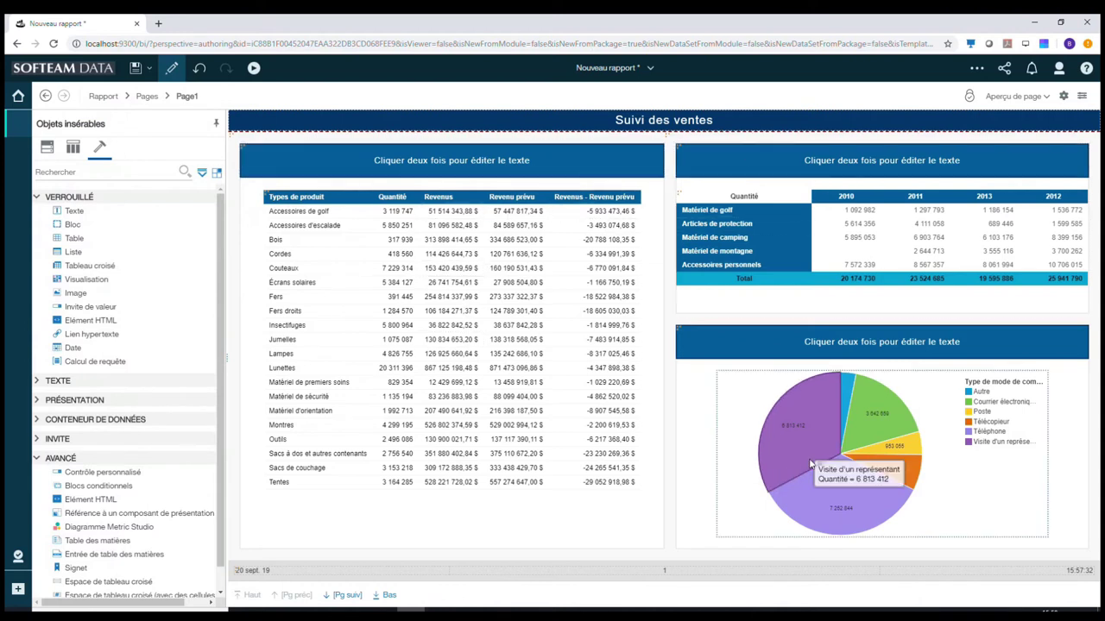
{"action": "left_click", "coordinate": [254, 69]}
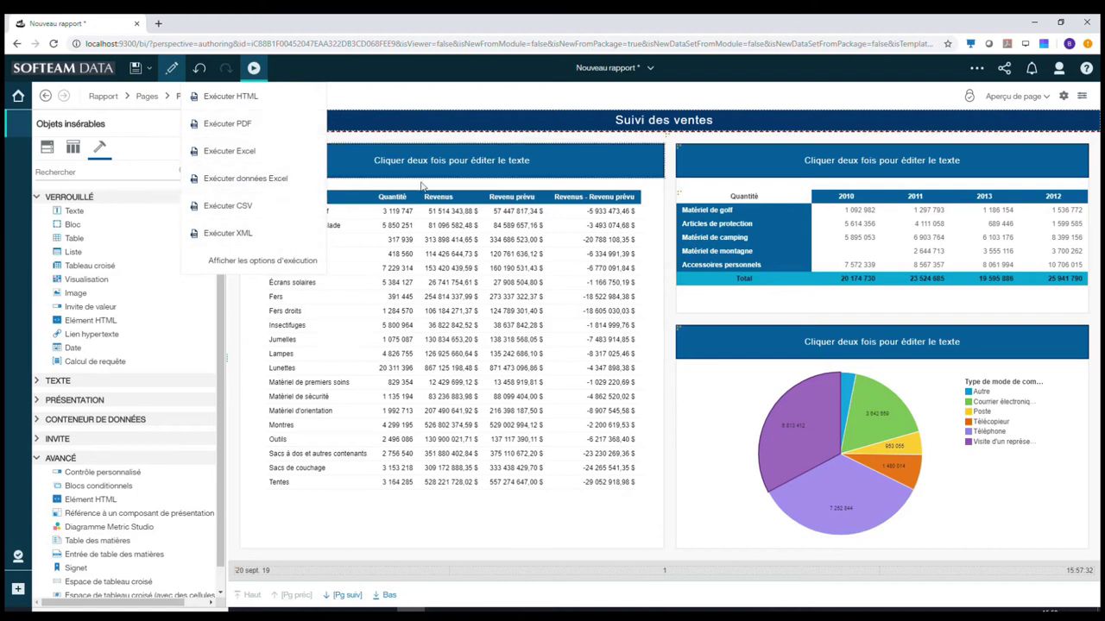
{"action": "left_click", "coordinate": [568, 172]}
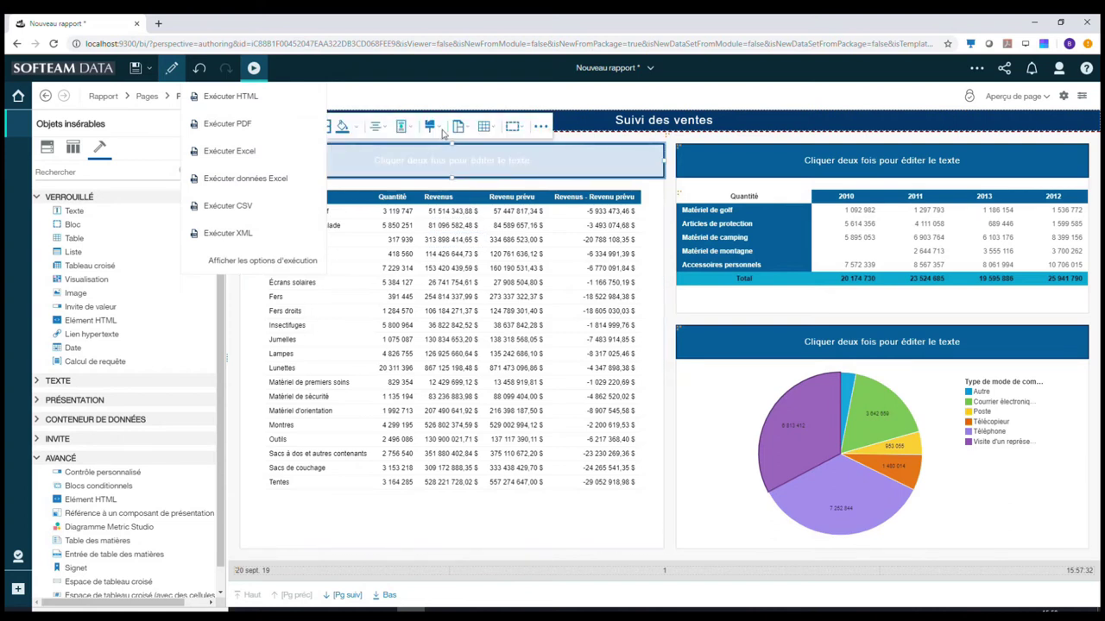
{"action": "left_click", "coordinate": [255, 68]}
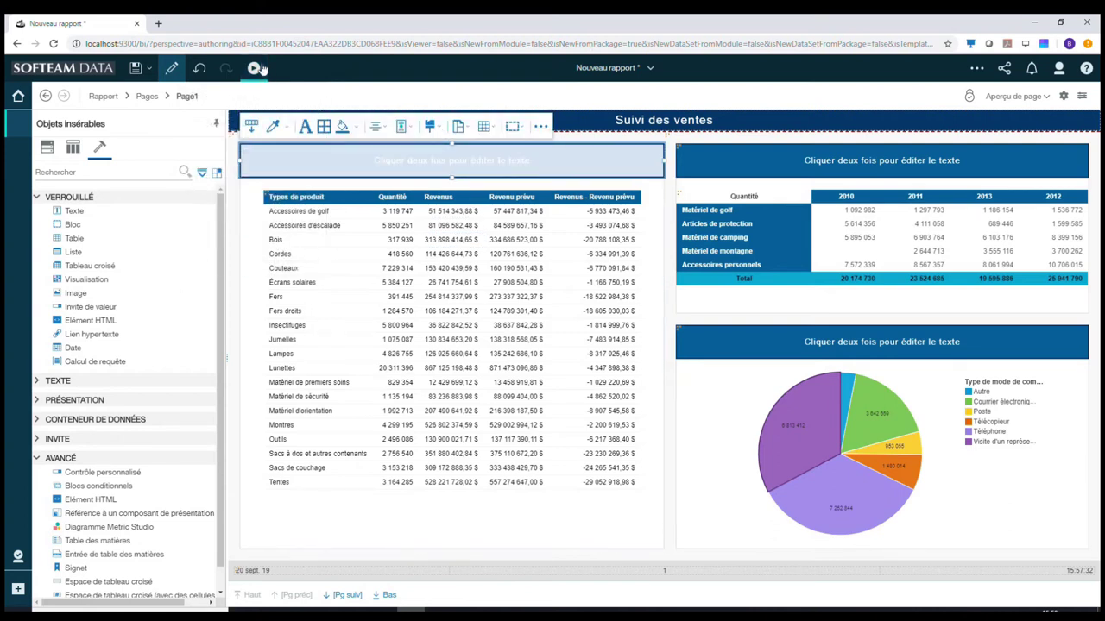
Switch to the Book PDF report and view the layouts of Page1, Page5 and Page4.
{"action": "left_click", "coordinate": [594, 76]}
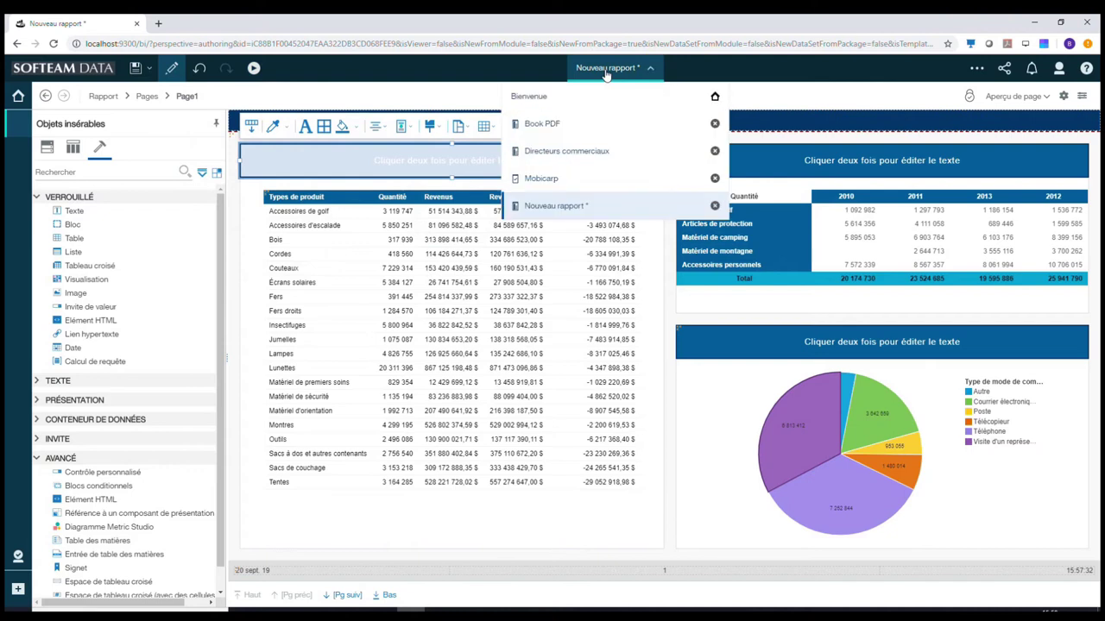
{"action": "left_click", "coordinate": [553, 129]}
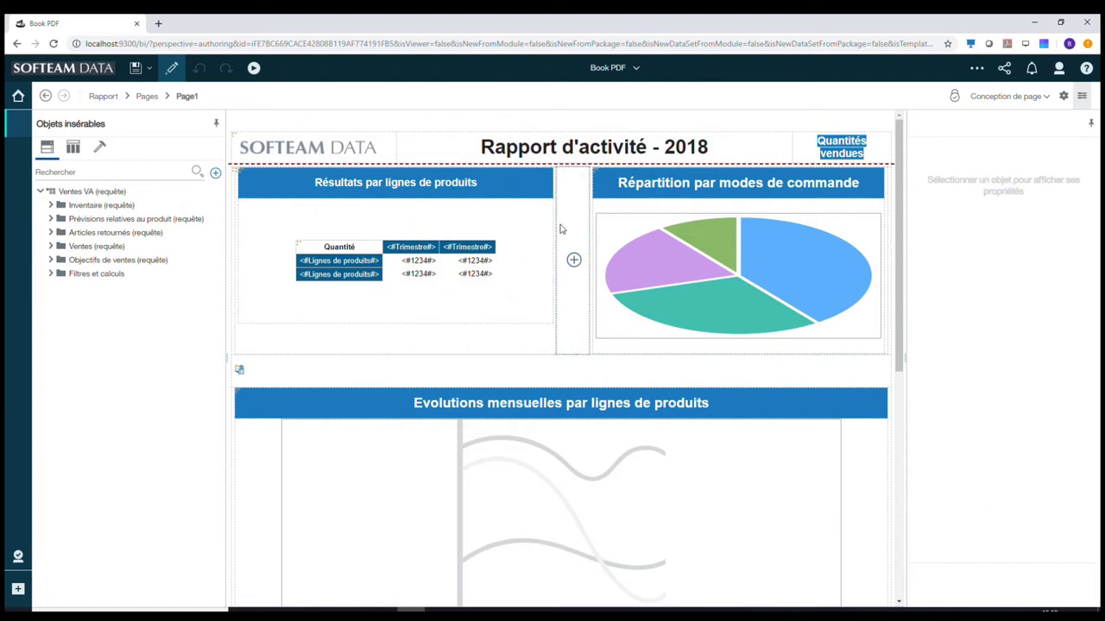
{"action": "scroll", "coordinate": [560, 229], "scroll_direction": "down", "scroll_amount": 3}
{"action": "left_click", "coordinate": [191, 101]}
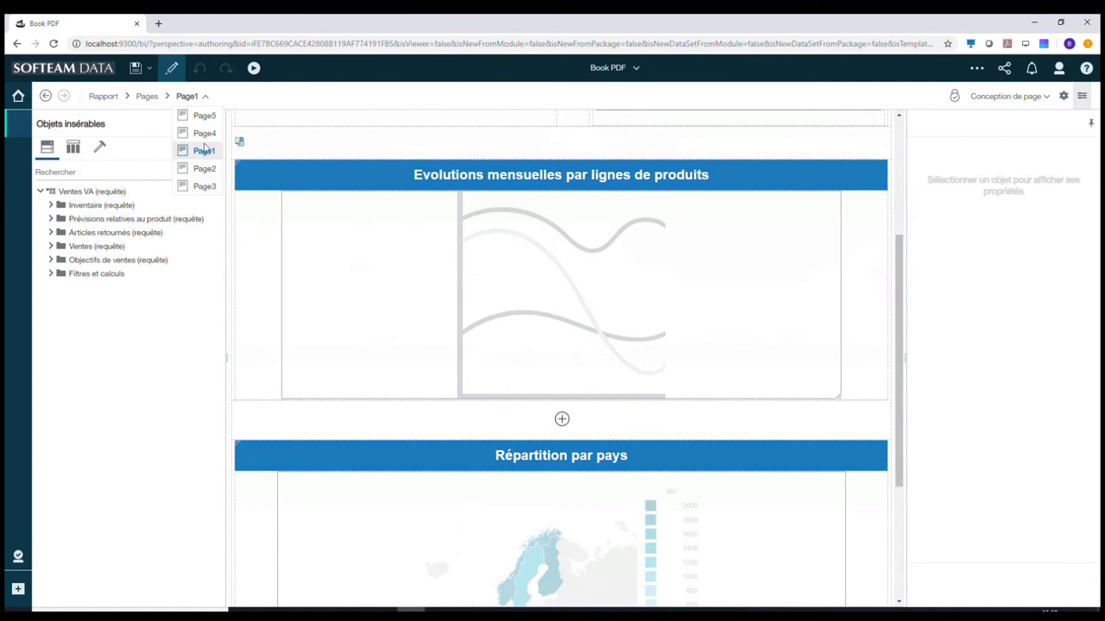
{"action": "left_click", "coordinate": [201, 115]}
{"action": "left_click", "coordinate": [195, 98]}
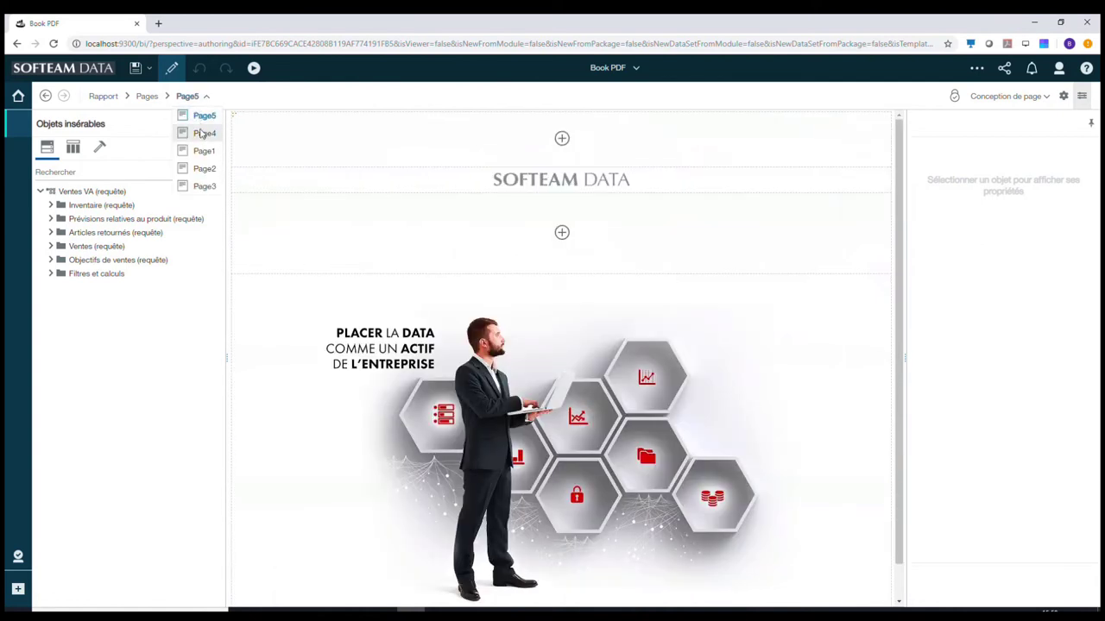
{"action": "left_click", "coordinate": [202, 130]}
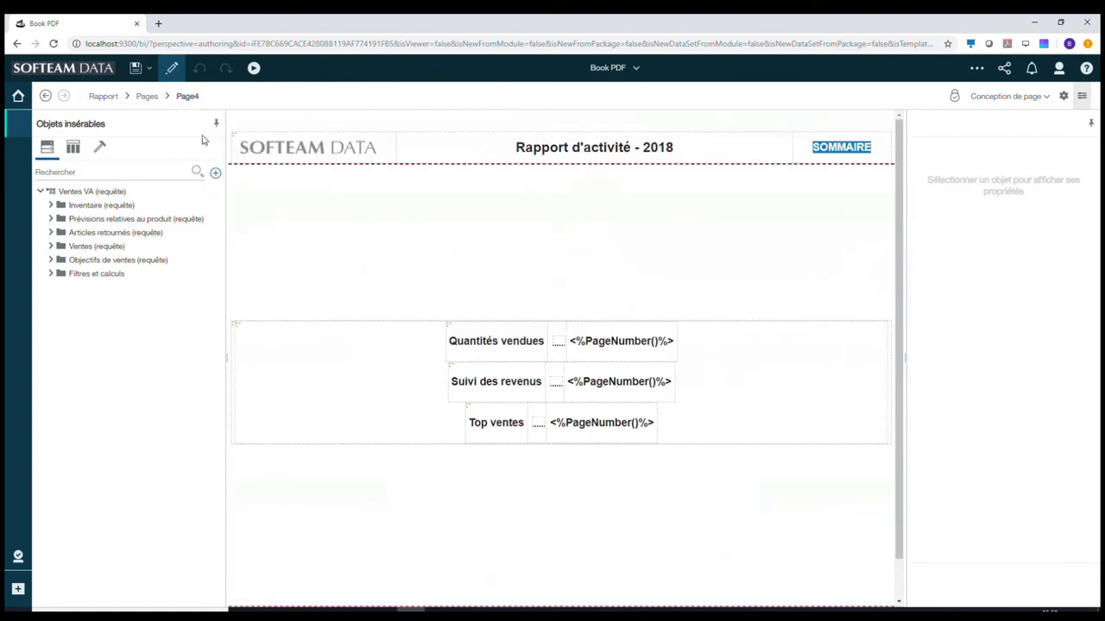
Run the Book PDF report as PDF and follow the Quantités vendues entry in its table of contents.
{"action": "left_click", "coordinate": [253, 68]}
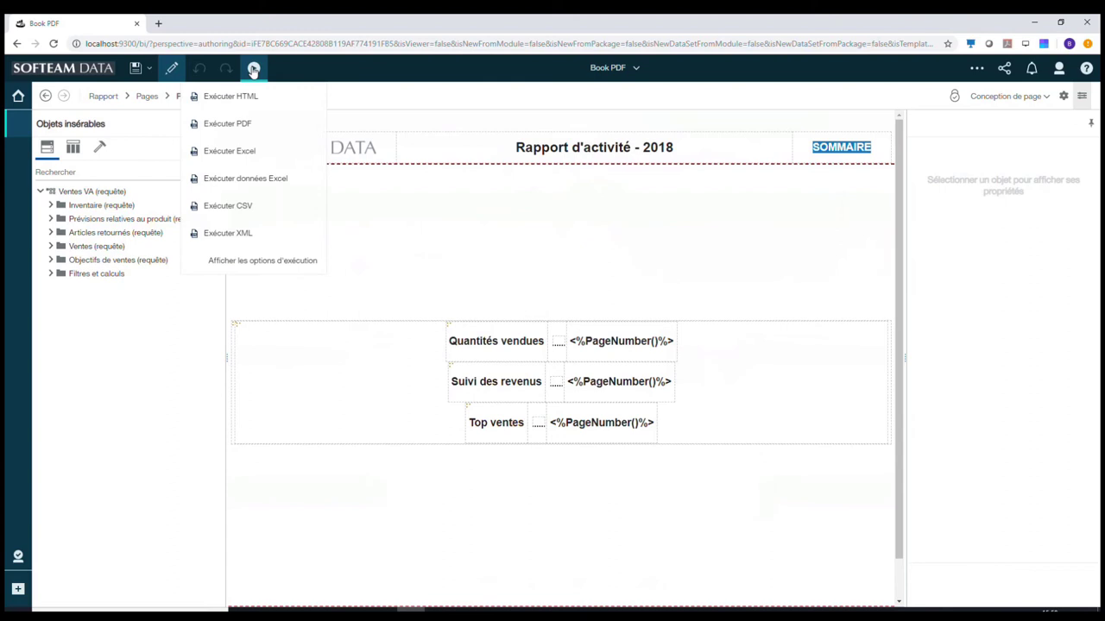
{"action": "left_click", "coordinate": [244, 131]}
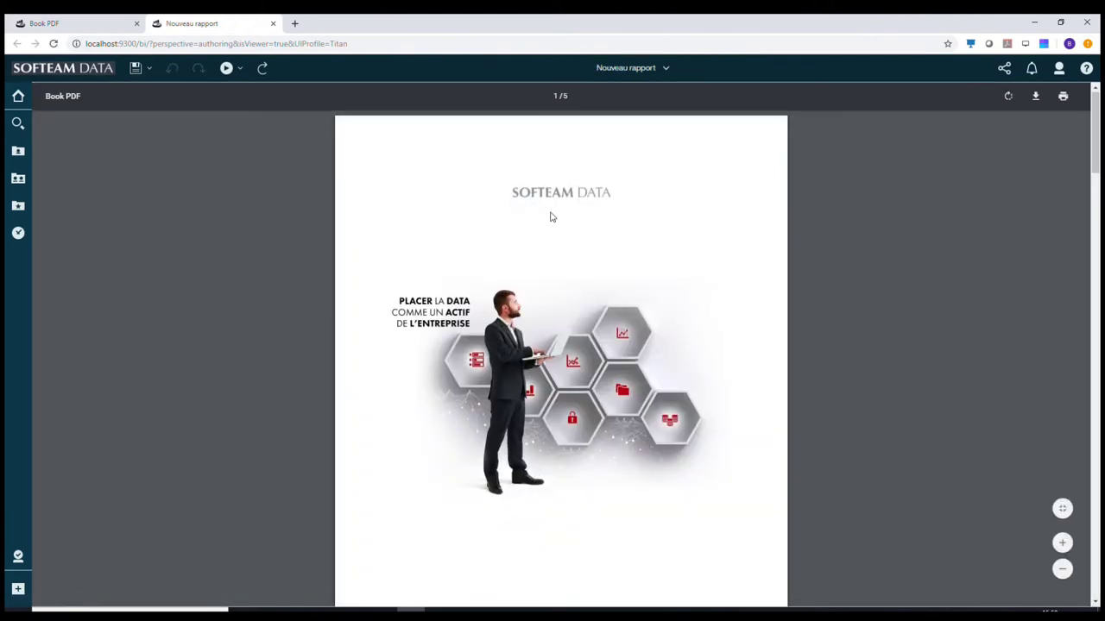
{"action": "scroll", "coordinate": [550, 217], "scroll_direction": "down", "scroll_amount": 3}
{"action": "scroll", "coordinate": [550, 217], "scroll_direction": "down", "scroll_amount": 10}
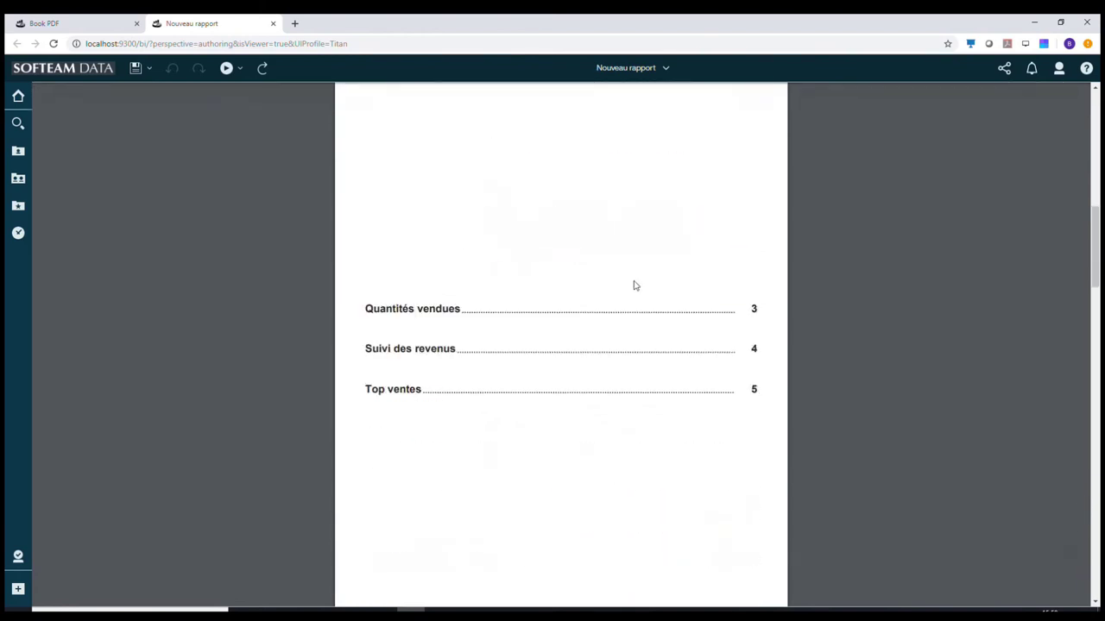
{"action": "left_click", "coordinate": [751, 312]}
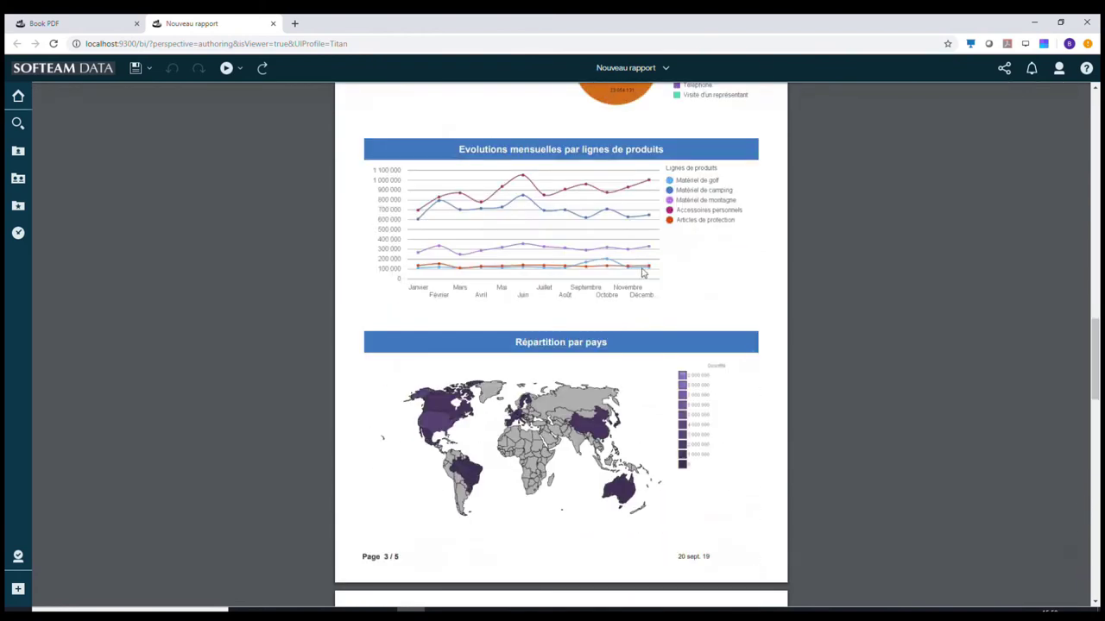
Examine the quantities, revenue and top sales pages of the PDF output, and close the output.
{"action": "scroll", "coordinate": [652, 274], "scroll_direction": "up", "scroll_amount": 4}
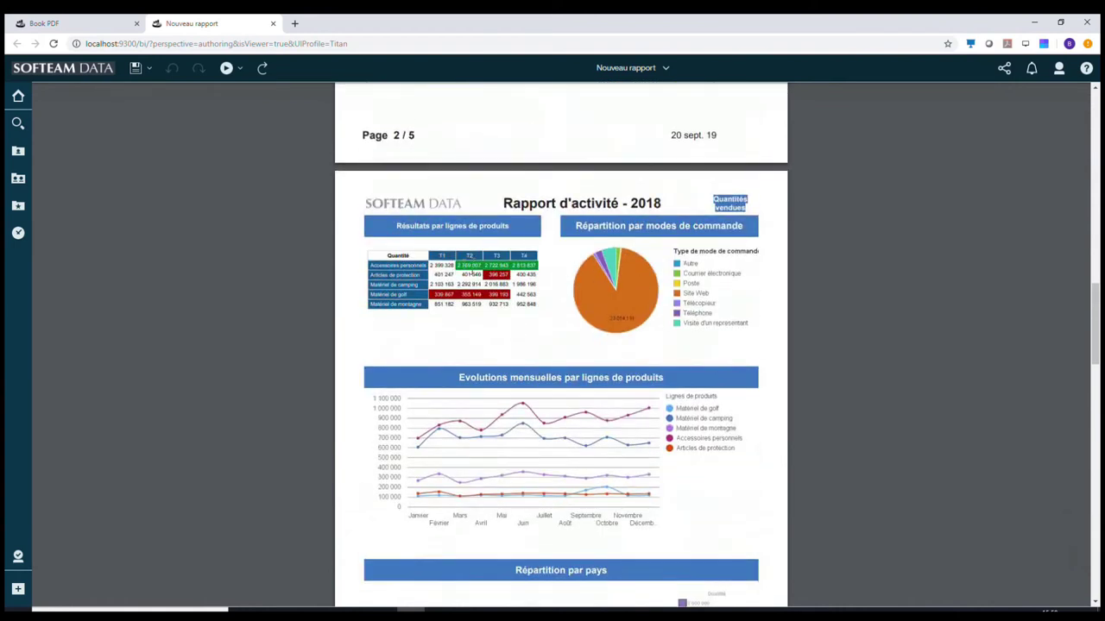
{"action": "scroll", "coordinate": [470, 274], "scroll_direction": "down", "scroll_amount": 4}
{"action": "scroll", "coordinate": [472, 270], "scroll_direction": "down", "scroll_amount": 4}
{"action": "scroll", "coordinate": [472, 270], "scroll_direction": "down", "scroll_amount": 2}
{"action": "scroll", "coordinate": [445, 291], "scroll_direction": "down", "scroll_amount": 1}
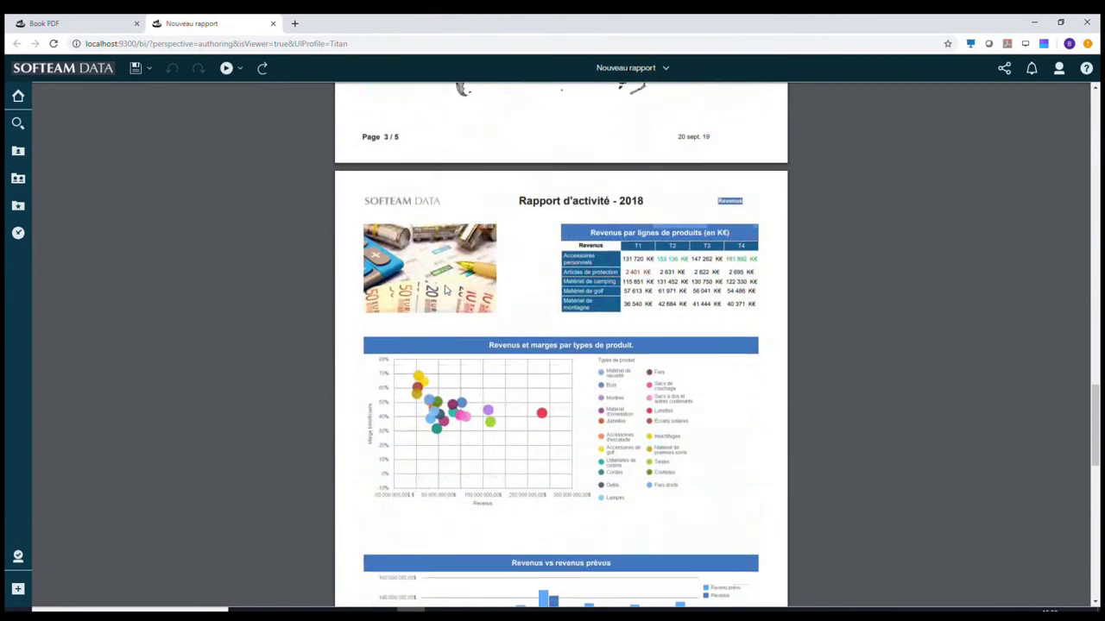
{"action": "scroll", "coordinate": [446, 291], "scroll_direction": "down", "scroll_amount": 8}
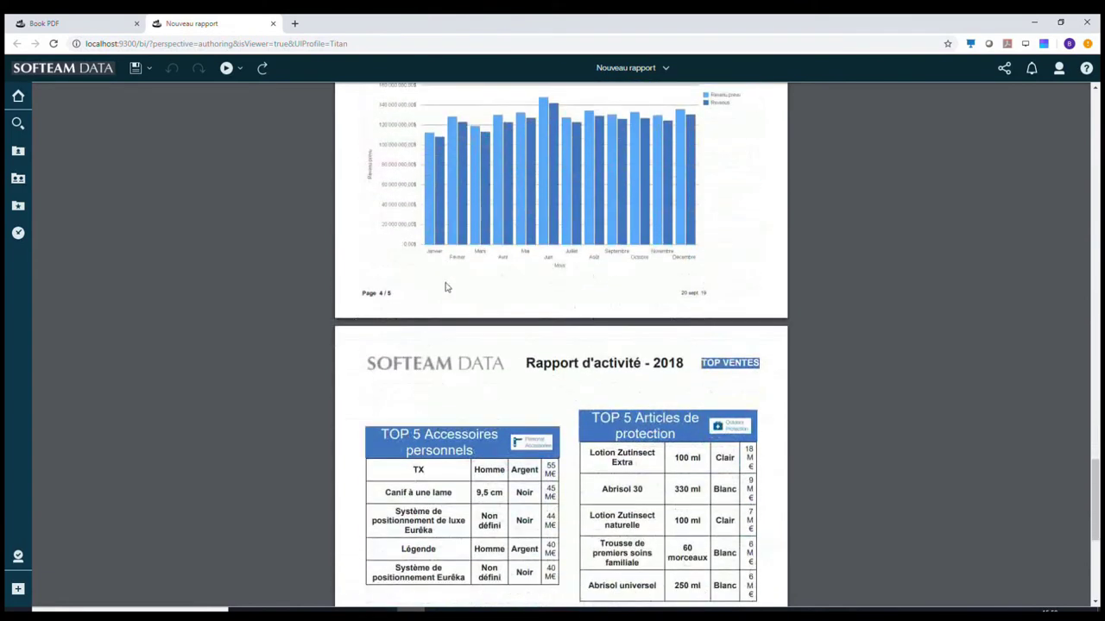
{"action": "scroll", "coordinate": [484, 358], "scroll_direction": "down", "scroll_amount": 2}
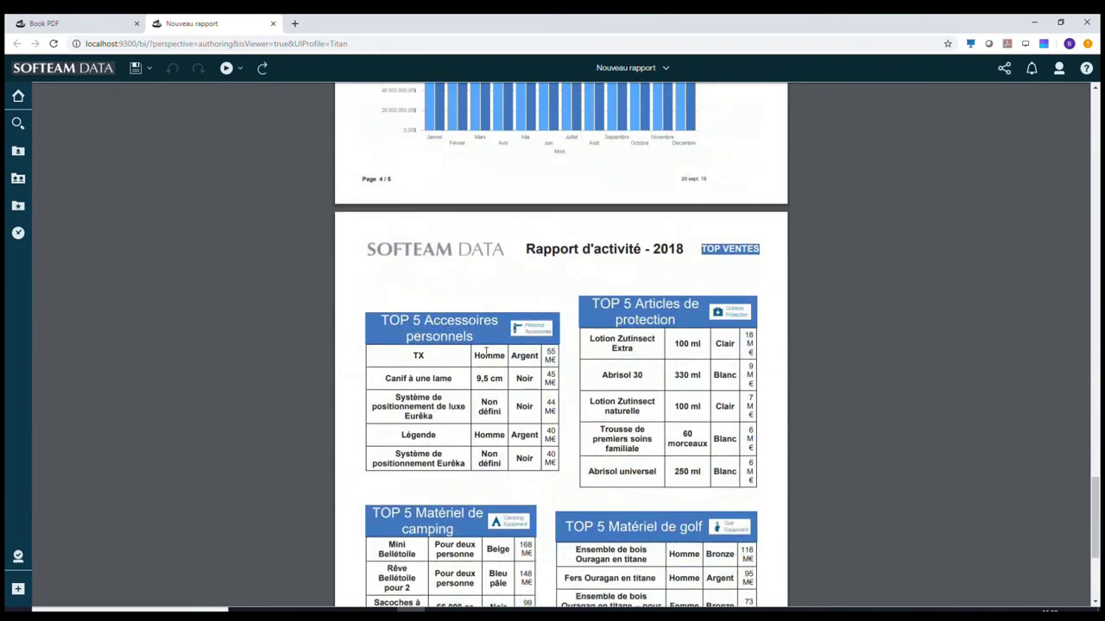
{"action": "scroll", "coordinate": [486, 350], "scroll_direction": "down", "scroll_amount": 2}
{"action": "left_click", "coordinate": [273, 23]}
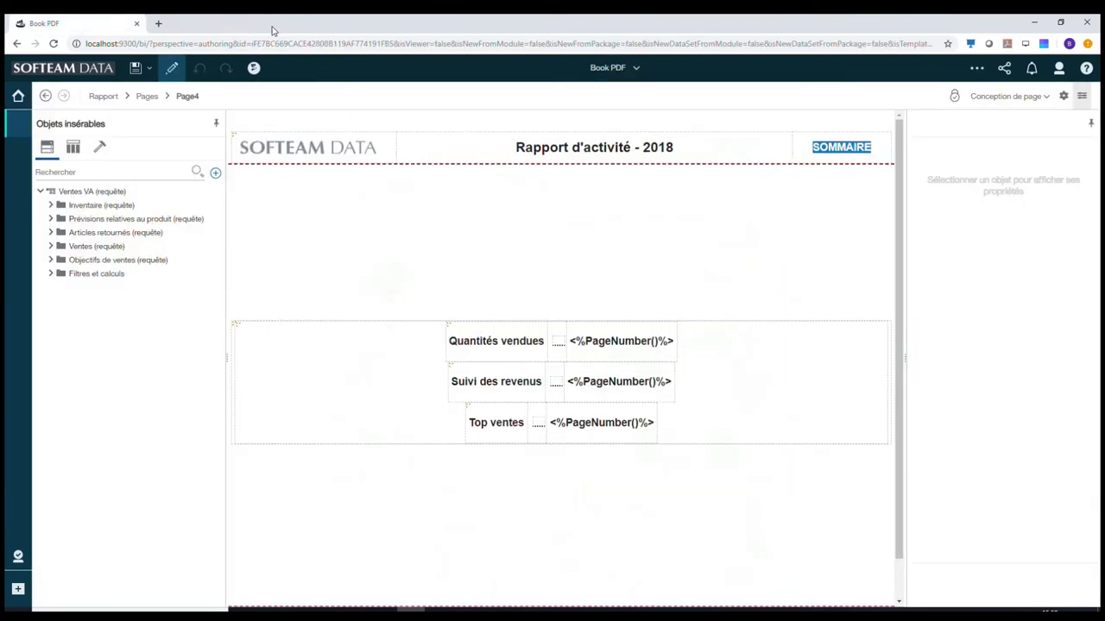
Switch to the Mobicarp report and look over its page design.
{"action": "left_click", "coordinate": [605, 69]}
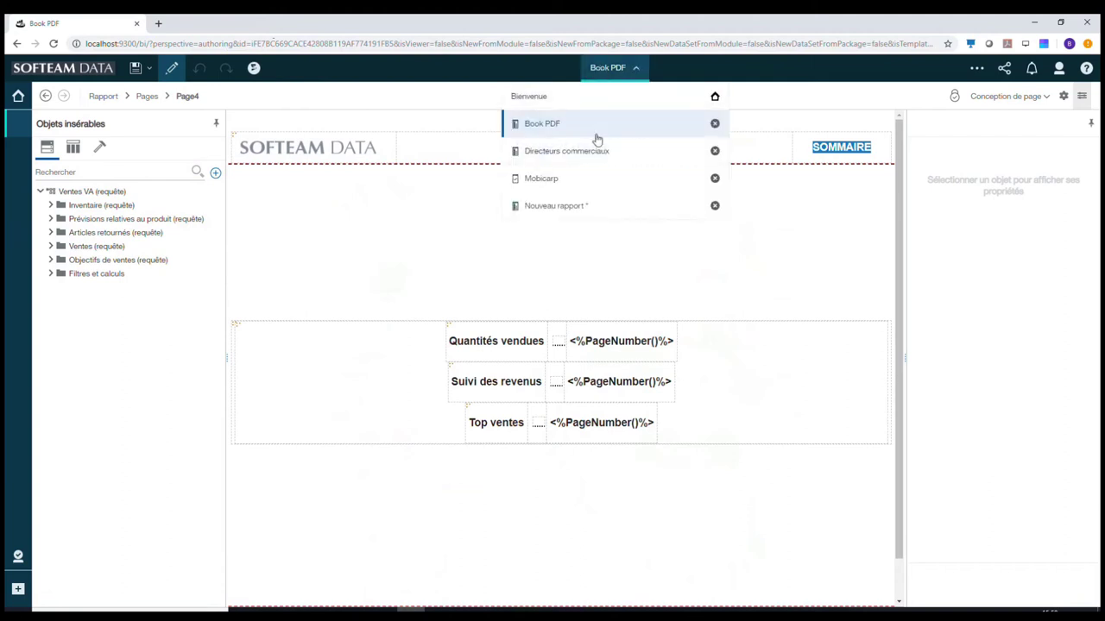
{"action": "left_click", "coordinate": [541, 181]}
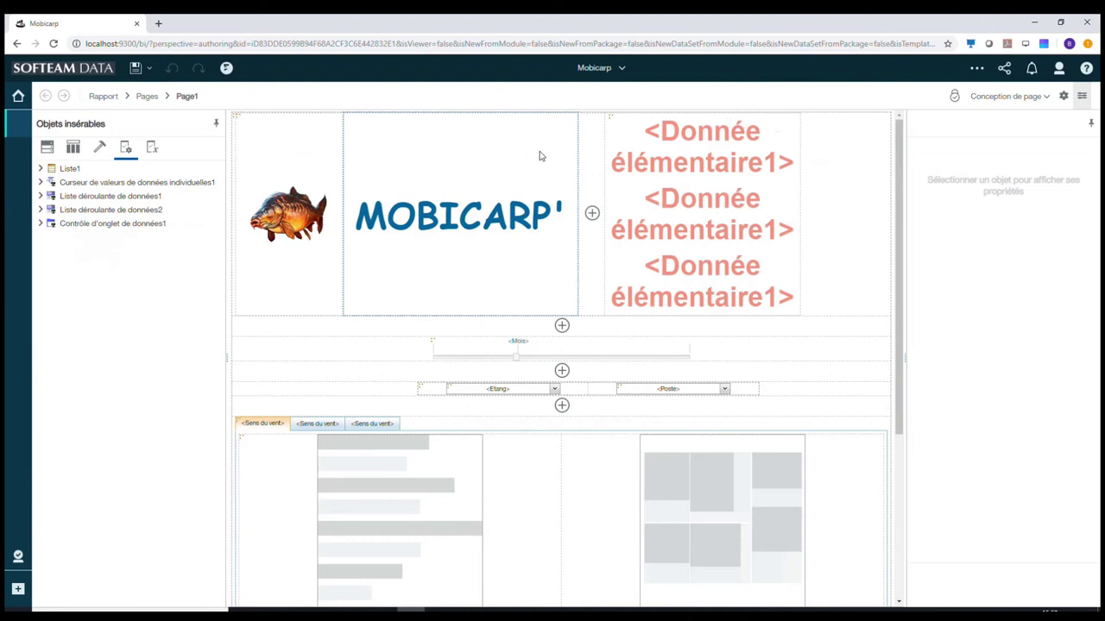
{"action": "scroll", "coordinate": [557, 194], "scroll_direction": "down", "scroll_amount": 3}
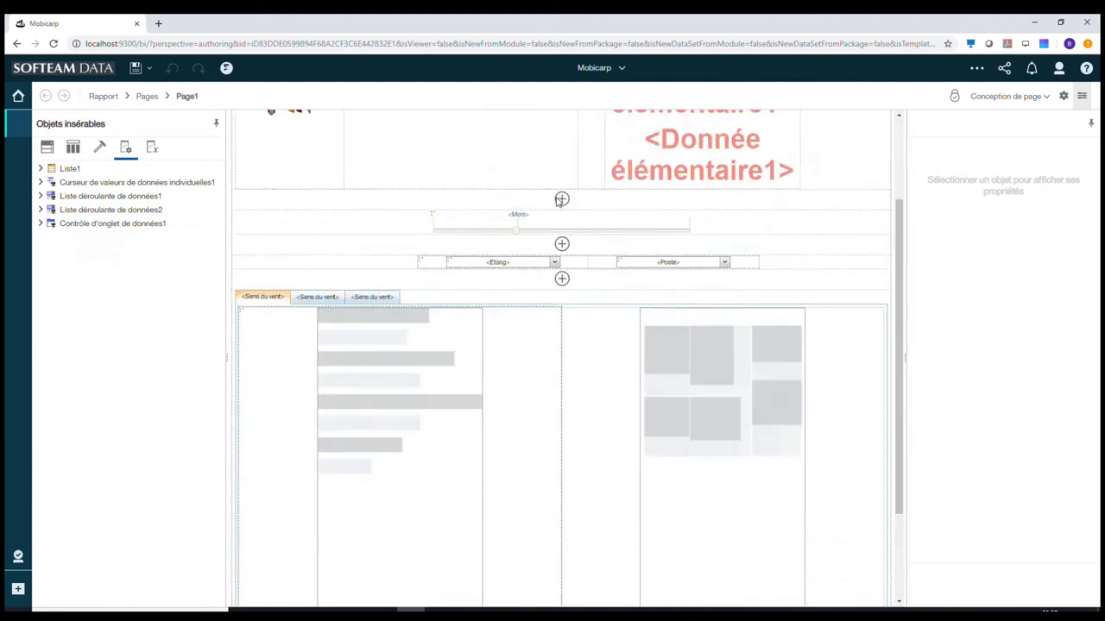
{"action": "scroll", "coordinate": [559, 199], "scroll_direction": "up", "scroll_amount": 3}
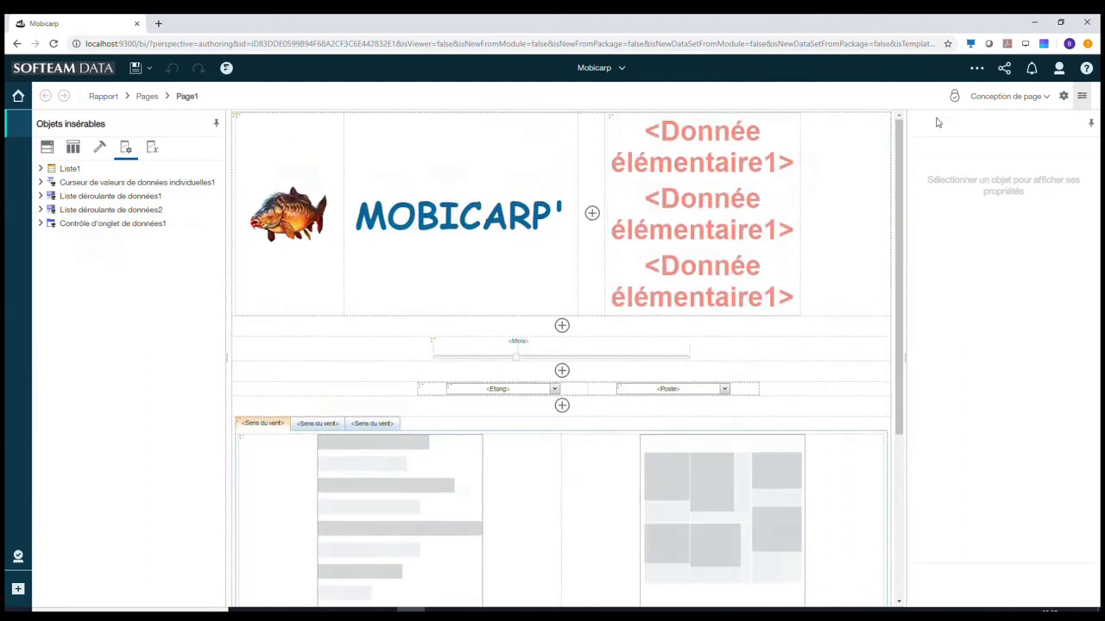
Show the Mobicarp report in page preview at the custom screen size 700x1039 (12313).
{"action": "left_click", "coordinate": [1014, 101]}
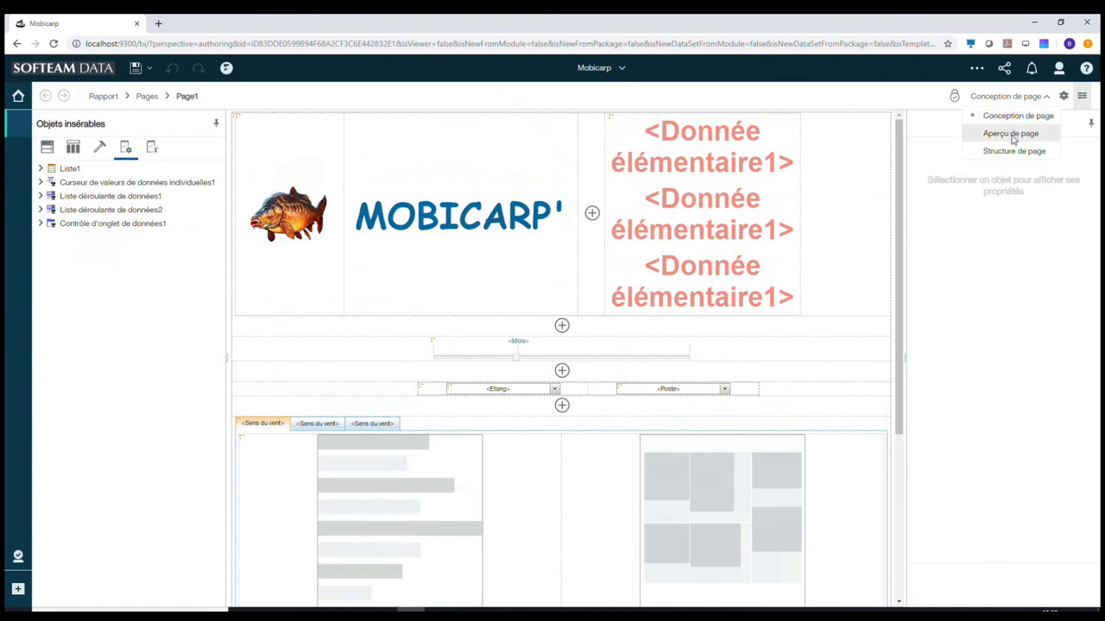
{"action": "left_click", "coordinate": [1011, 135]}
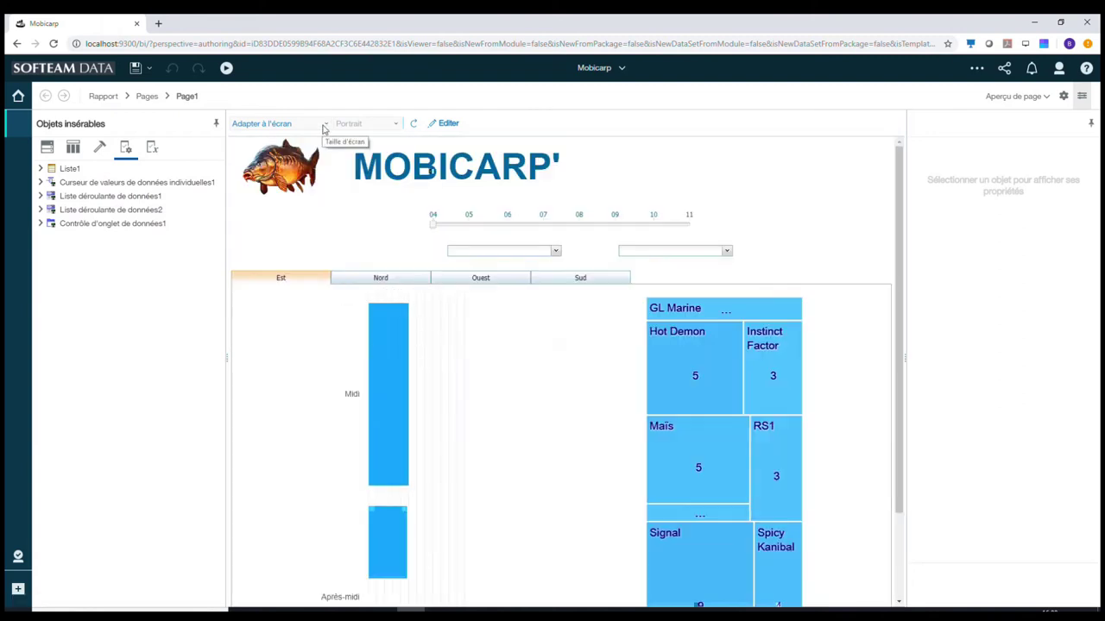
{"action": "left_click", "coordinate": [327, 125]}
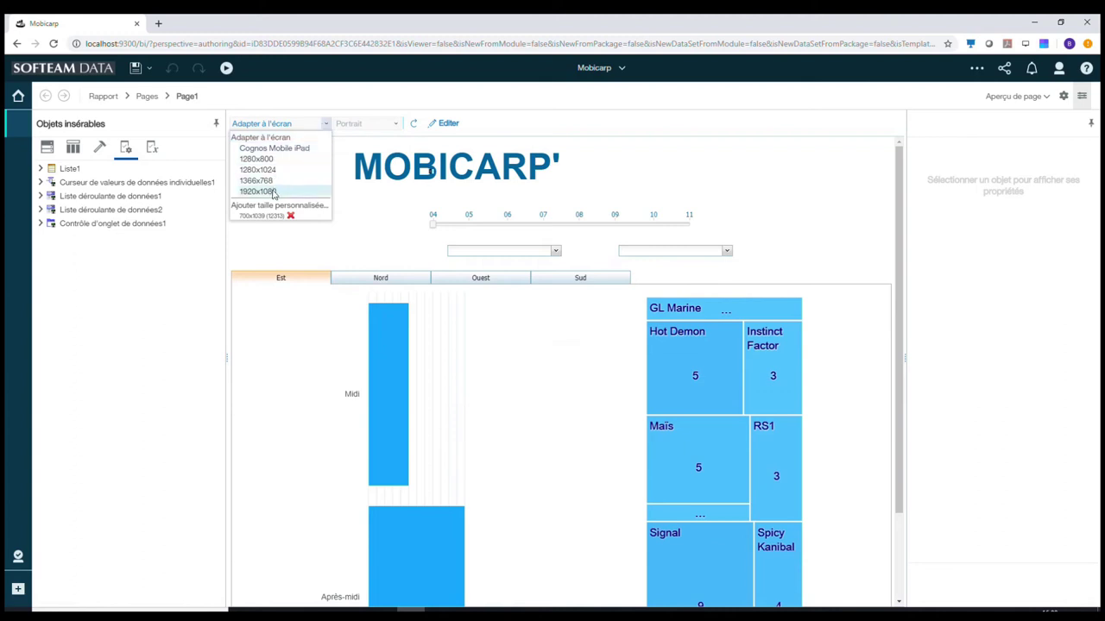
{"action": "left_click", "coordinate": [254, 217]}
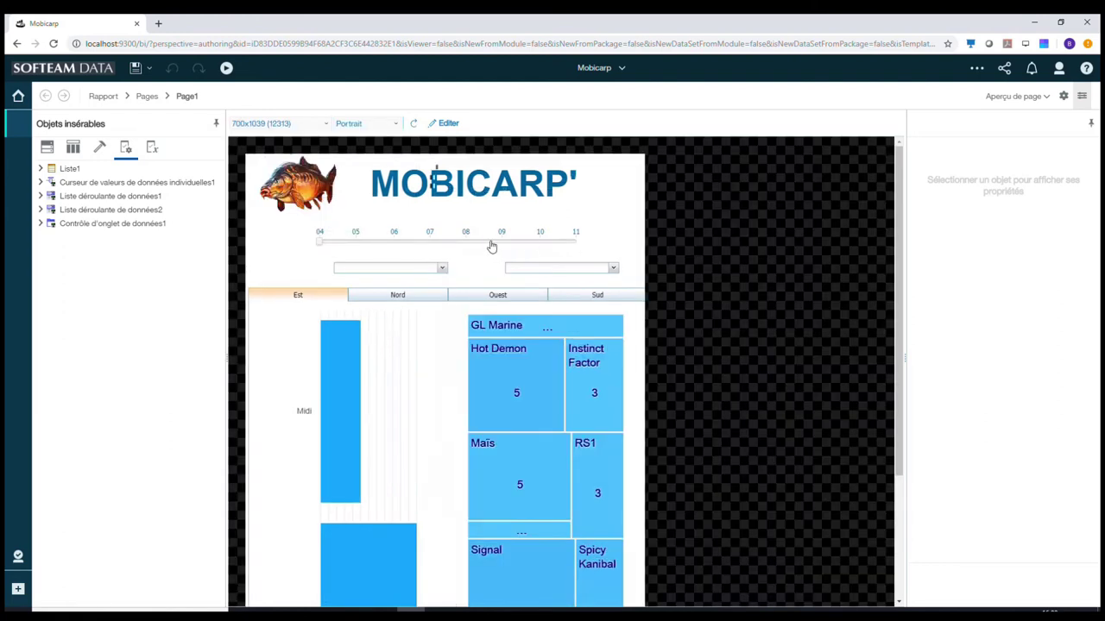
Test the preview's filters with month 05 and Les Landes, and reset them with the red X.
{"action": "scroll", "coordinate": [487, 247], "scroll_direction": "down", "scroll_amount": 2}
{"action": "scroll", "coordinate": [482, 247], "scroll_direction": "up", "scroll_amount": 3}
{"action": "left_click", "coordinate": [354, 243]}
{"action": "left_click", "coordinate": [398, 270]}
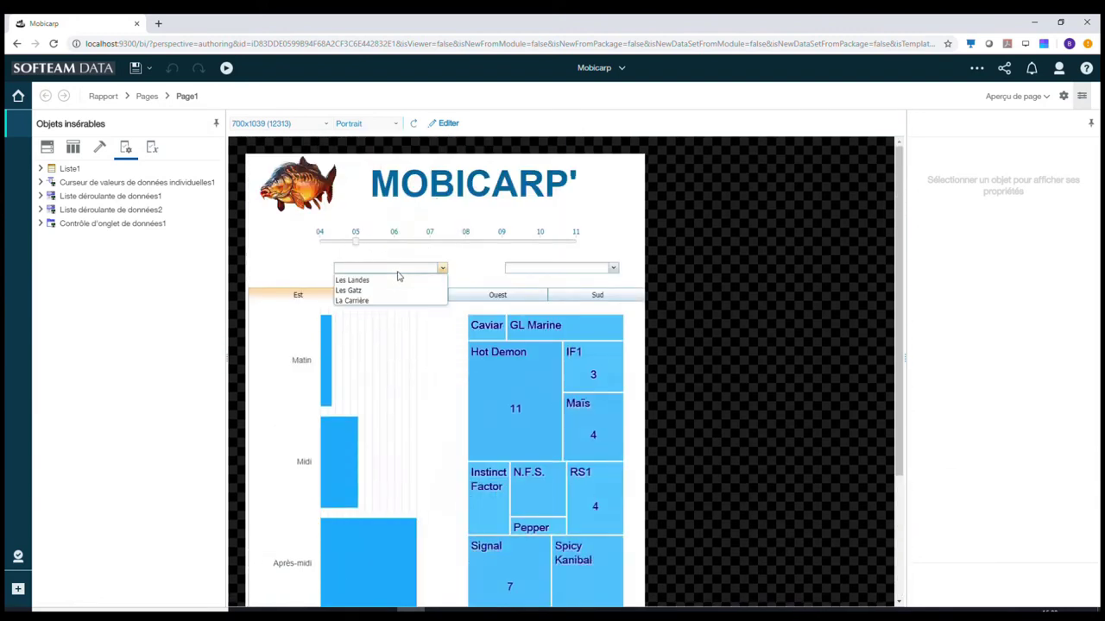
{"action": "left_click", "coordinate": [389, 287]}
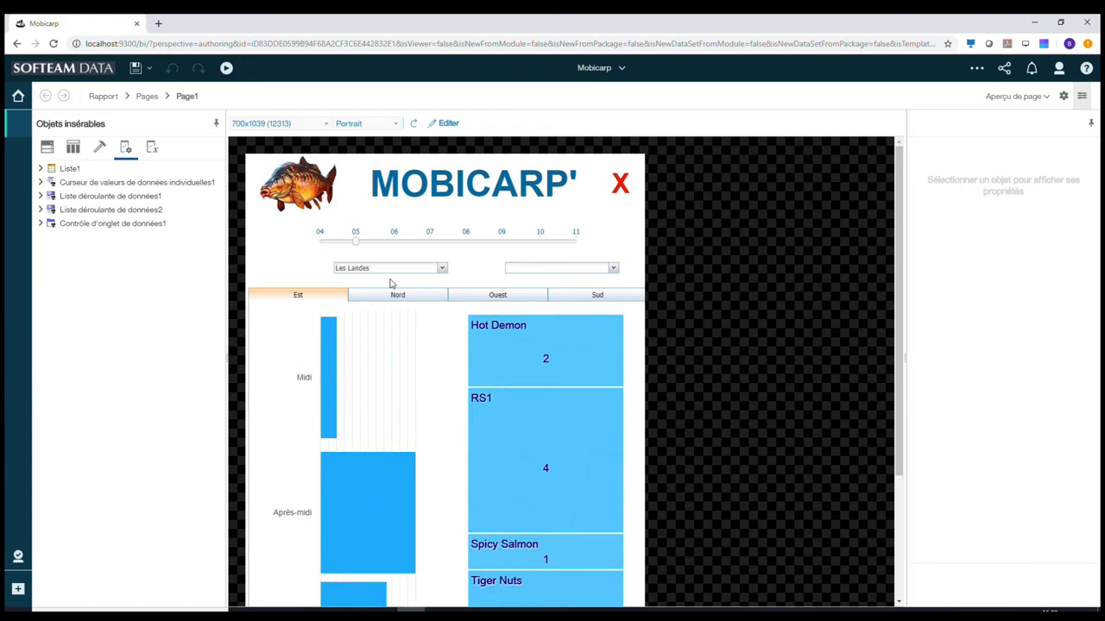
{"action": "left_click", "coordinate": [627, 193]}
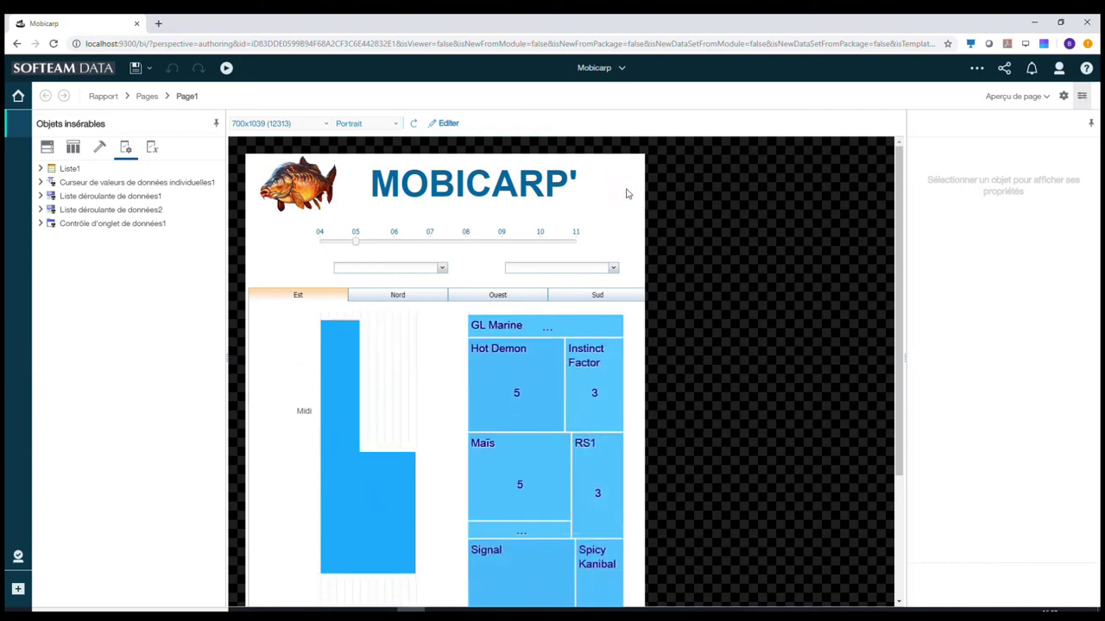
Switch to the Directeurs commerciaux dashboard, filter it by the second director in the list and the month Janvier, and view its run formats.
{"action": "left_click", "coordinate": [592, 73]}
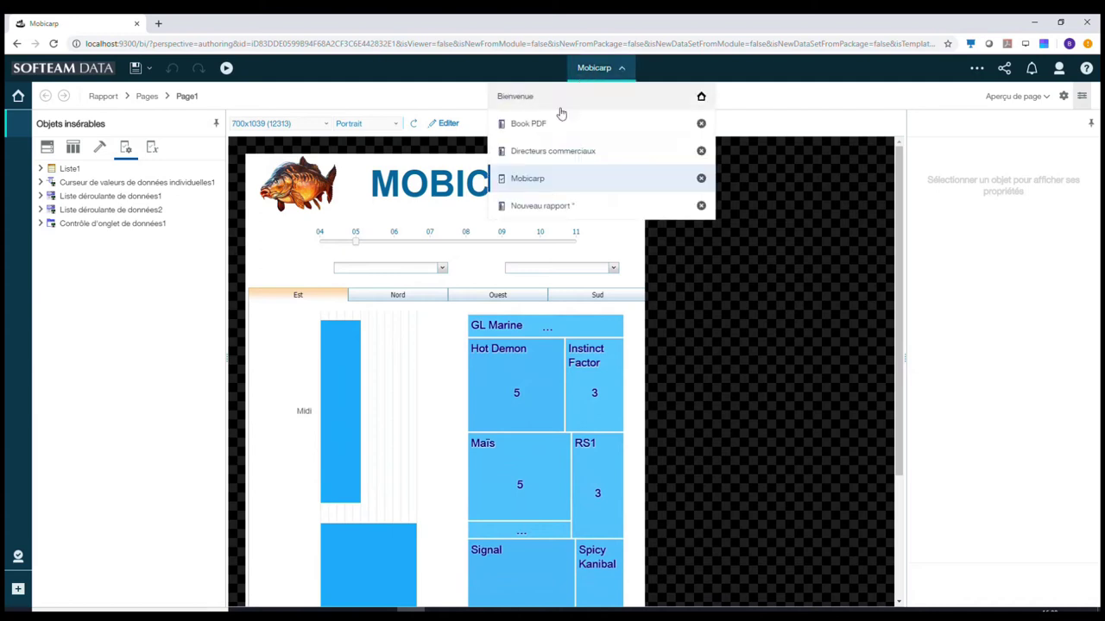
{"action": "left_click", "coordinate": [559, 152]}
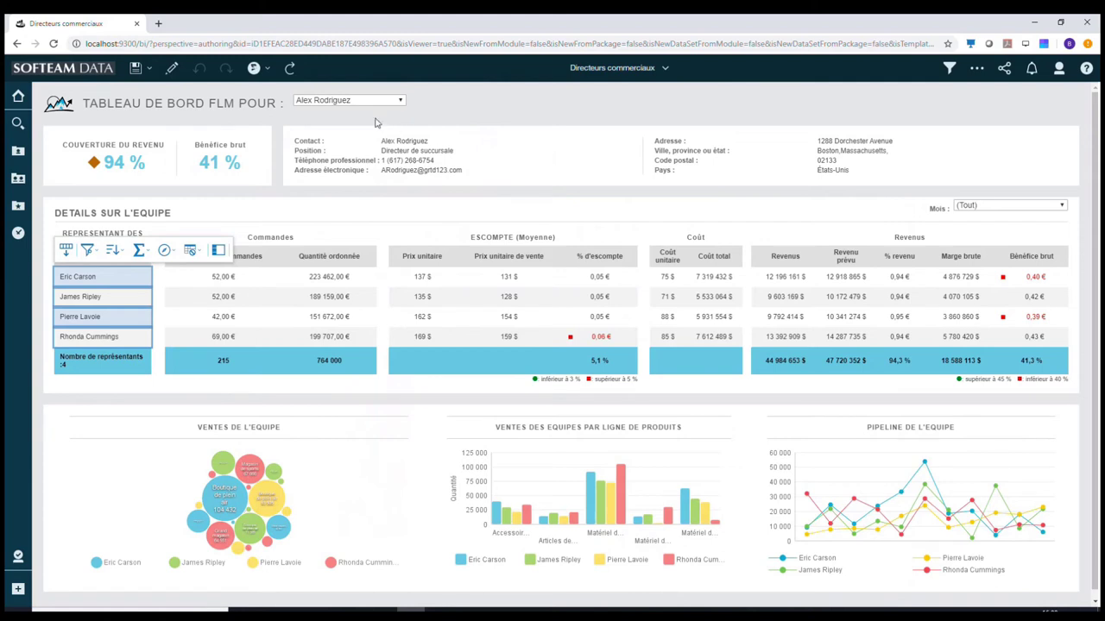
{"action": "left_click", "coordinate": [321, 103]}
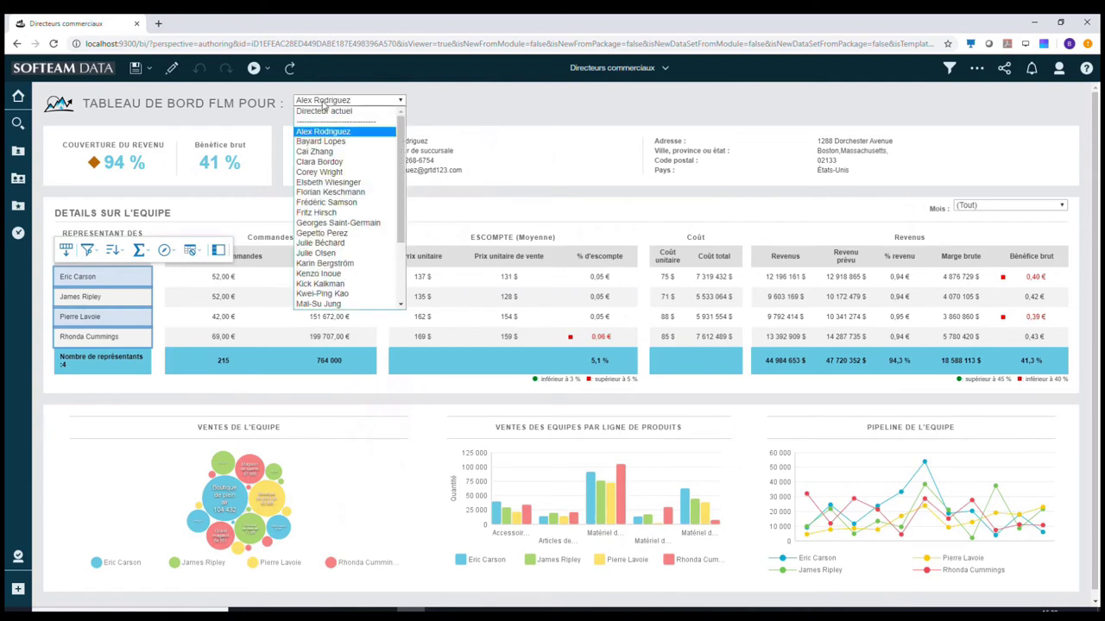
{"action": "left_click", "coordinate": [327, 141]}
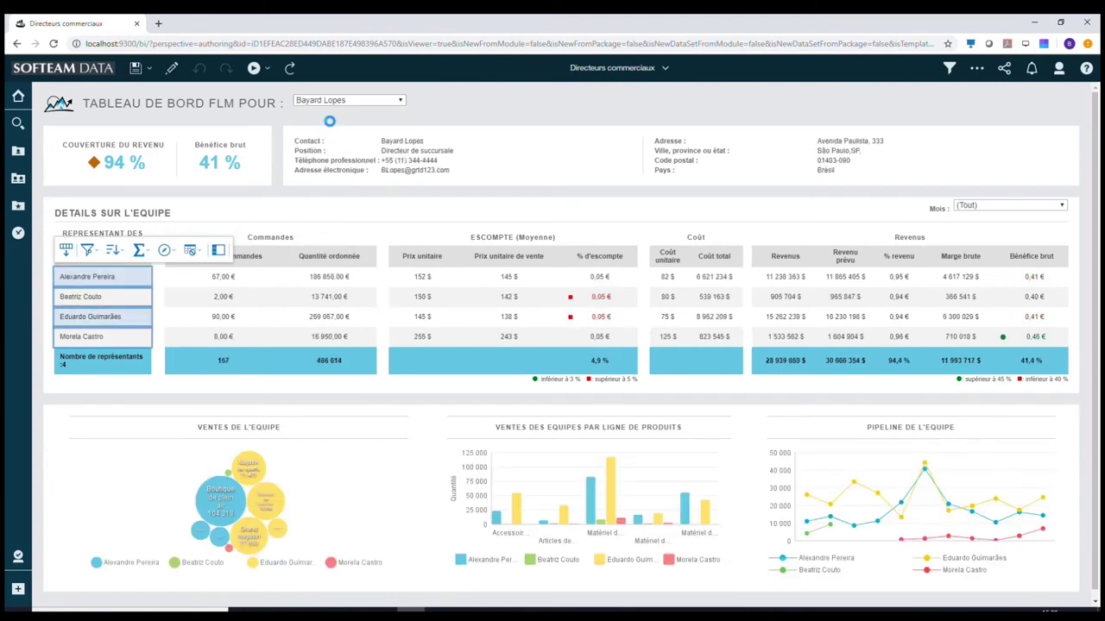
{"action": "left_click", "coordinate": [1002, 206]}
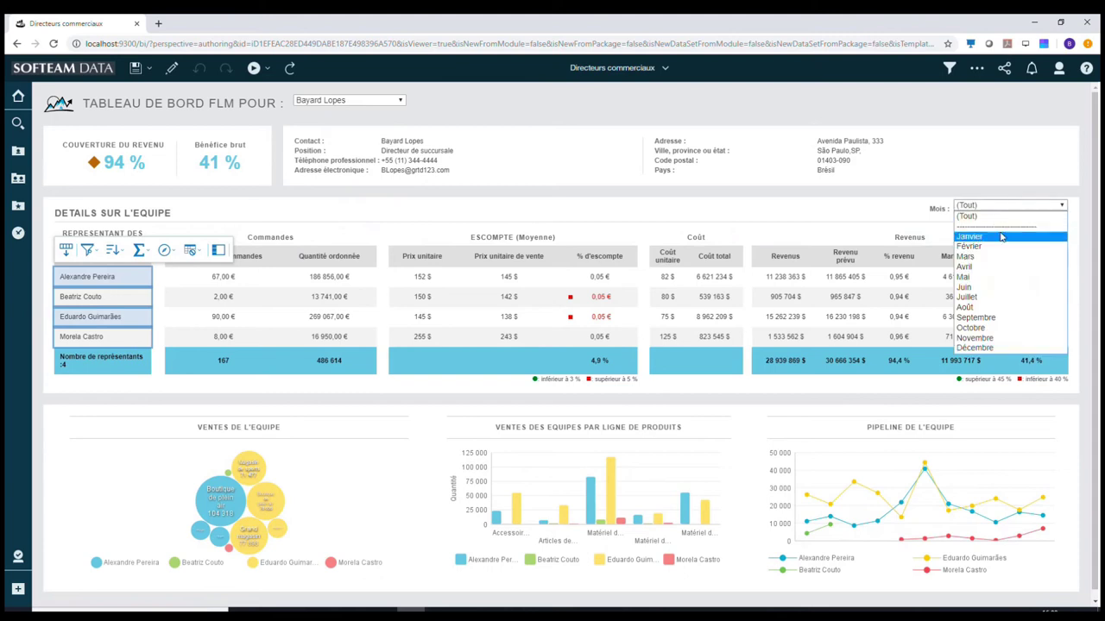
{"action": "left_click", "coordinate": [1000, 233]}
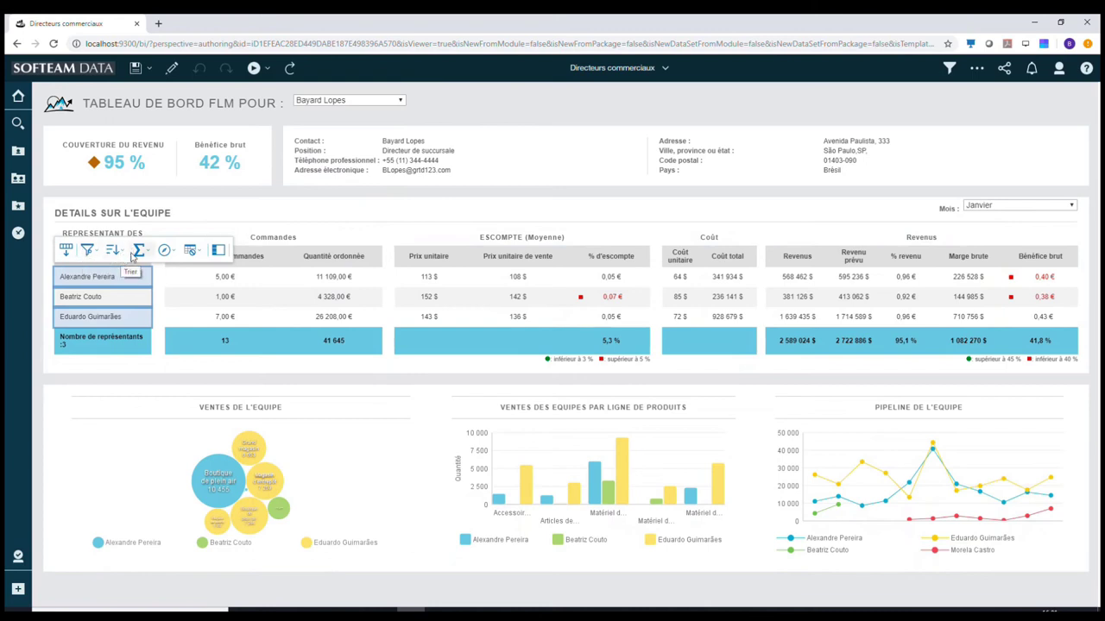
{"action": "left_click", "coordinate": [269, 69]}
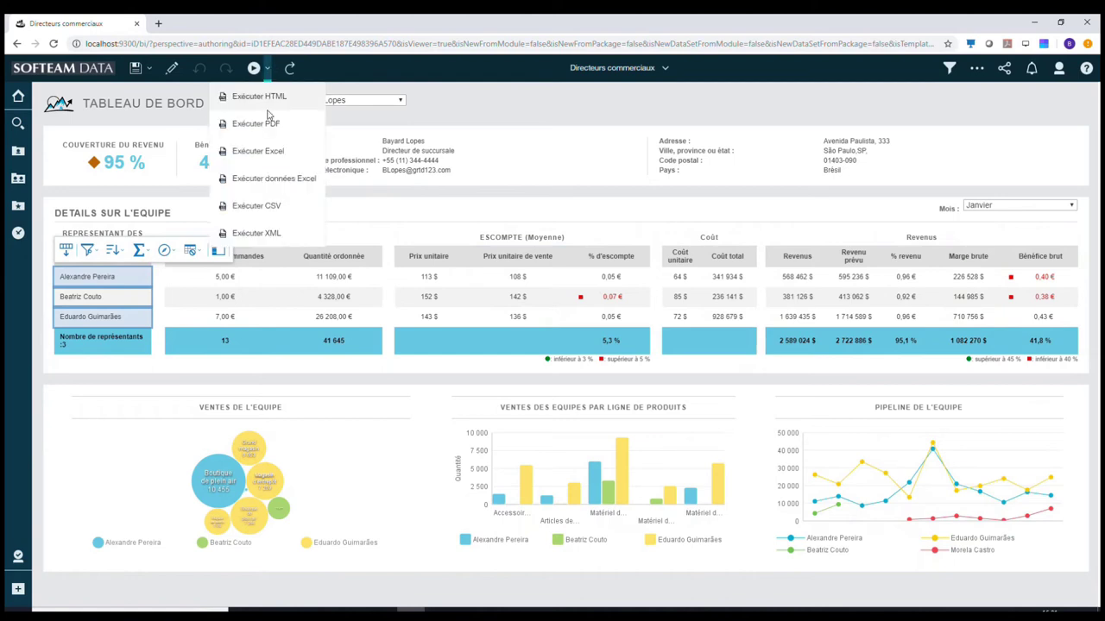
Switch to the unsaved Nouveau rapport and choose the DEMO folder in Contenu de l'équipe as its save destination.
{"action": "left_click", "coordinate": [613, 67]}
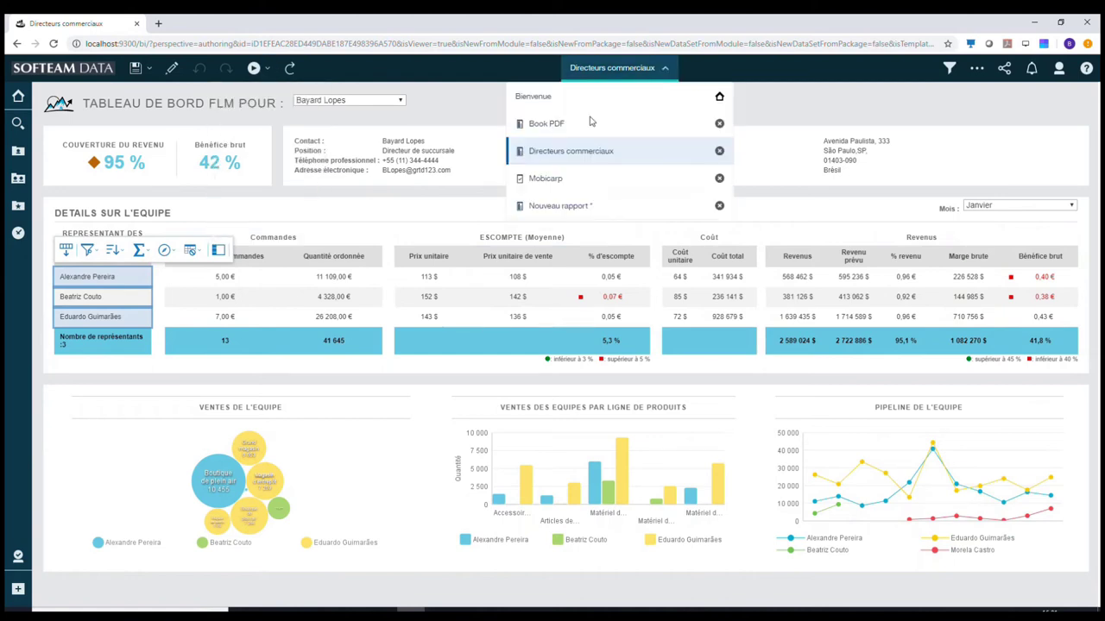
{"action": "left_click", "coordinate": [581, 209]}
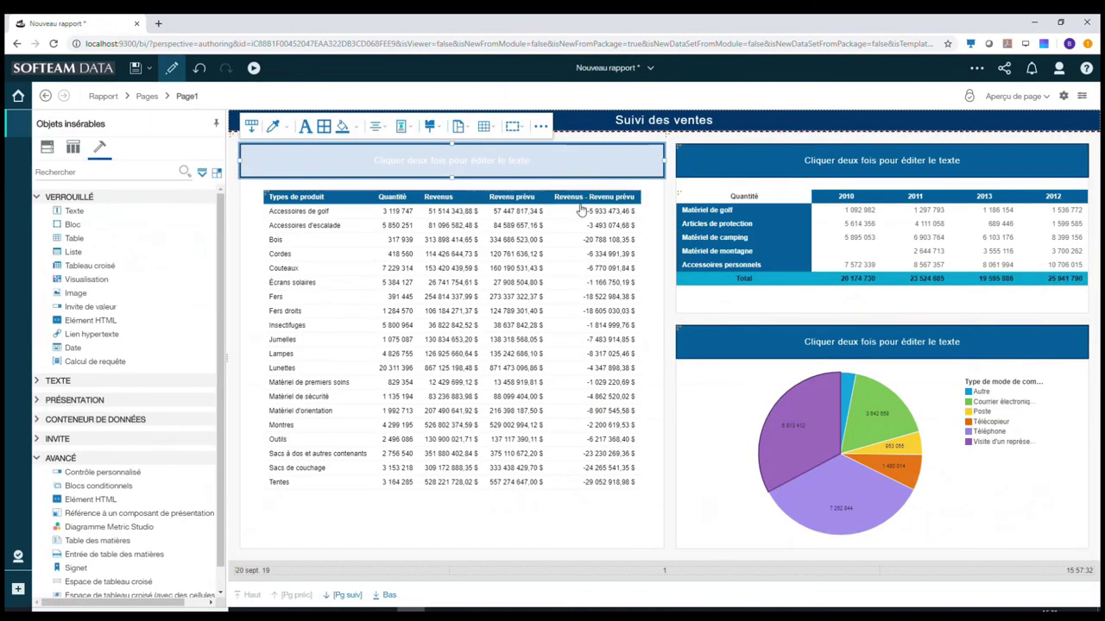
{"action": "left_click", "coordinate": [149, 69]}
{"action": "left_click", "coordinate": [142, 95]}
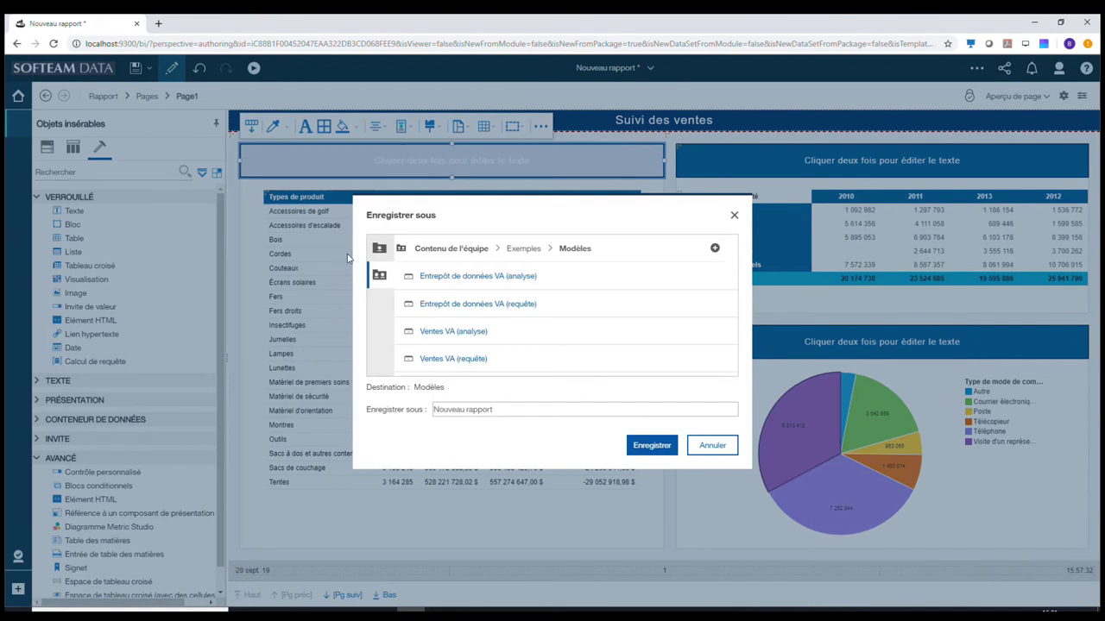
{"action": "left_click", "coordinate": [379, 249]}
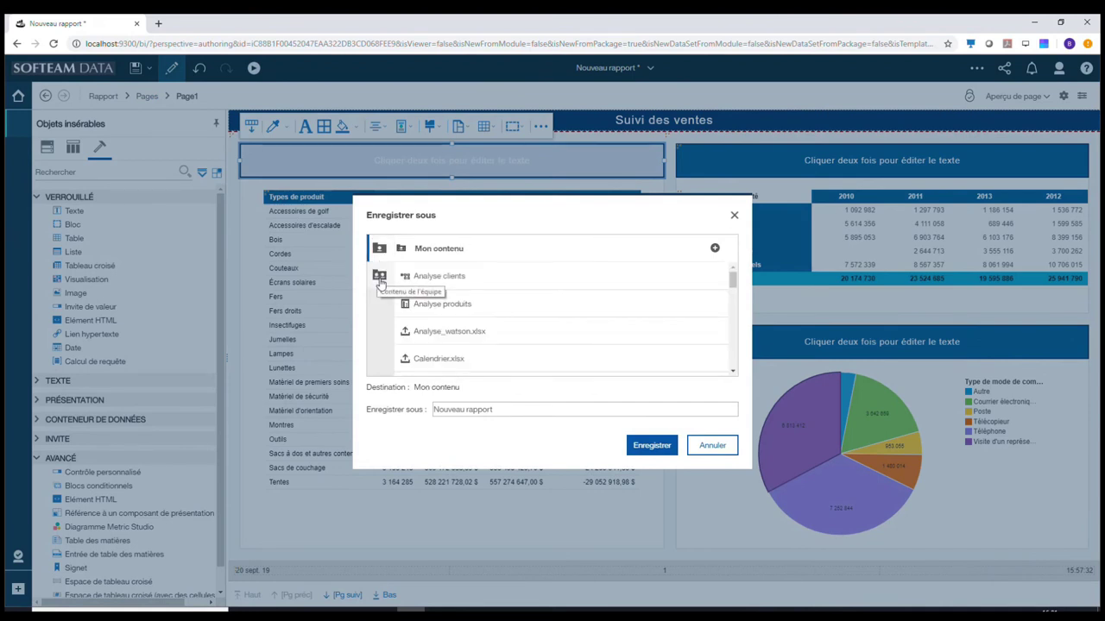
{"action": "left_click", "coordinate": [379, 276]}
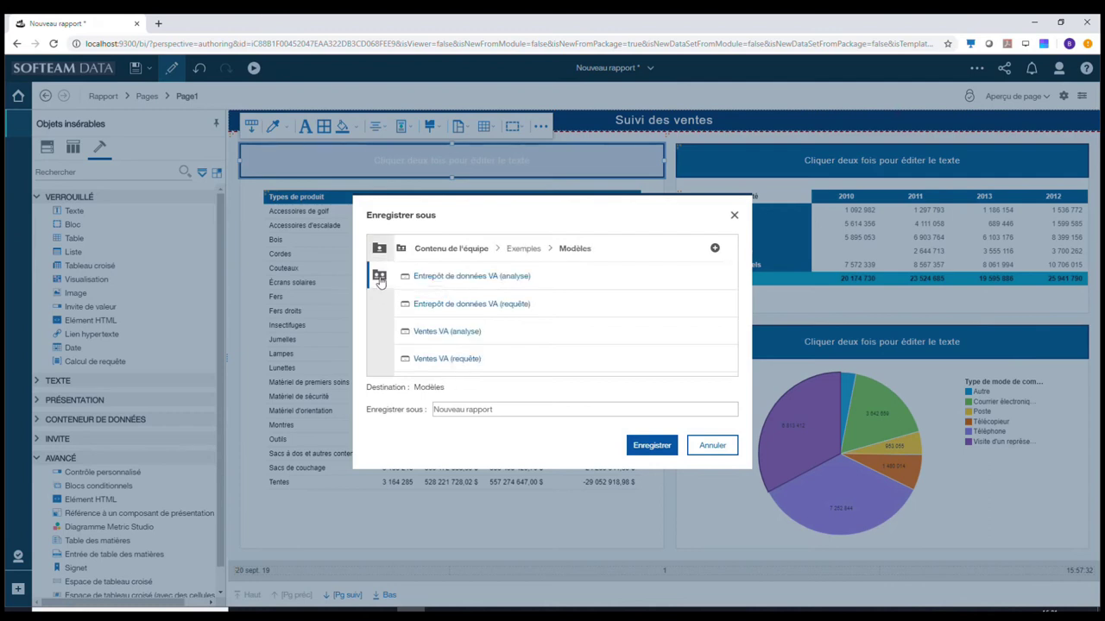
{"action": "left_click", "coordinate": [464, 250]}
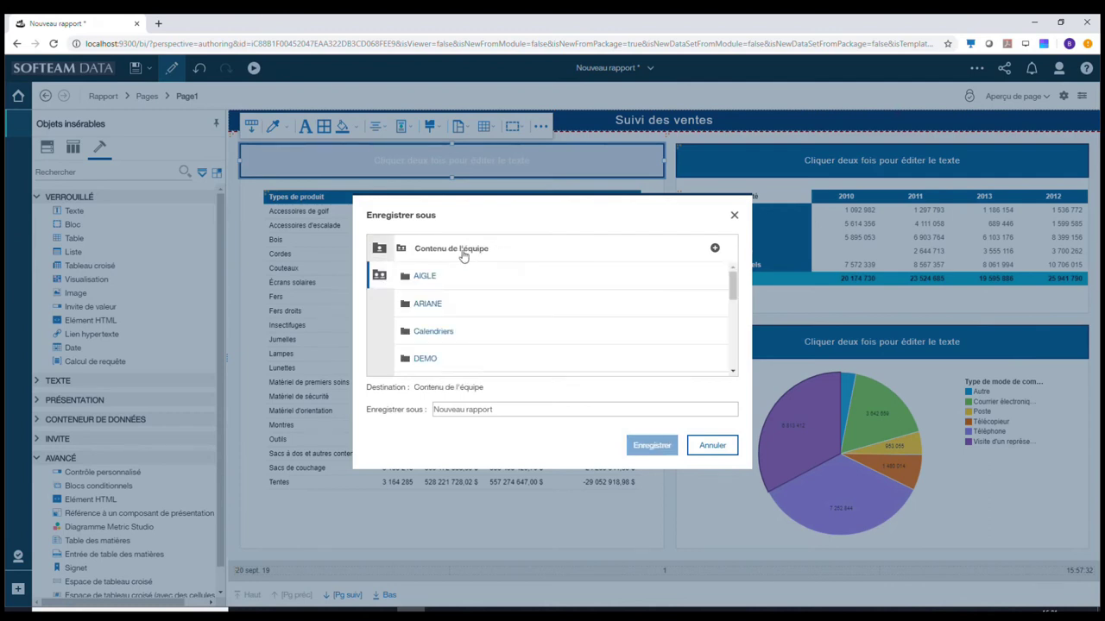
{"action": "scroll", "coordinate": [446, 281], "scroll_direction": "down", "scroll_amount": 1}
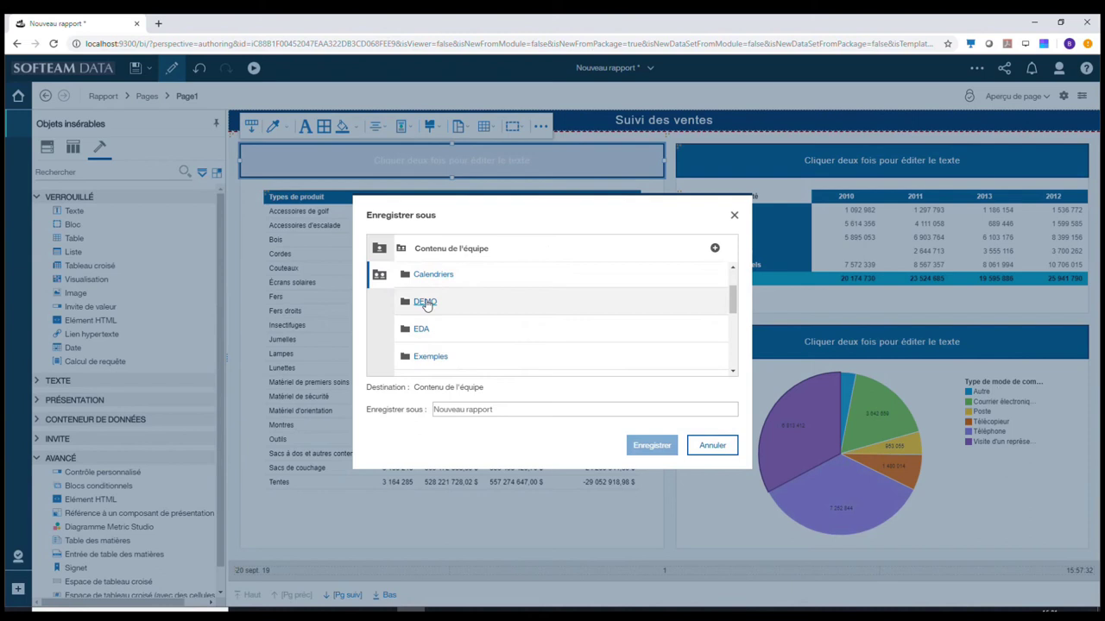
{"action": "left_click", "coordinate": [426, 304]}
Save the report under the name Nouveau rapport TEST.
{"action": "double_click", "coordinate": [520, 409]}
{"action": "left_click", "coordinate": [519, 409]}
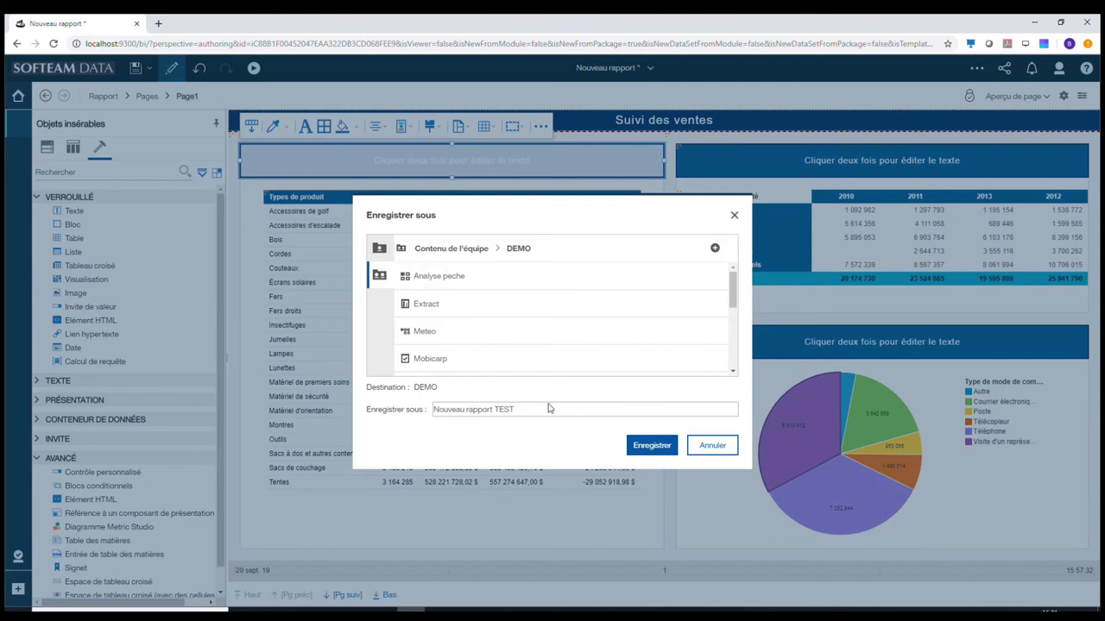
{"action": "left_click", "coordinate": [658, 453]}
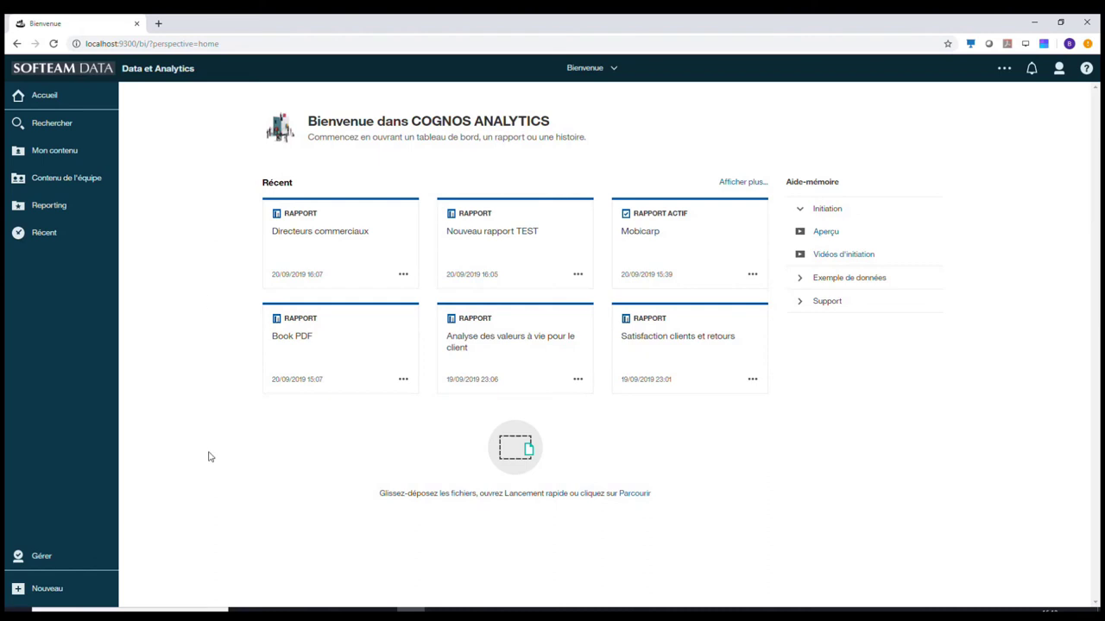
Open the saved Nouveau rapport TEST from the recent items and examine its list column tools and run formats.
{"action": "left_click", "coordinate": [534, 237]}
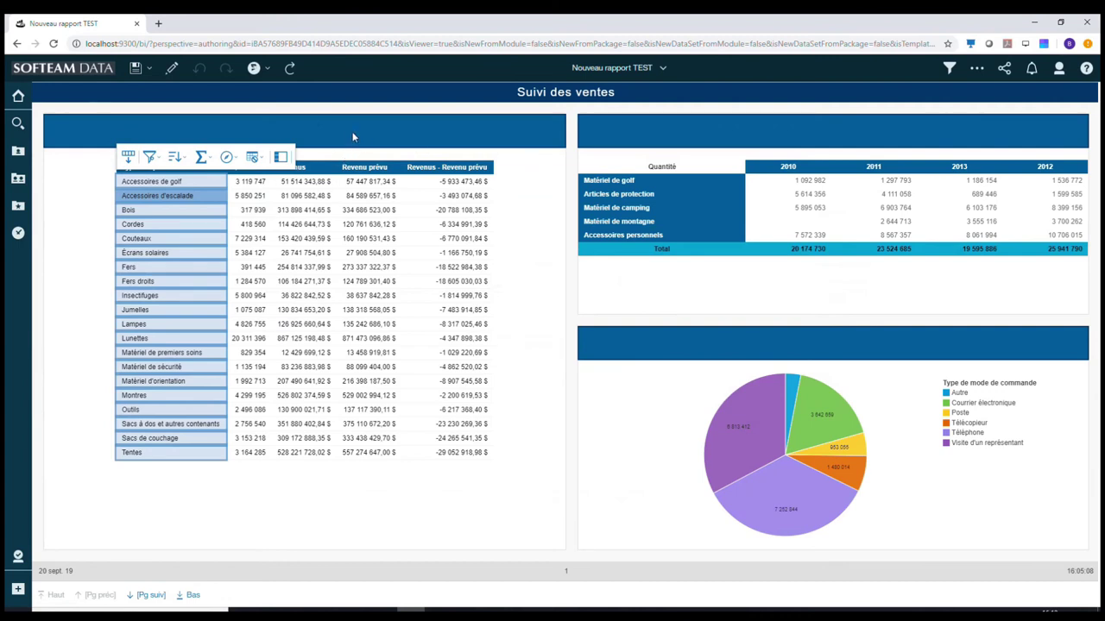
{"action": "left_click", "coordinate": [139, 184]}
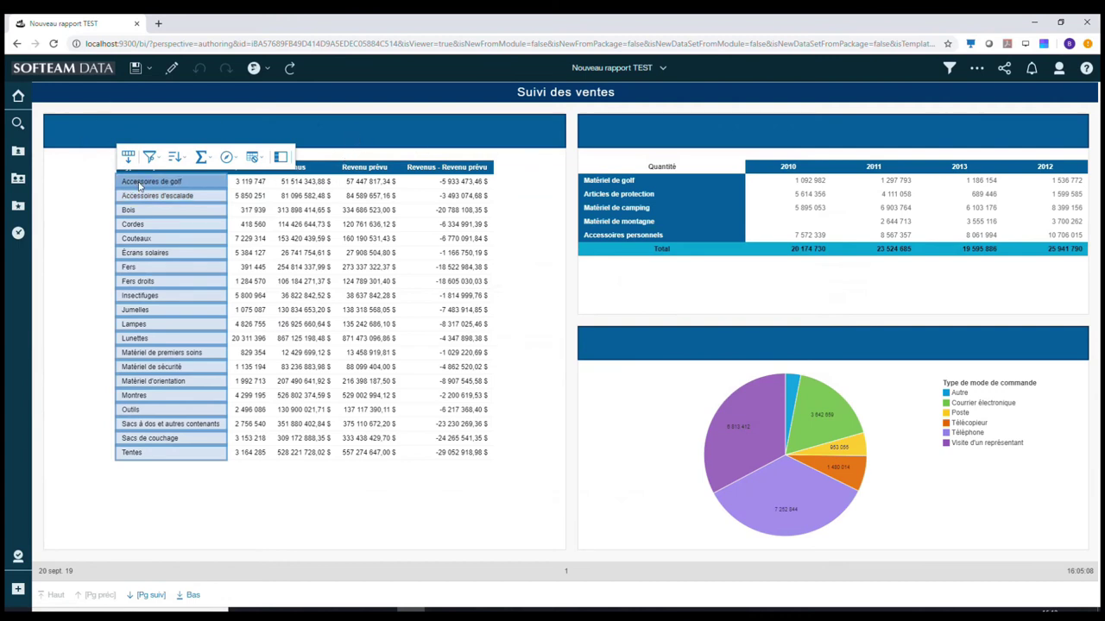
{"action": "left_click", "coordinate": [359, 167]}
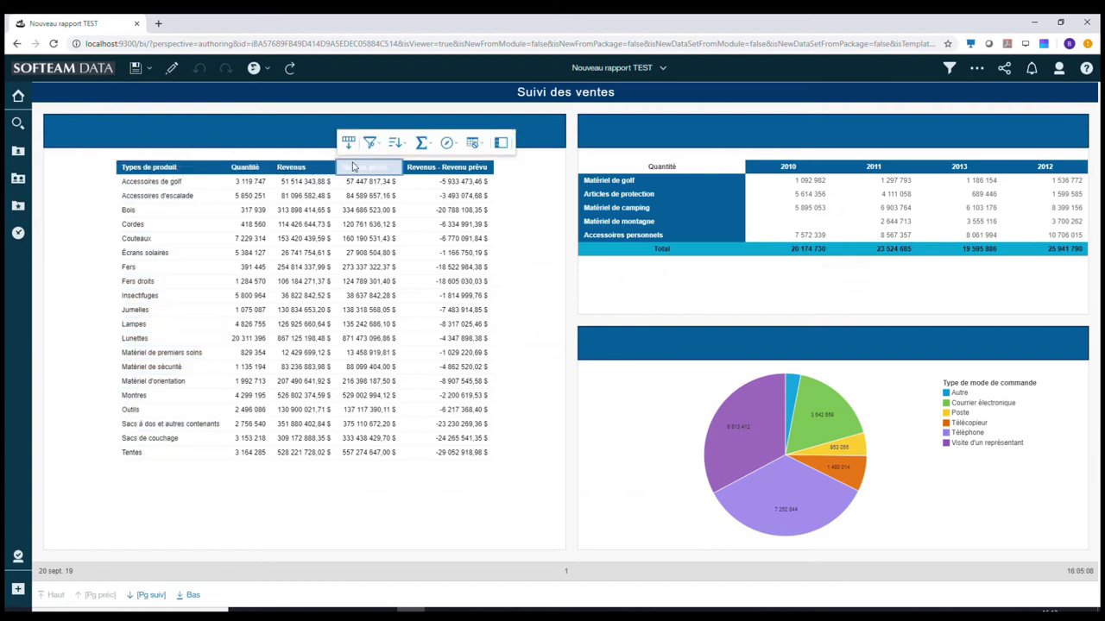
{"action": "left_click", "coordinate": [440, 167], "text": "ctrl"}
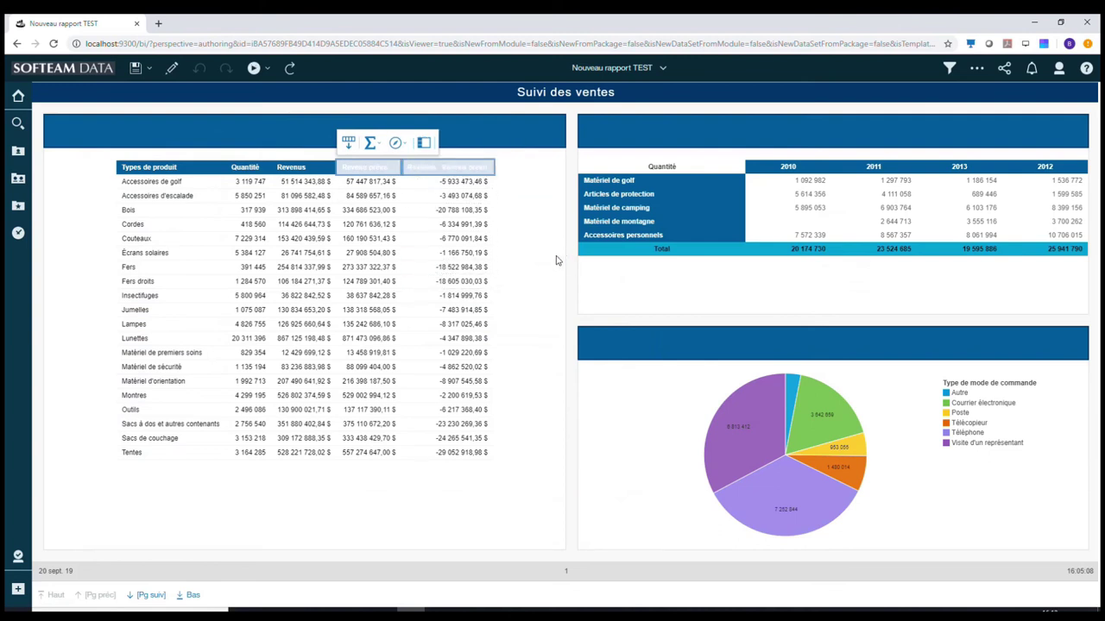
{"action": "left_click", "coordinate": [267, 69]}
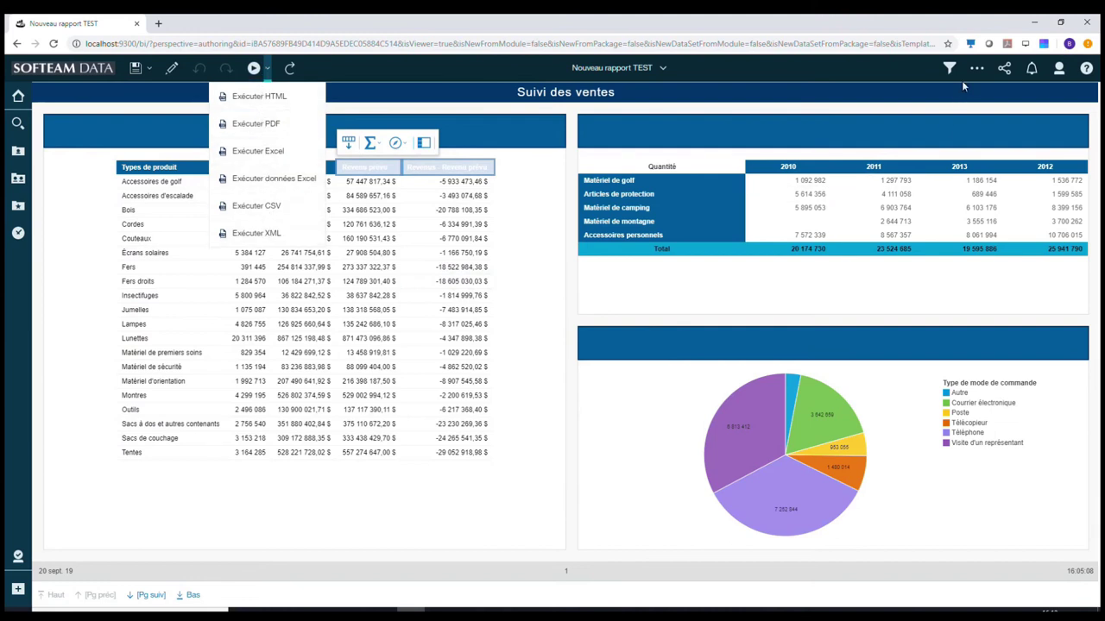
Set up a subscription to the report for Mondays only, in the HTML, PDF and Excel formats.
{"action": "left_click", "coordinate": [976, 69]}
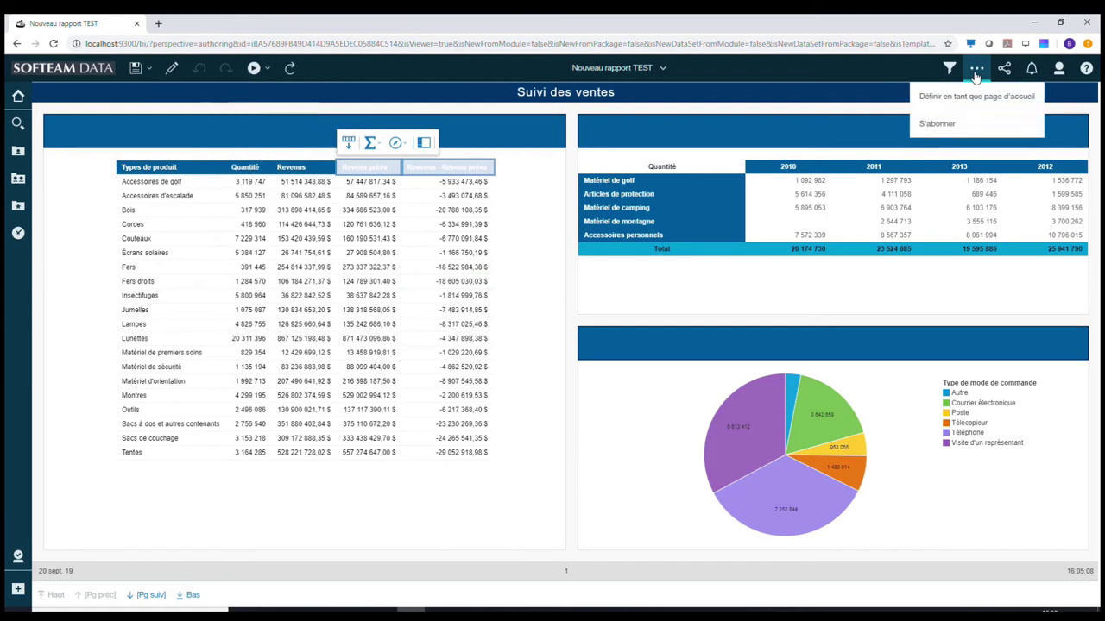
{"action": "left_click", "coordinate": [934, 124]}
{"action": "left_click", "coordinate": [983, 158]}
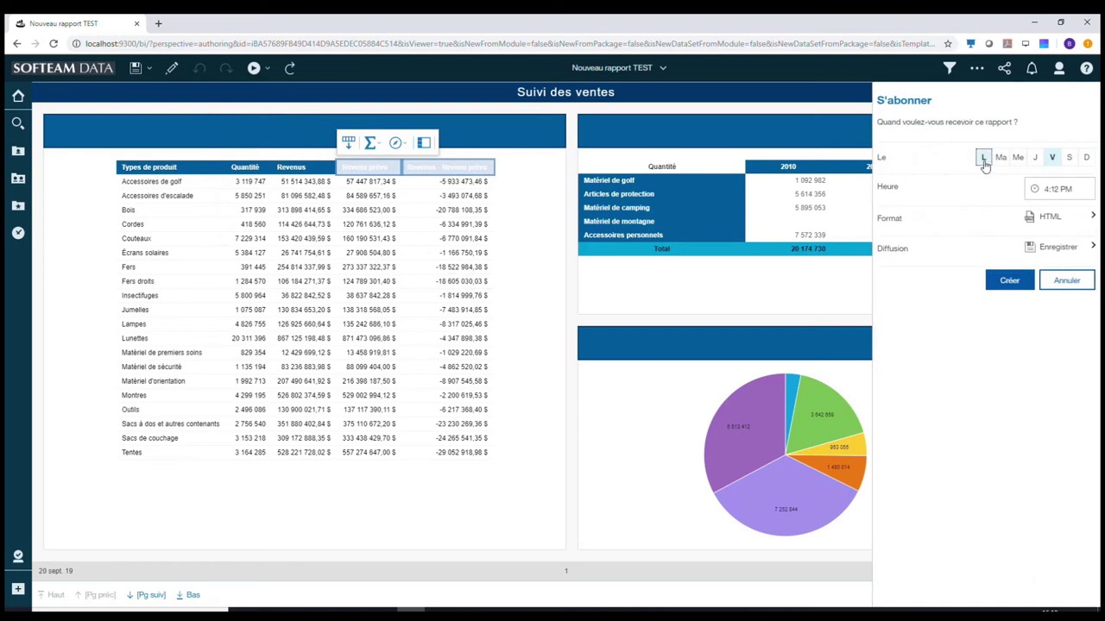
{"action": "left_click", "coordinate": [1052, 158]}
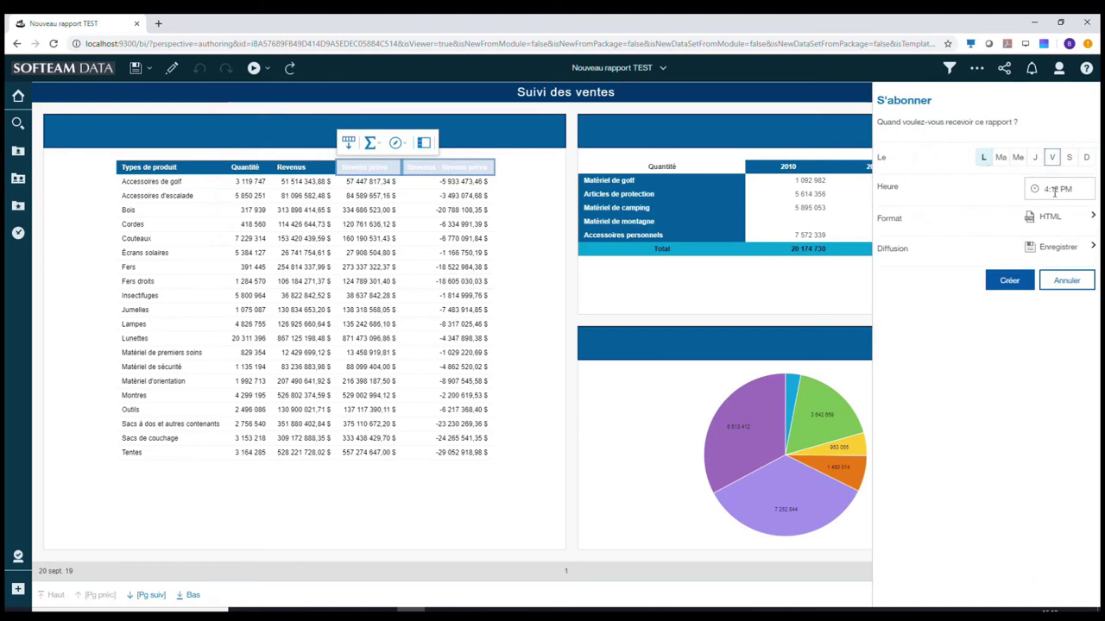
{"action": "left_click", "coordinate": [1045, 218]}
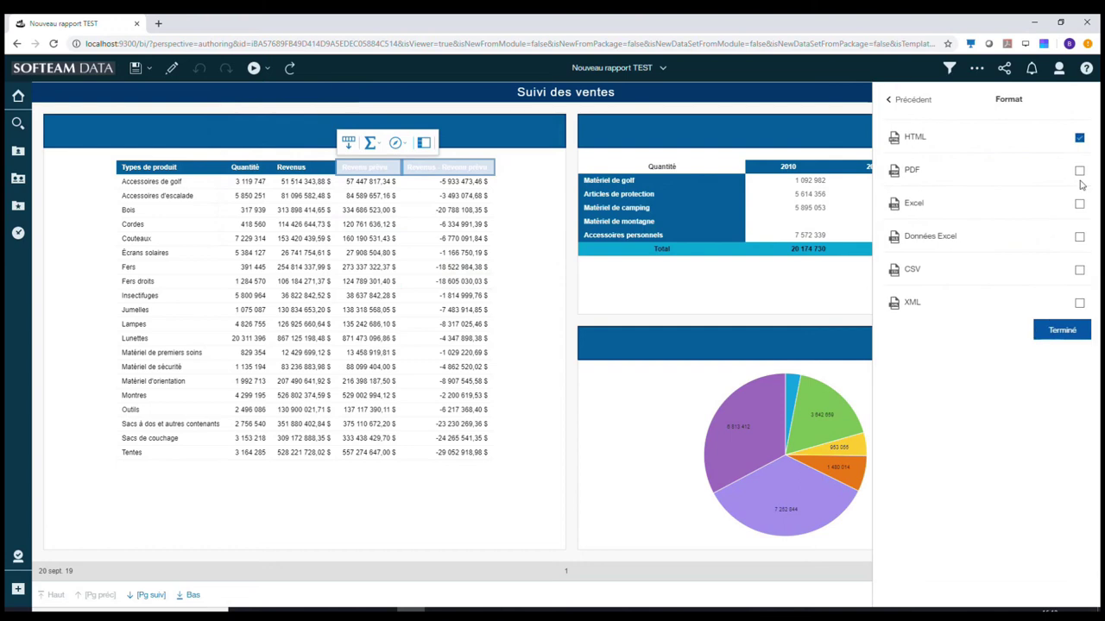
{"action": "left_click", "coordinate": [1079, 171]}
{"action": "left_click", "coordinate": [1079, 205]}
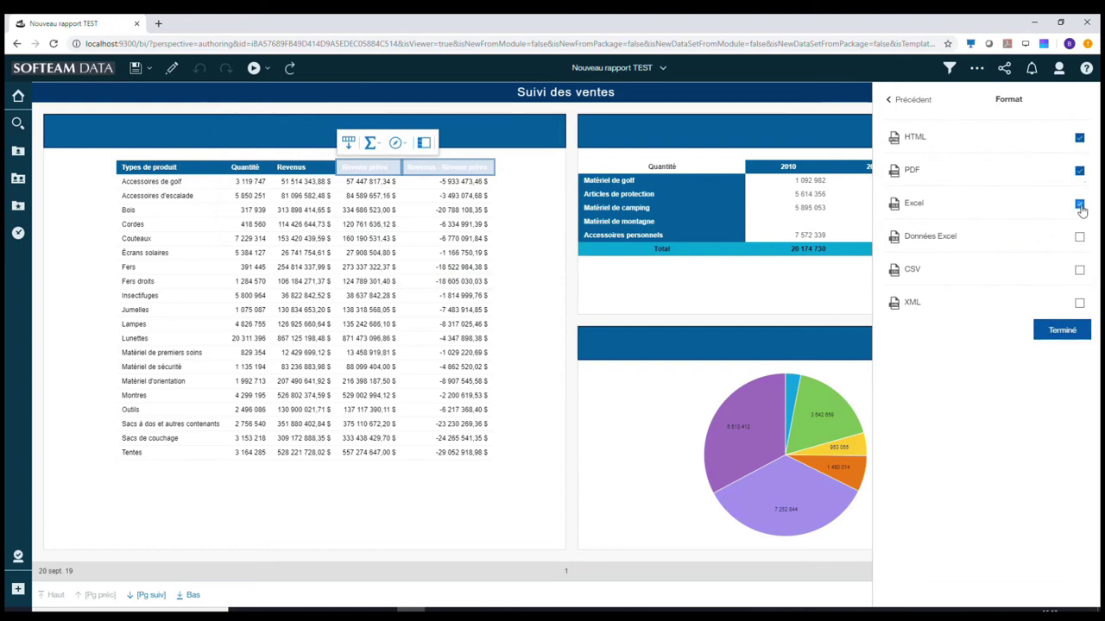
{"action": "left_click", "coordinate": [1069, 332]}
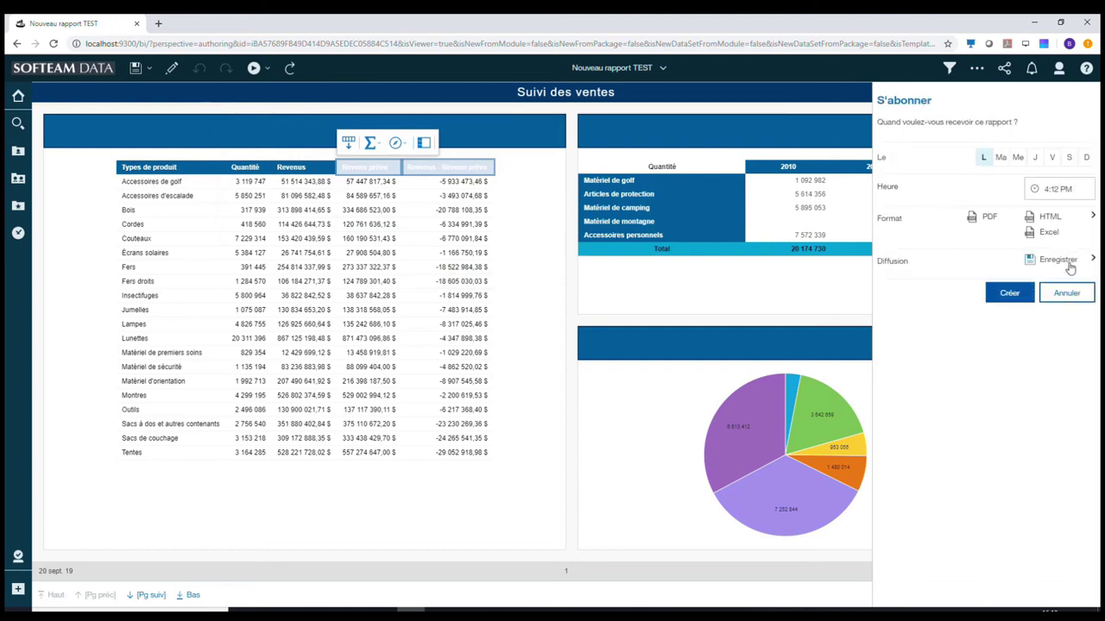
Add e-mail delivery with the report attached and a link to the subscription, and close it without creating it.
{"action": "left_click", "coordinate": [1070, 268]}
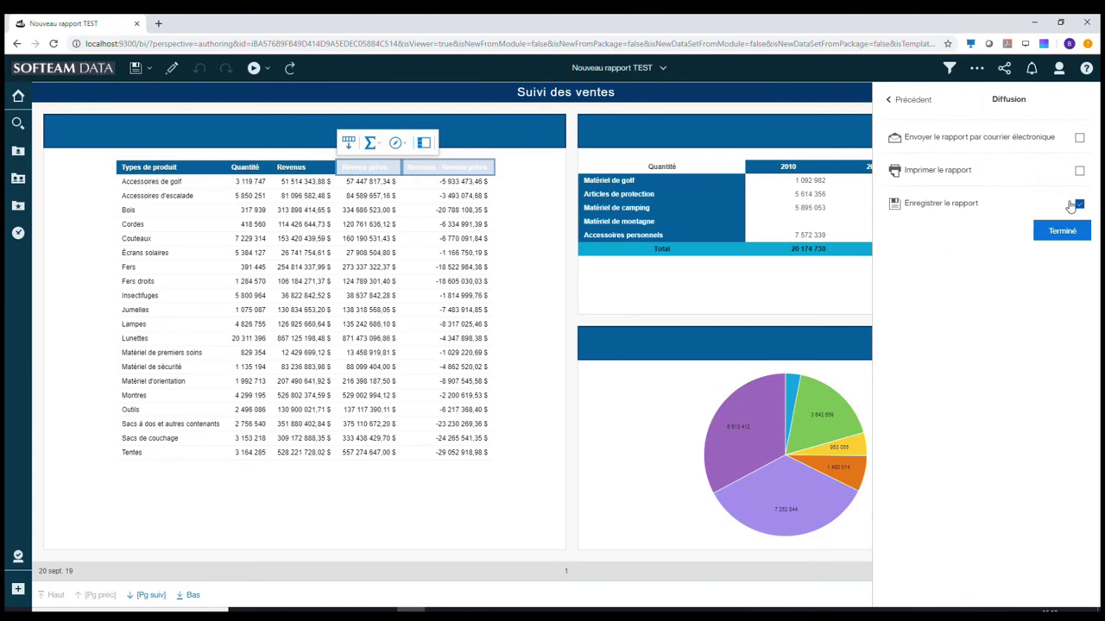
{"action": "left_click", "coordinate": [1079, 137]}
{"action": "left_click", "coordinate": [1078, 165]}
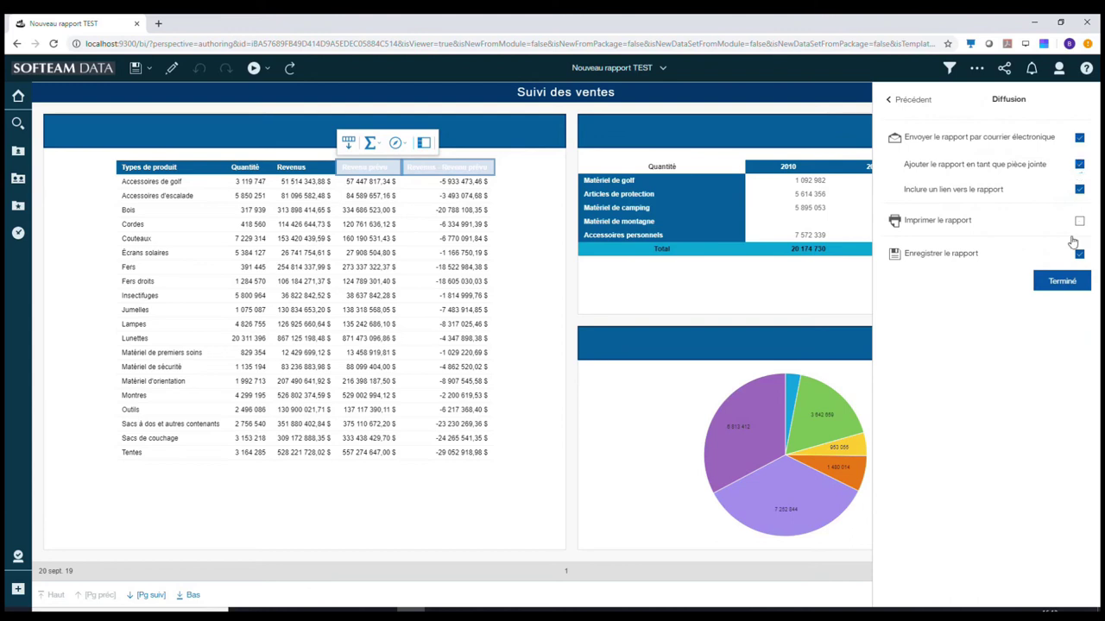
{"action": "left_click", "coordinate": [1062, 282]}
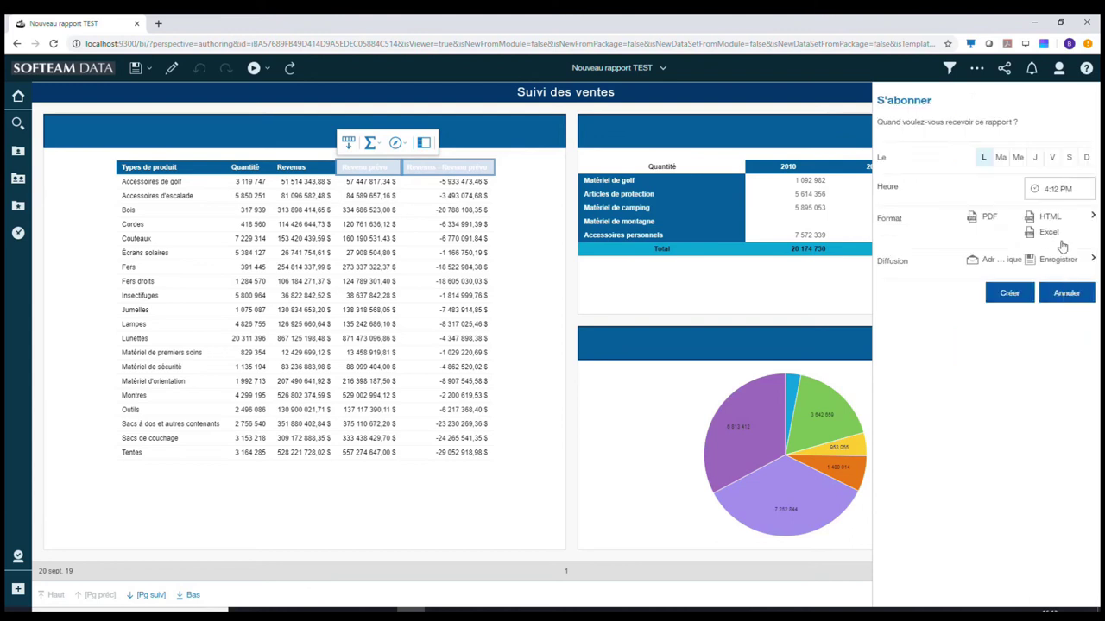
{"action": "left_click", "coordinate": [894, 78]}
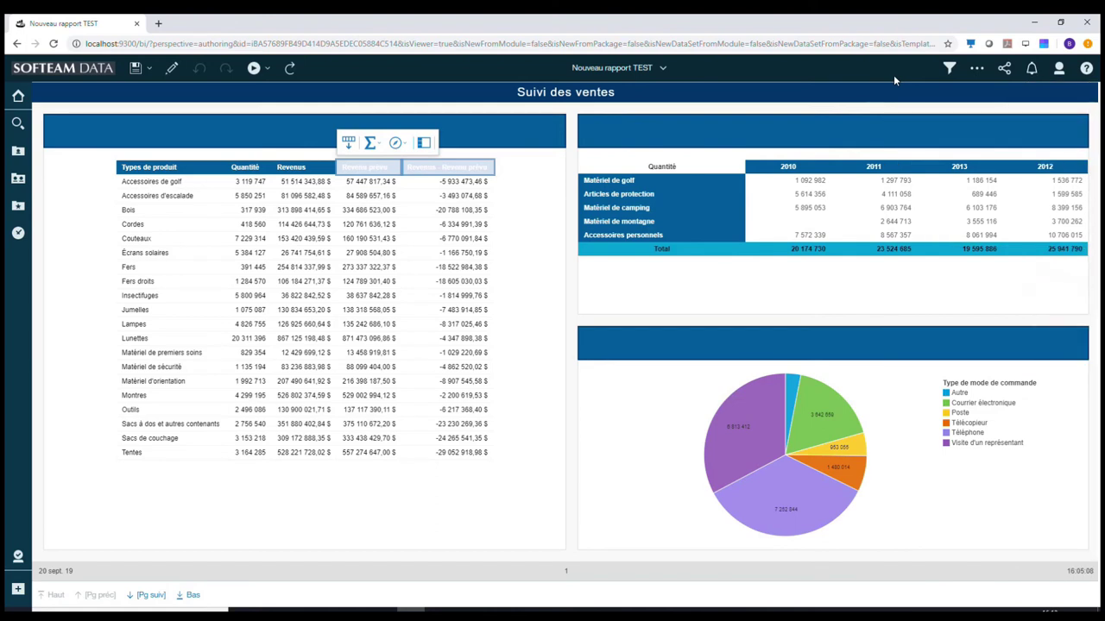
Examine the report's share link and iframe embed code, and return to the Bienvenue page.
{"action": "left_click", "coordinate": [1004, 69]}
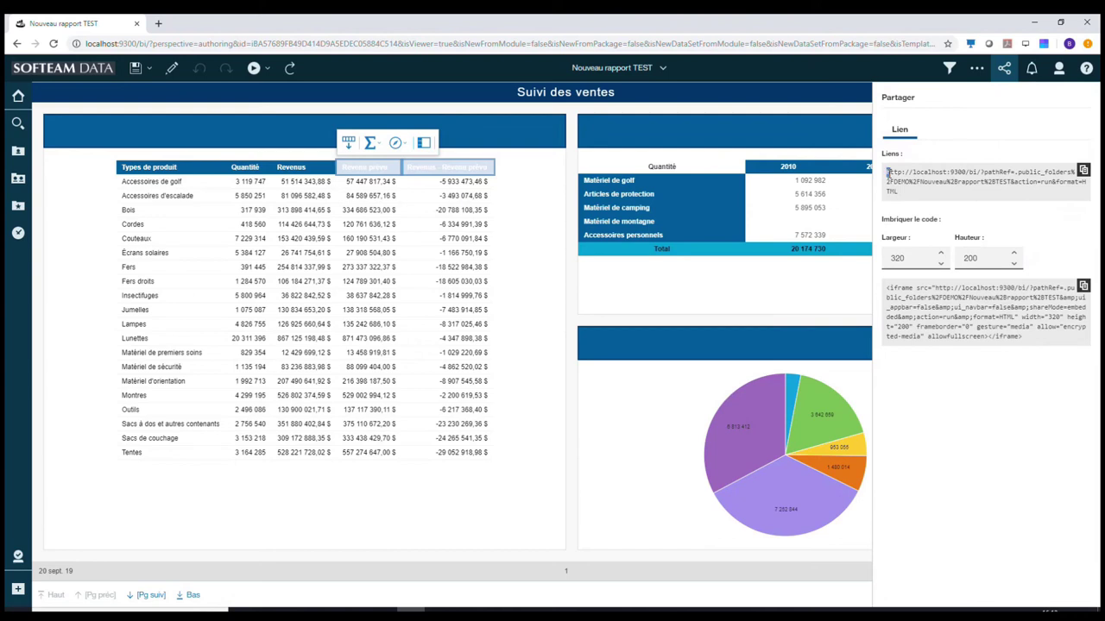
{"action": "left_click_drag", "start_coordinate": [901, 172], "coordinate": [915, 194]}
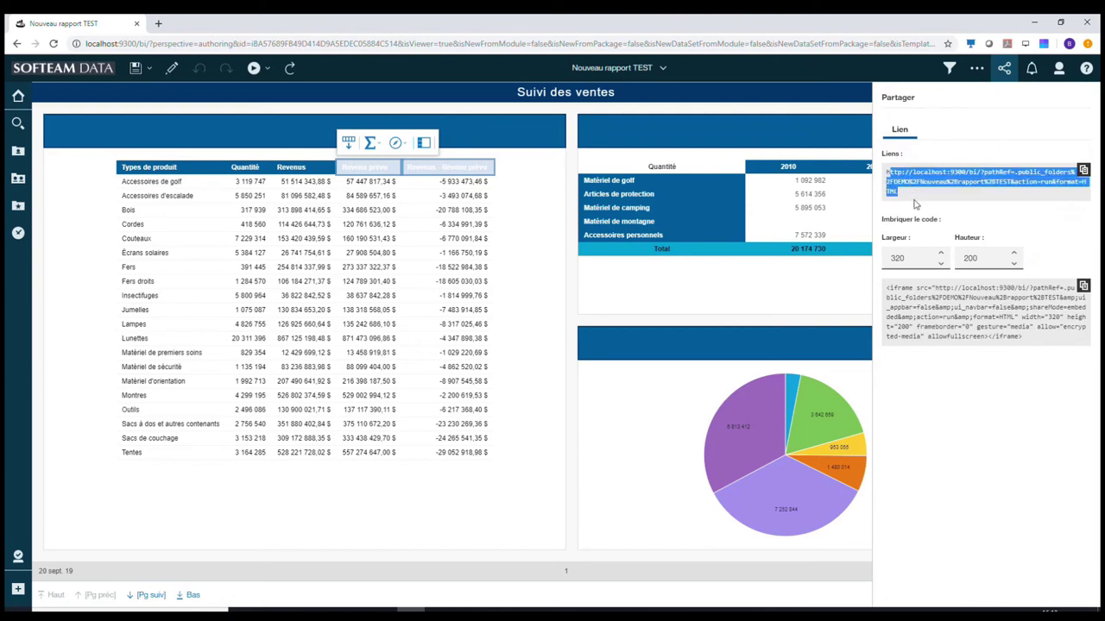
{"action": "left_click", "coordinate": [904, 297]}
{"action": "left_click_drag", "start_coordinate": [889, 289], "coordinate": [1030, 343]}
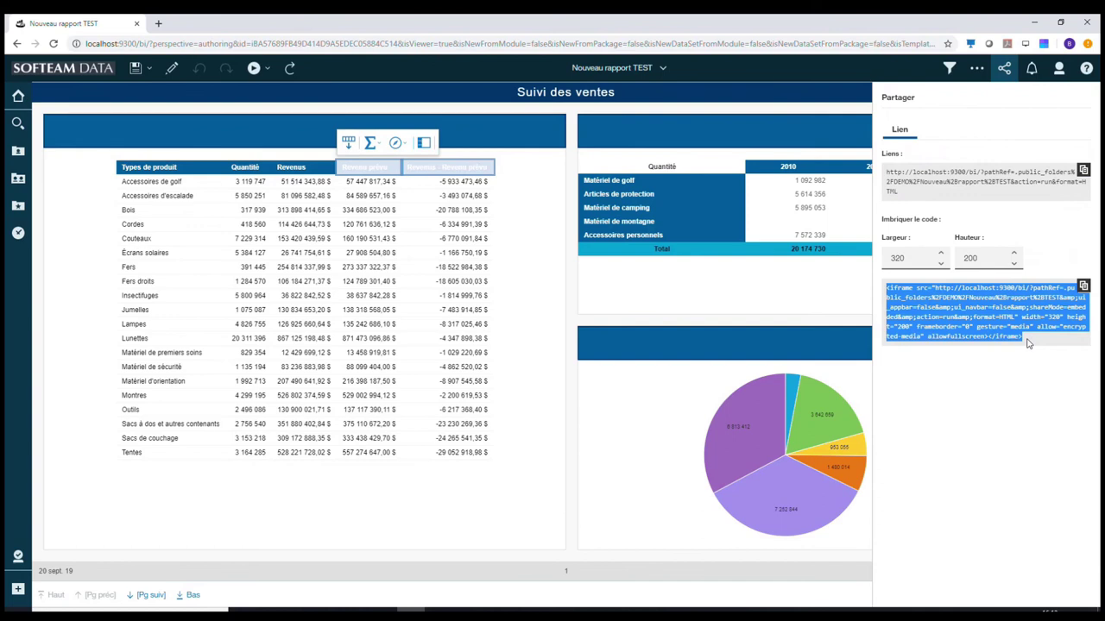
{"action": "left_click", "coordinate": [618, 68]}
{"action": "left_click", "coordinate": [561, 93]}
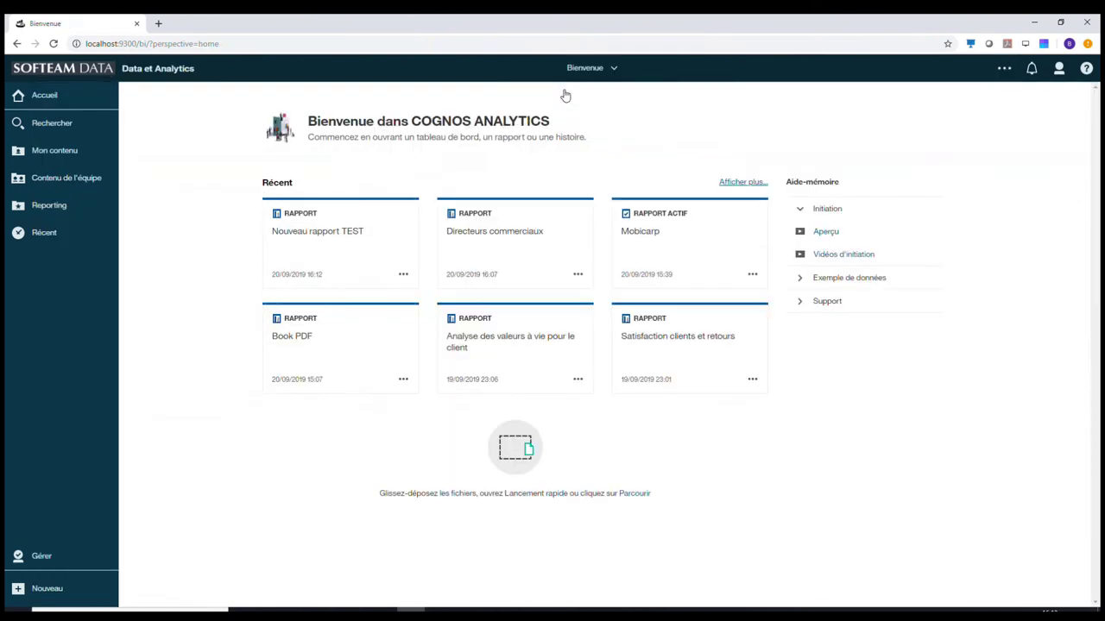
Open the run options of the Book PDF report in the team's Rapports folder and set a background run in PDF format only.
{"action": "left_click", "coordinate": [60, 184]}
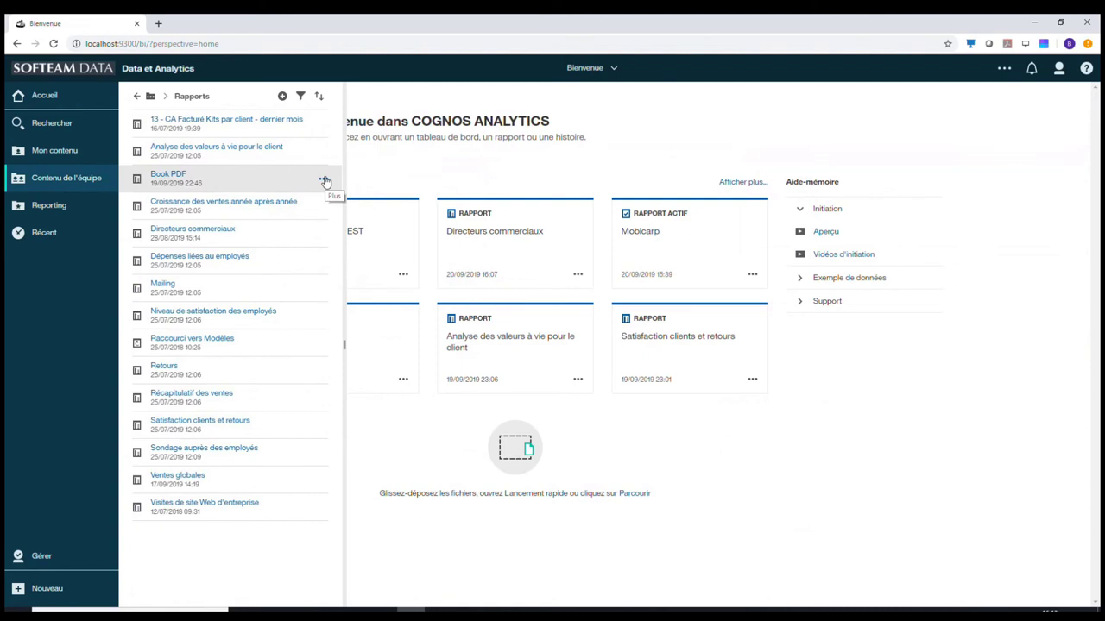
{"action": "left_click", "coordinate": [324, 181]}
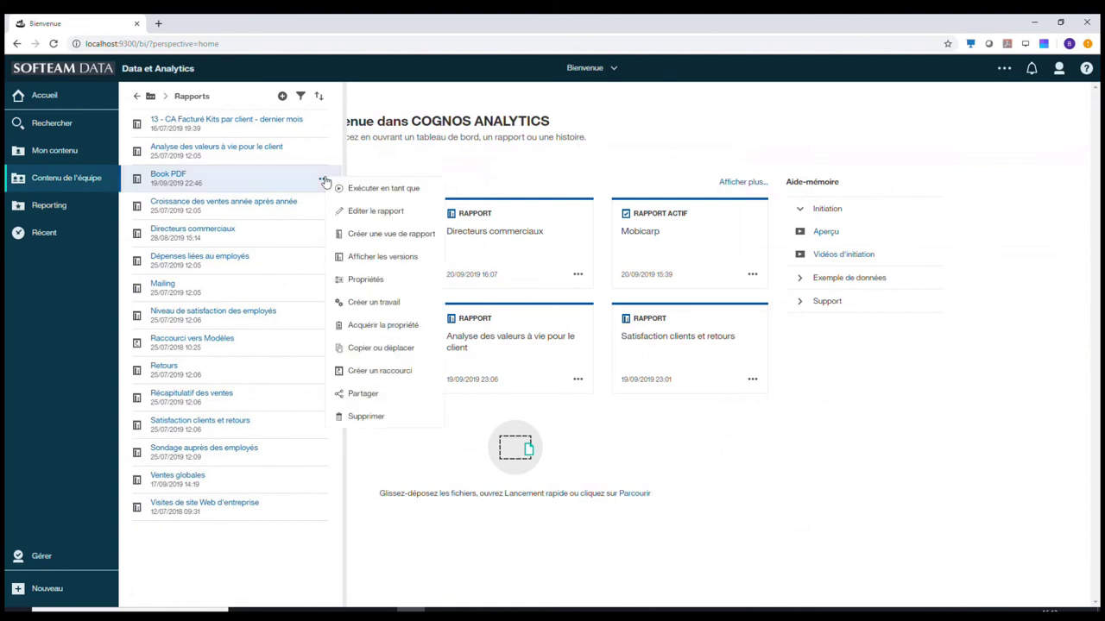
{"action": "left_click", "coordinate": [372, 191]}
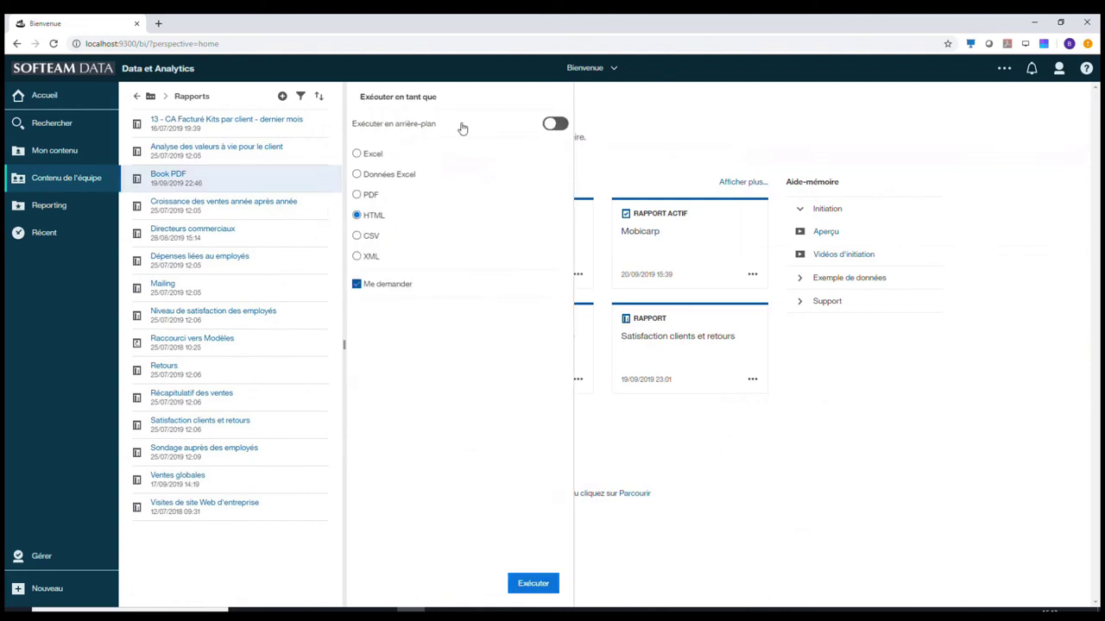
{"action": "left_click", "coordinate": [554, 125]}
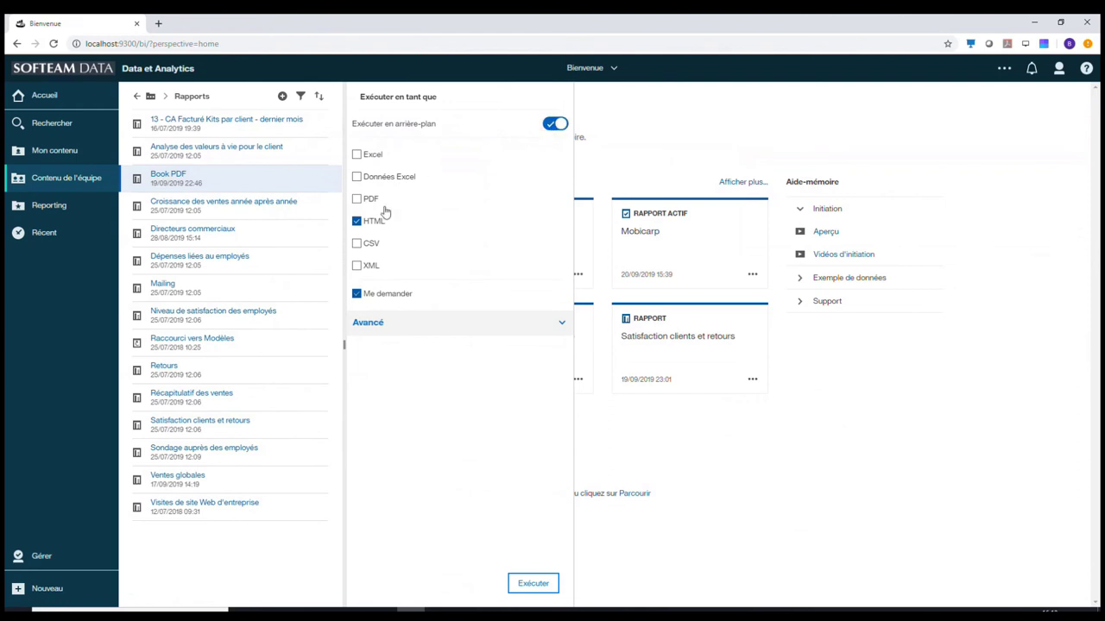
{"action": "left_click", "coordinate": [357, 199]}
{"action": "left_click", "coordinate": [356, 222]}
Set the background run to Plus tard in the advanced options and review its delivery choices.
{"action": "left_click", "coordinate": [372, 325]}
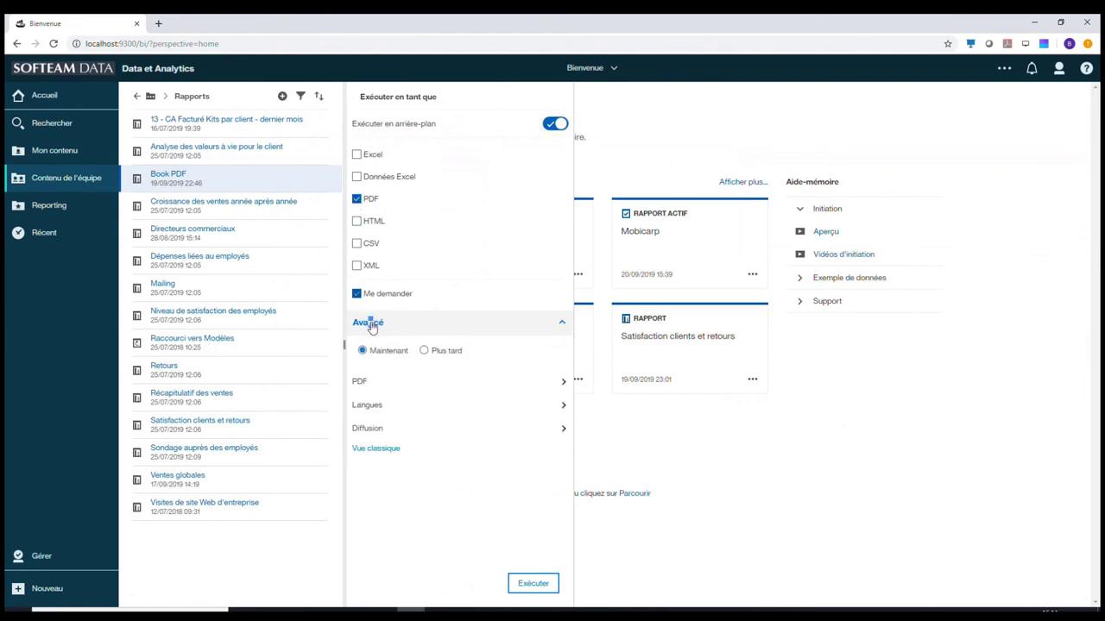
{"action": "left_click", "coordinate": [424, 352]}
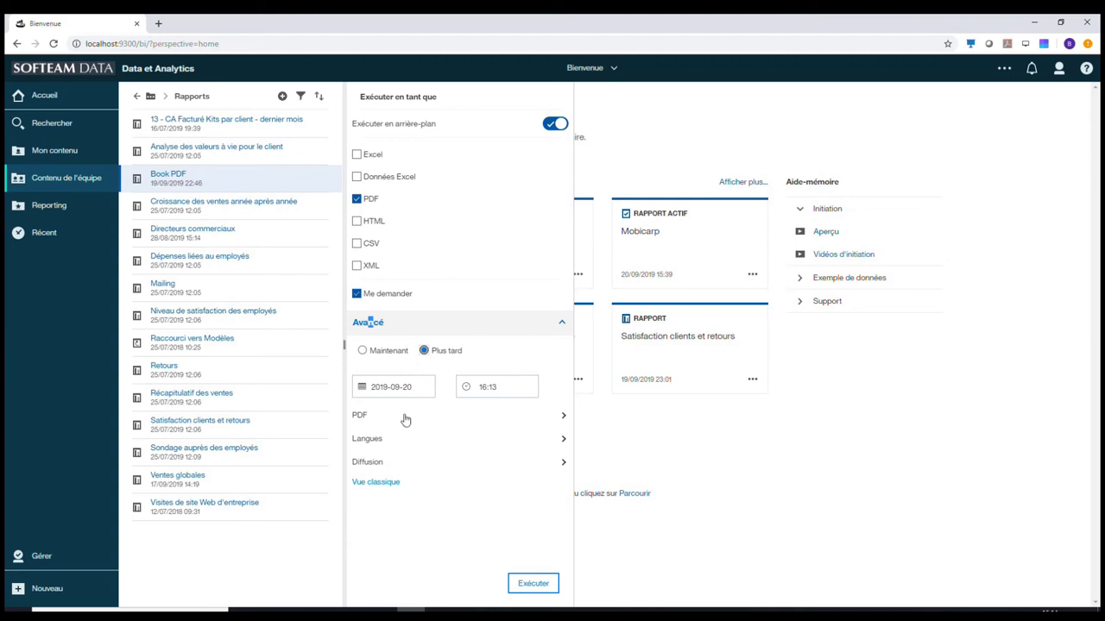
{"action": "left_click", "coordinate": [424, 464]}
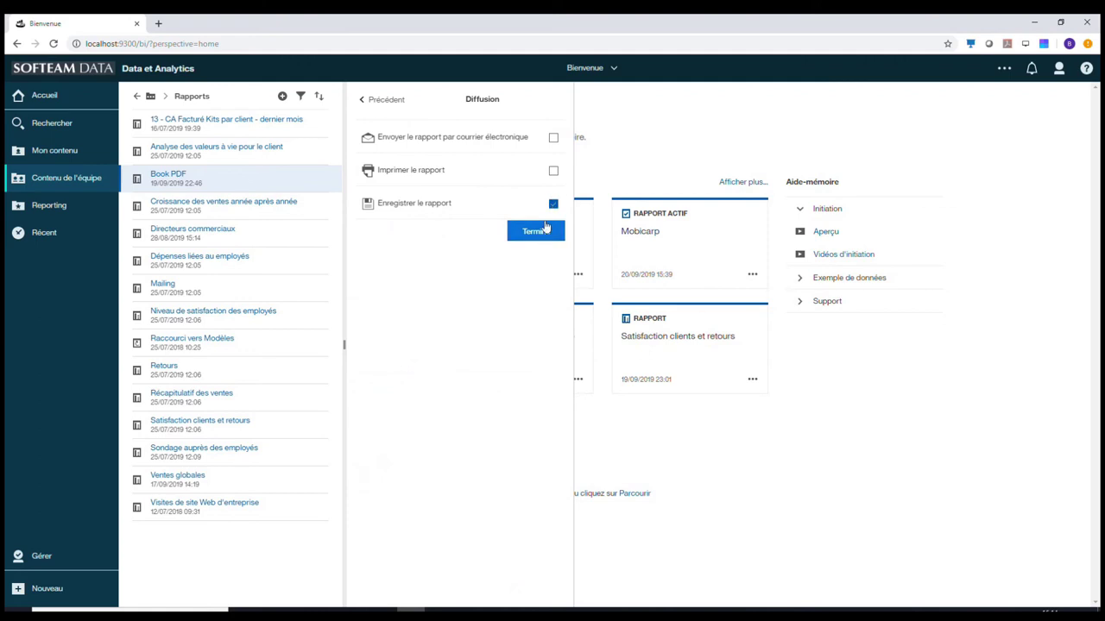
{"action": "left_click", "coordinate": [378, 101]}
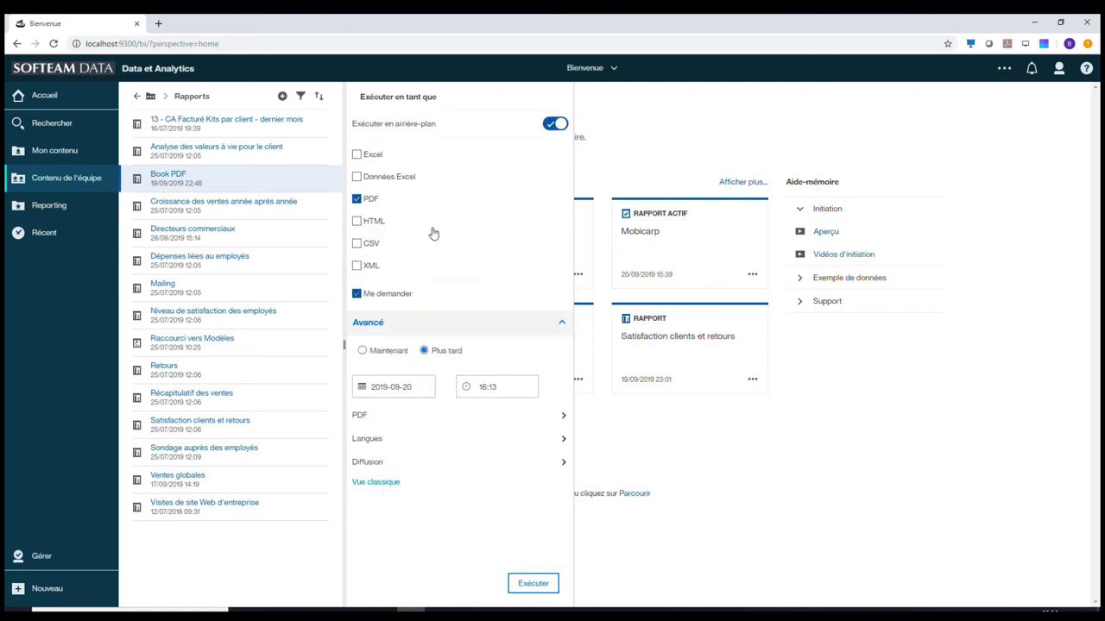
Delete the existing weekly schedule from the properties of the Directeurs commerciaux report.
{"action": "left_click", "coordinate": [323, 236]}
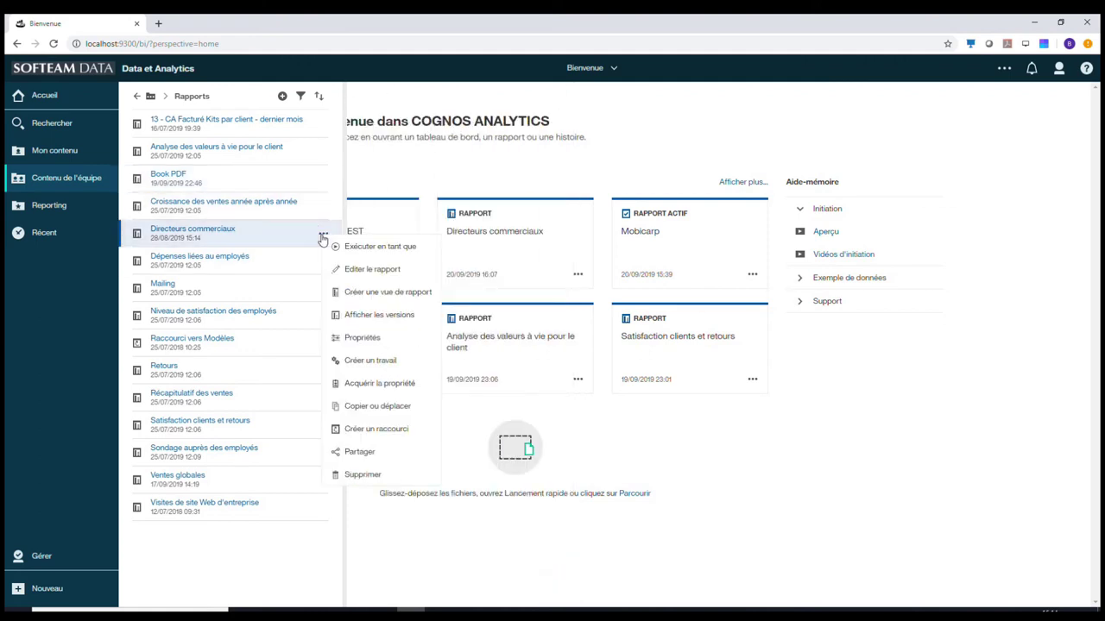
{"action": "left_click", "coordinate": [363, 341]}
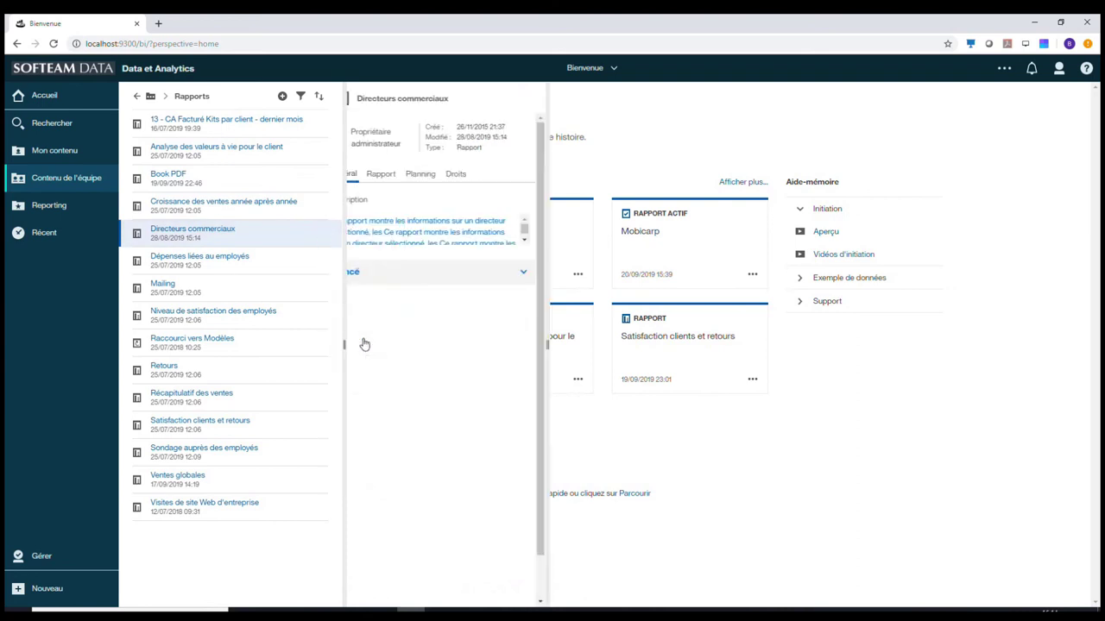
{"action": "left_click", "coordinate": [445, 175]}
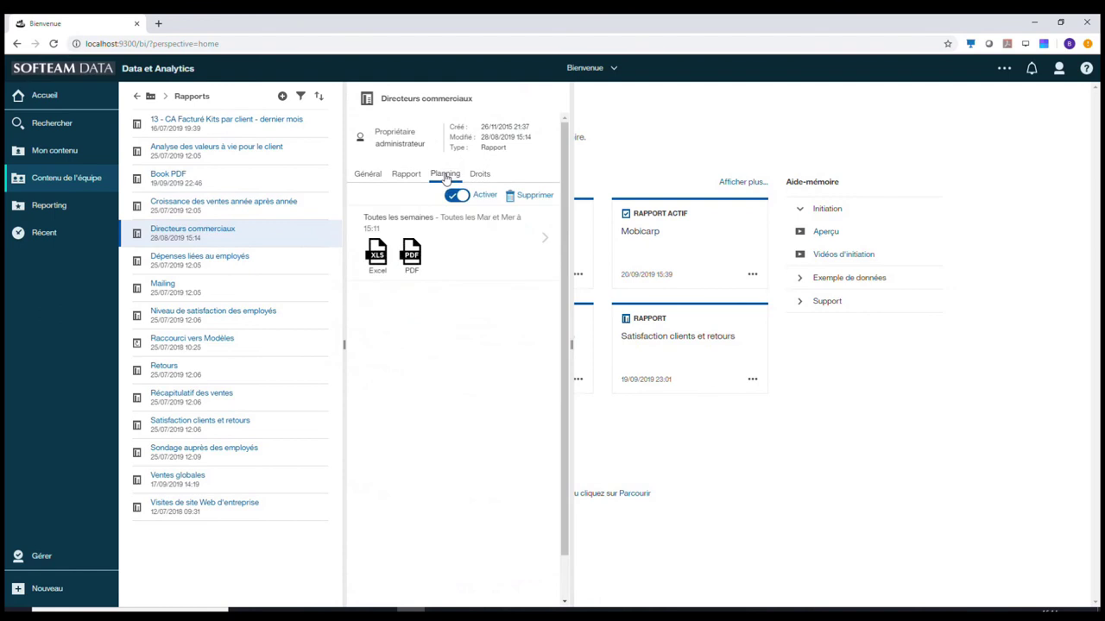
{"action": "left_click", "coordinate": [523, 197]}
{"action": "left_click", "coordinate": [594, 363]}
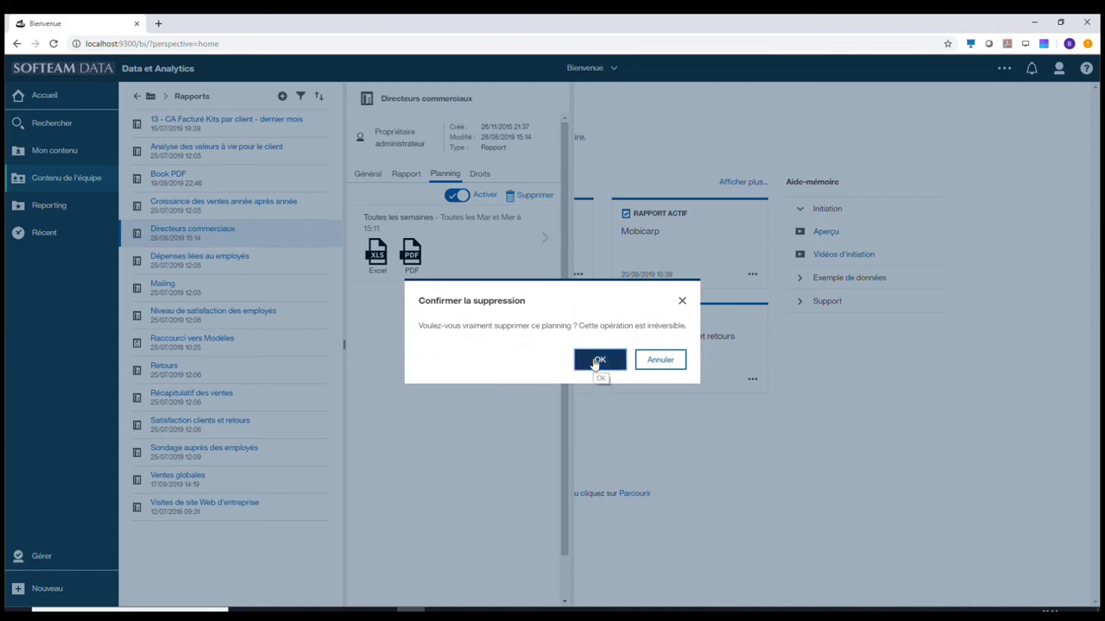
Draft a new weekly schedule for Mondays and Fridays after reviewing the frequency choices, and leave it without creating it.
{"action": "left_click", "coordinate": [514, 197]}
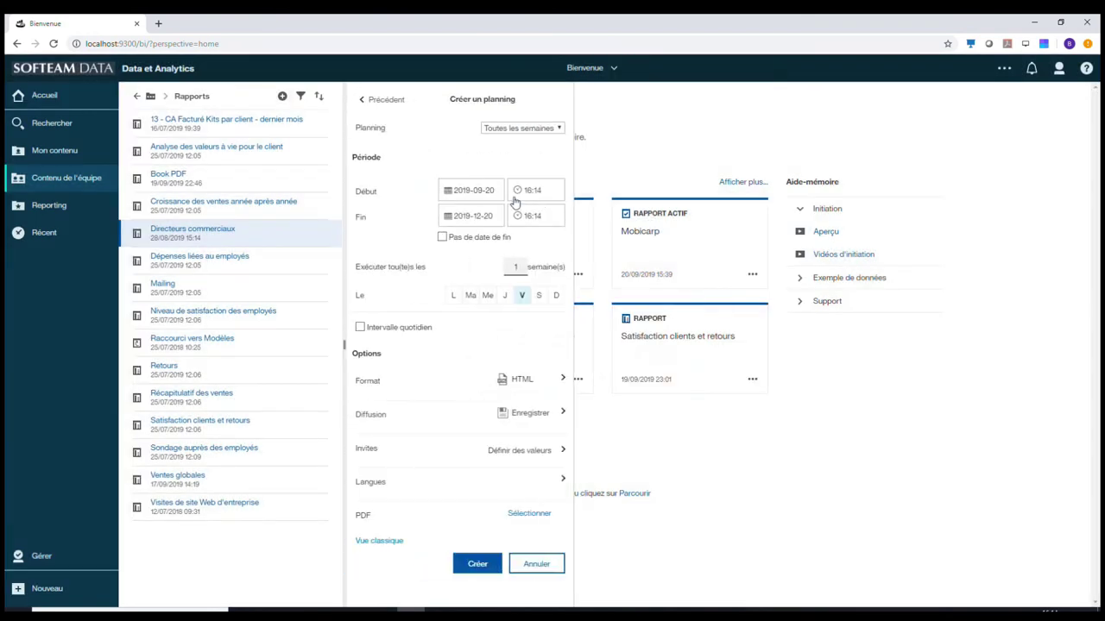
{"action": "left_click", "coordinate": [523, 129]}
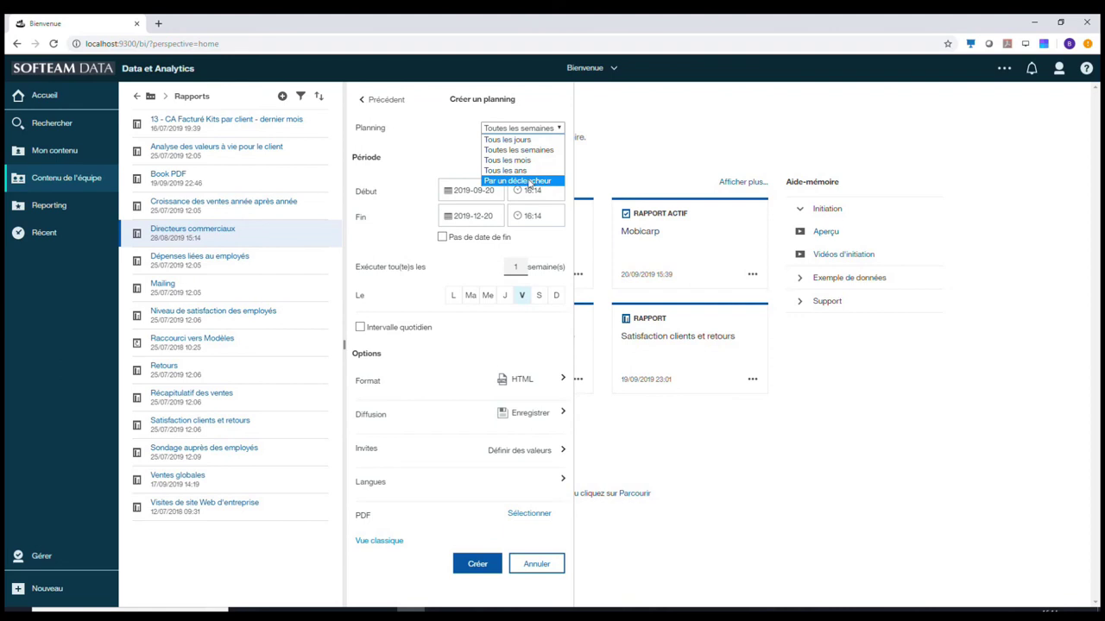
{"action": "left_click", "coordinate": [454, 164]}
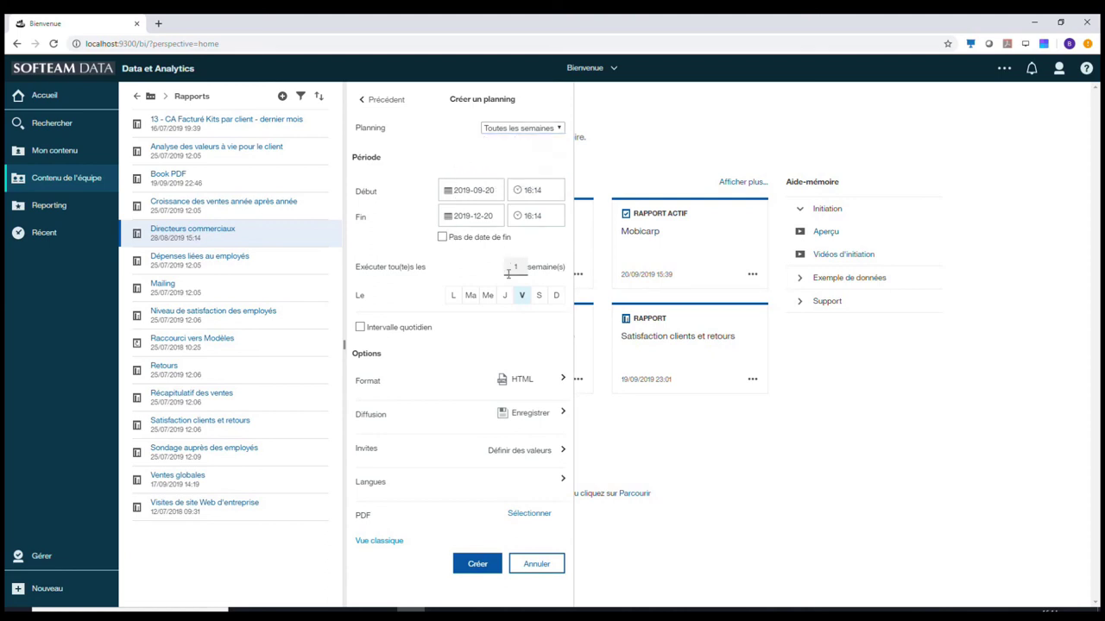
{"action": "left_click", "coordinate": [453, 296]}
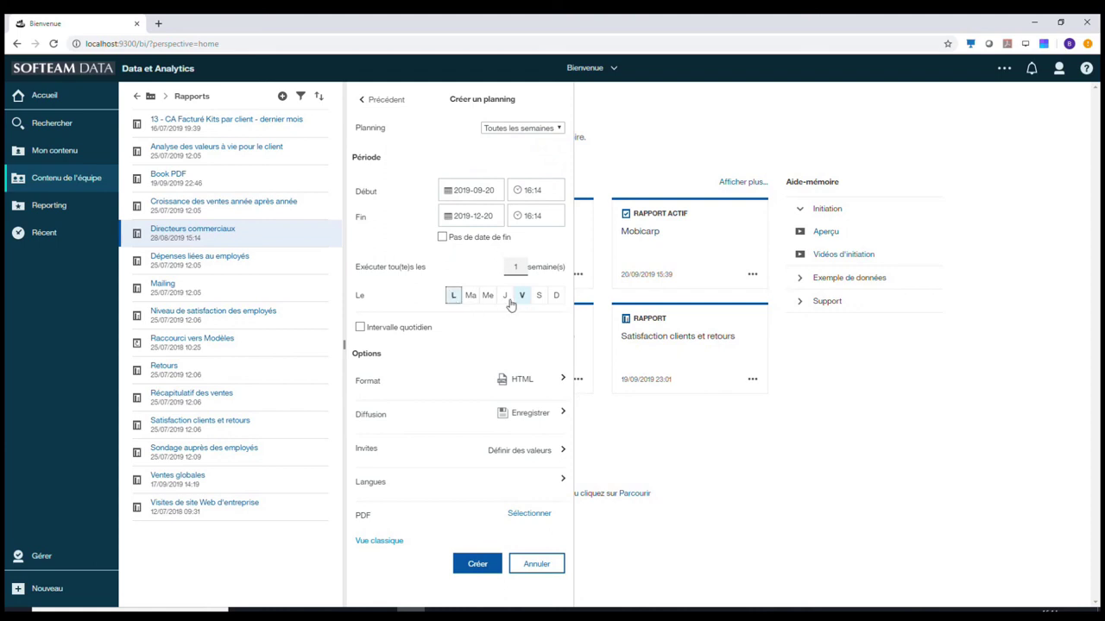
{"action": "left_click", "coordinate": [478, 563]}
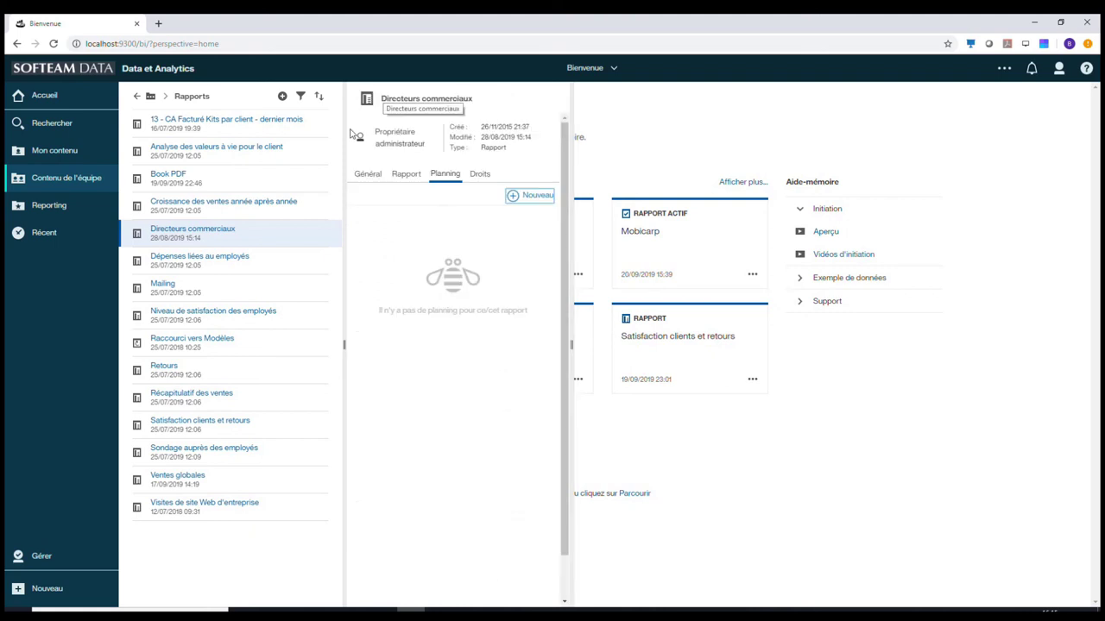
Download the Excel output of the Directeurs commerciaux version dated 28 août 2019 and open it in Excel.
{"action": "left_click", "coordinate": [322, 235]}
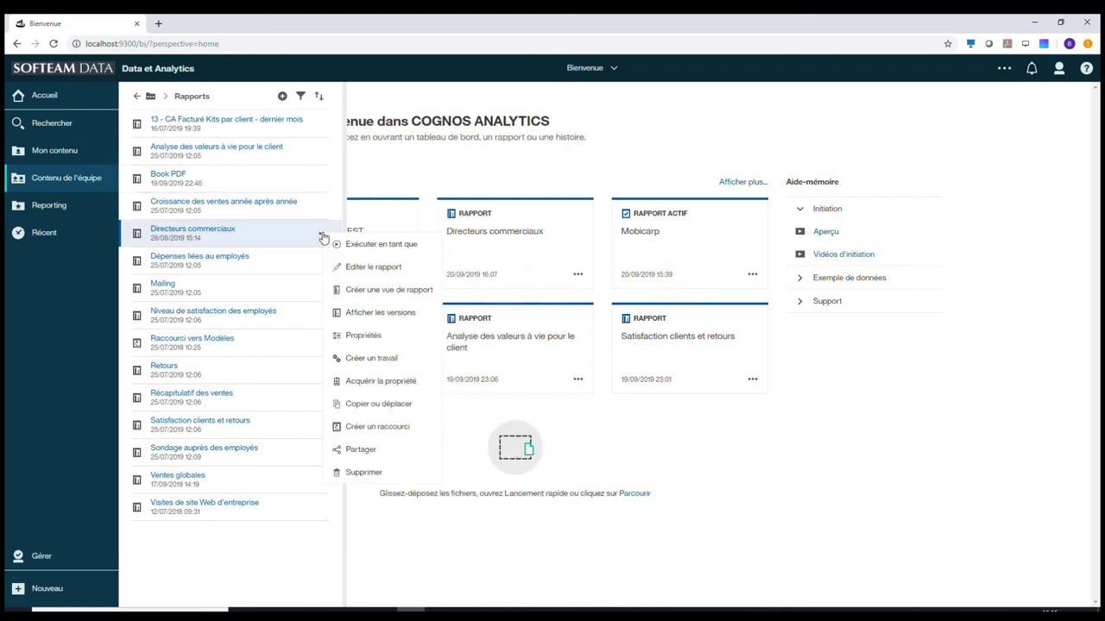
{"action": "left_click", "coordinate": [386, 318]}
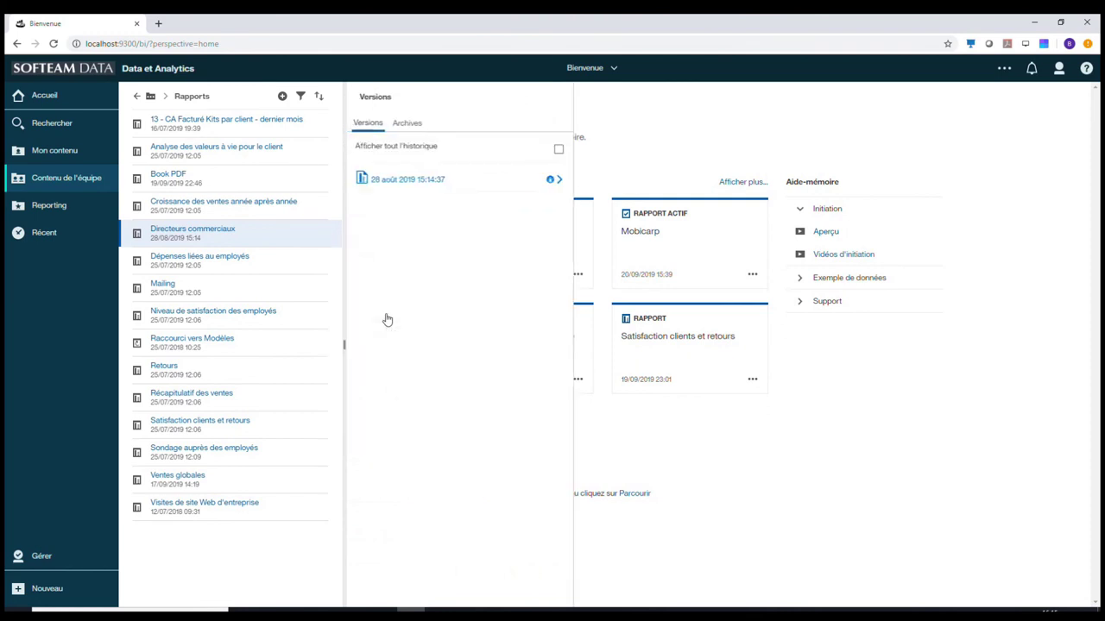
{"action": "left_click", "coordinate": [438, 183]}
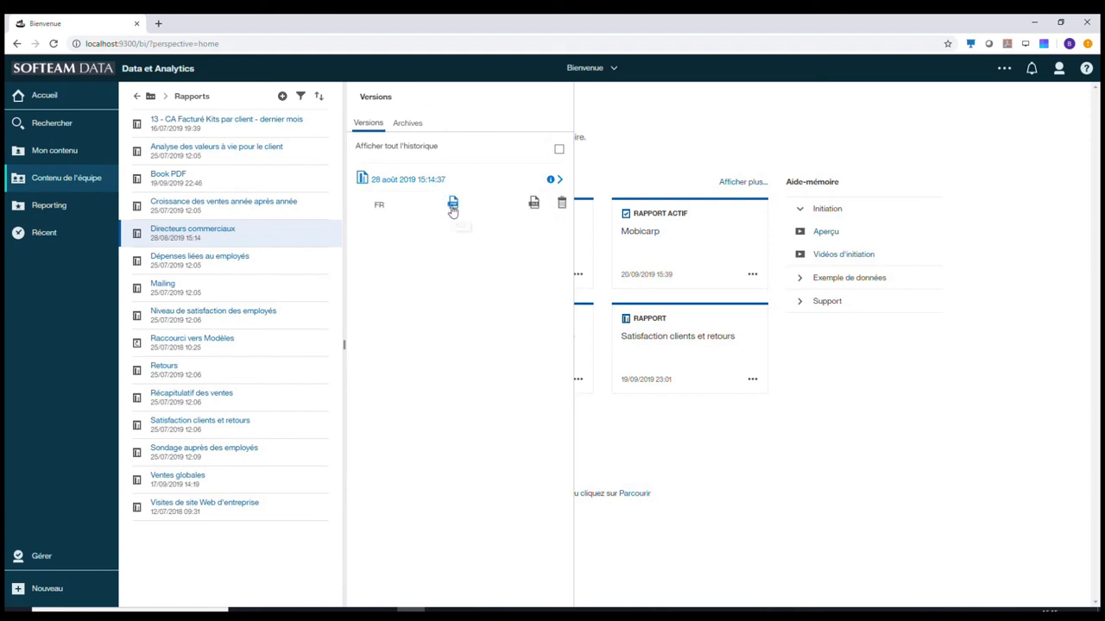
{"action": "left_click", "coordinate": [534, 205]}
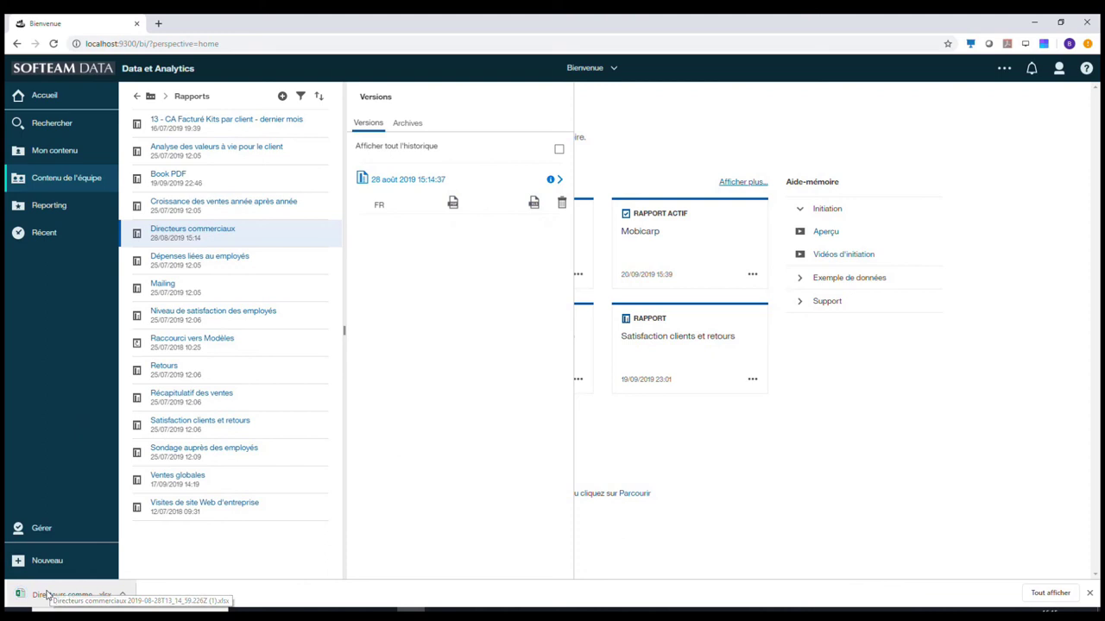
{"action": "left_click", "coordinate": [47, 594]}
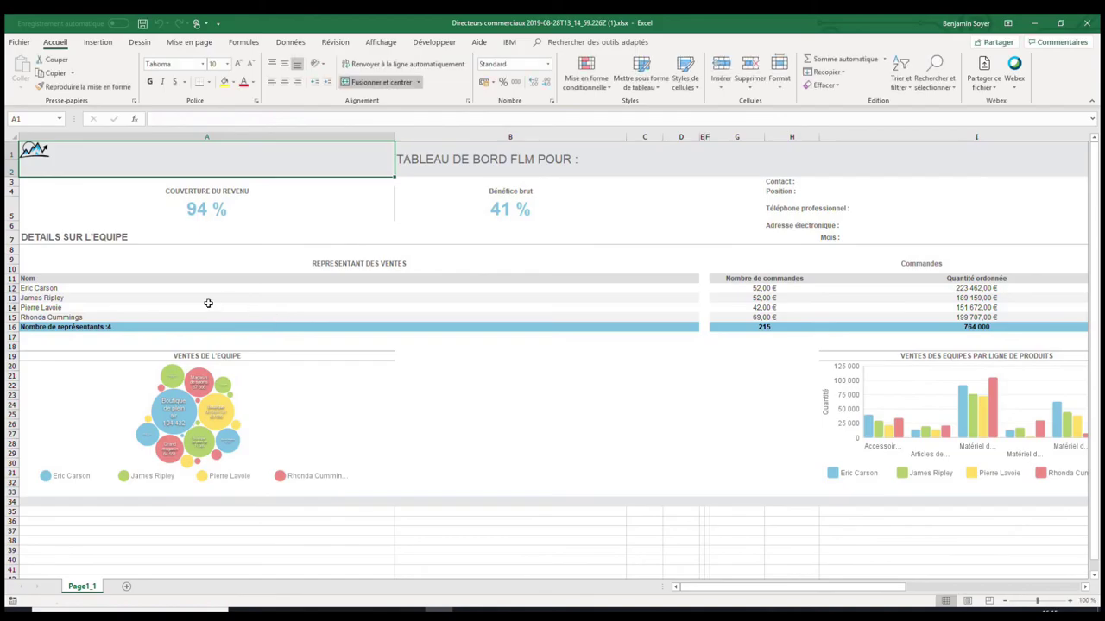
Examine the sales representatives table in the workbook, and return to Cognos Analytics to check the report's version history option.
{"action": "scroll", "coordinate": [199, 304], "scroll_direction": "down", "scroll_amount": 1}
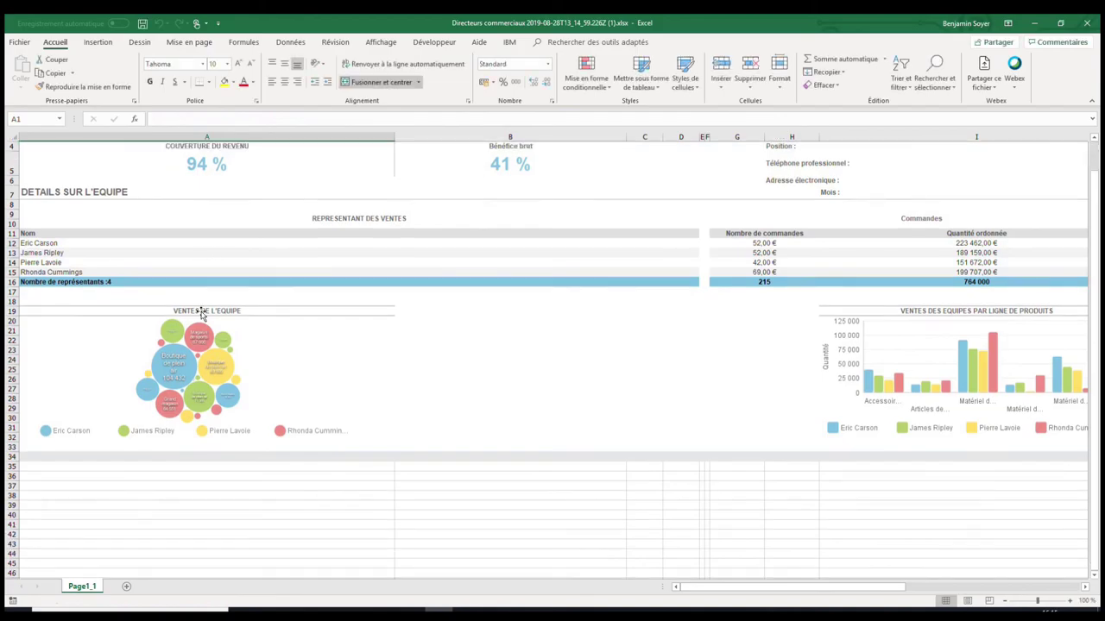
{"action": "left_click_drag", "start_coordinate": [54, 235], "coordinate": [967, 281]}
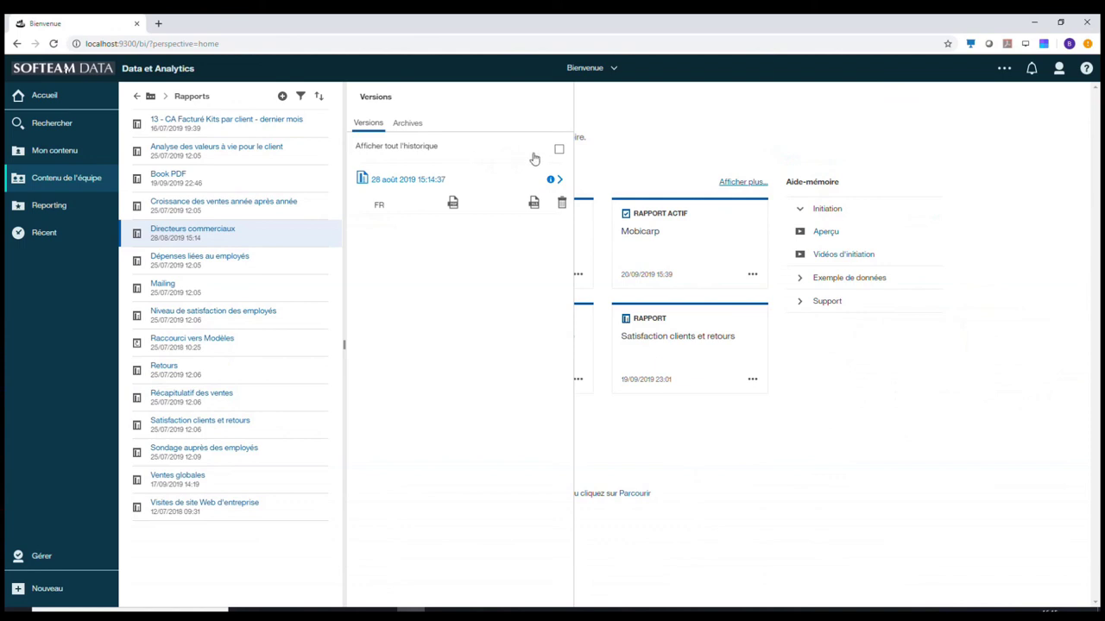
{"action": "left_click", "coordinate": [558, 152]}
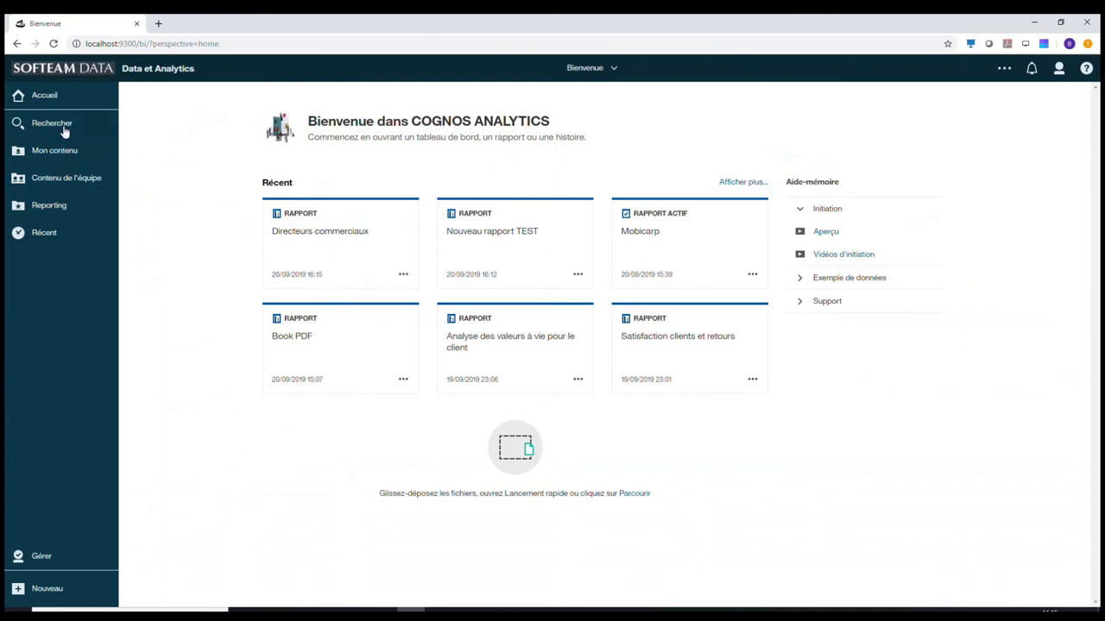
Search all content for "ventes" with the result filters displayed, and open the Ventes globales report from Exemples > Rapports.
{"action": "left_click", "coordinate": [52, 125]}
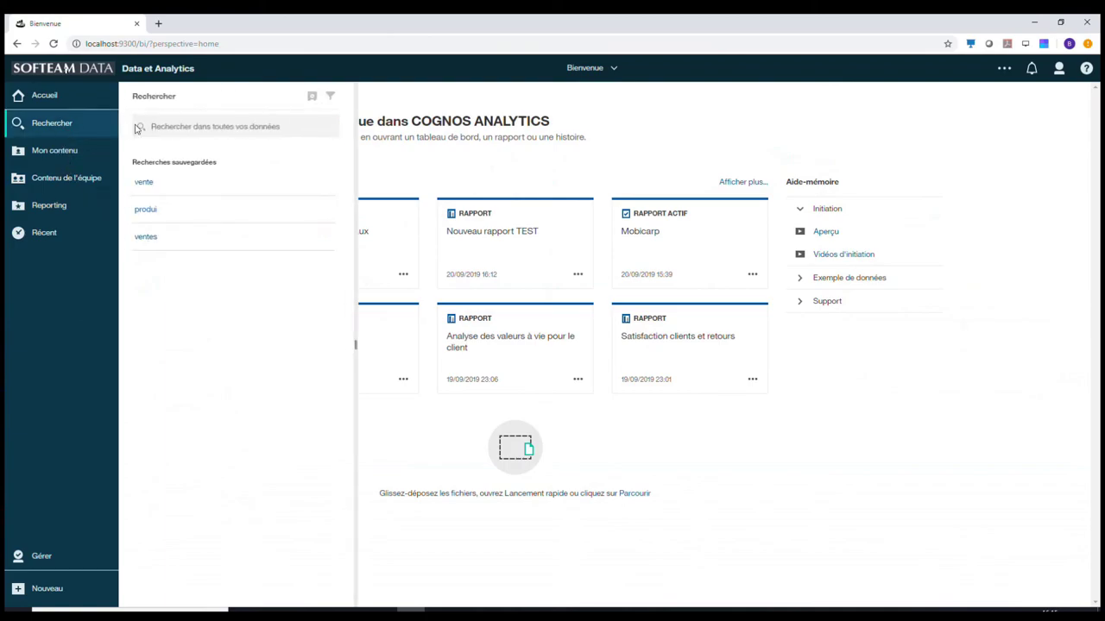
{"action": "type", "text": "ventes"}
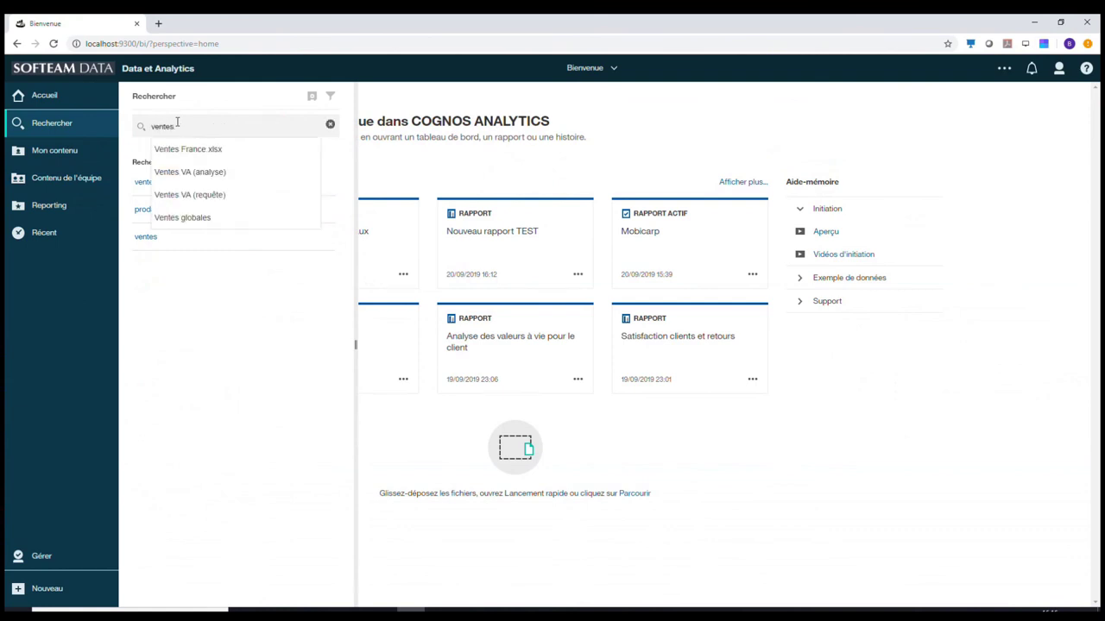
{"action": "key", "text": "Return"}
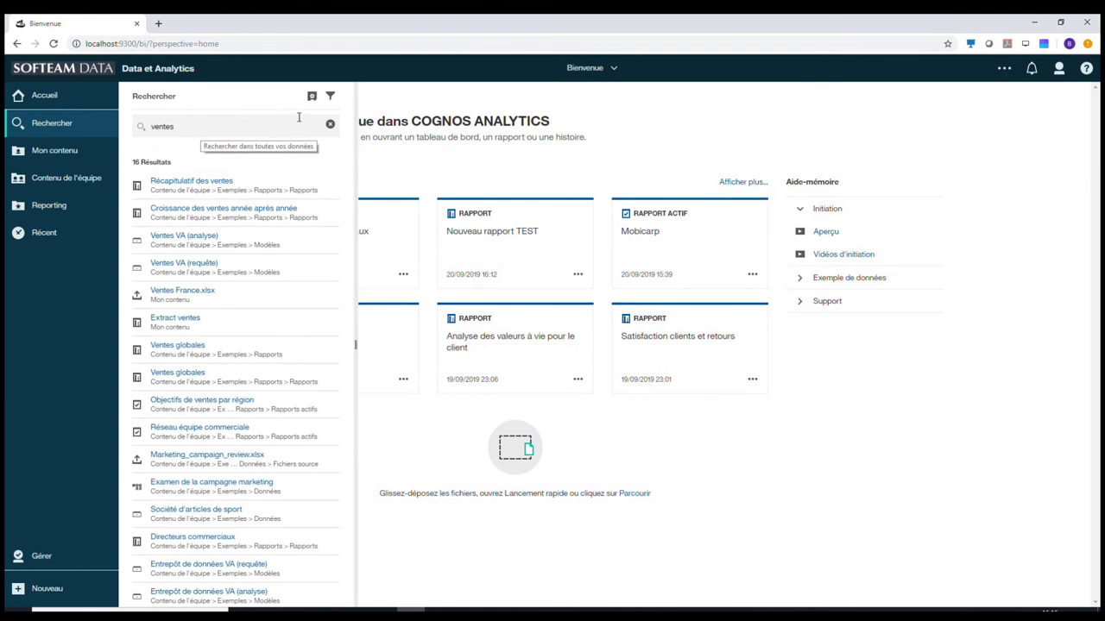
{"action": "left_click", "coordinate": [330, 97]}
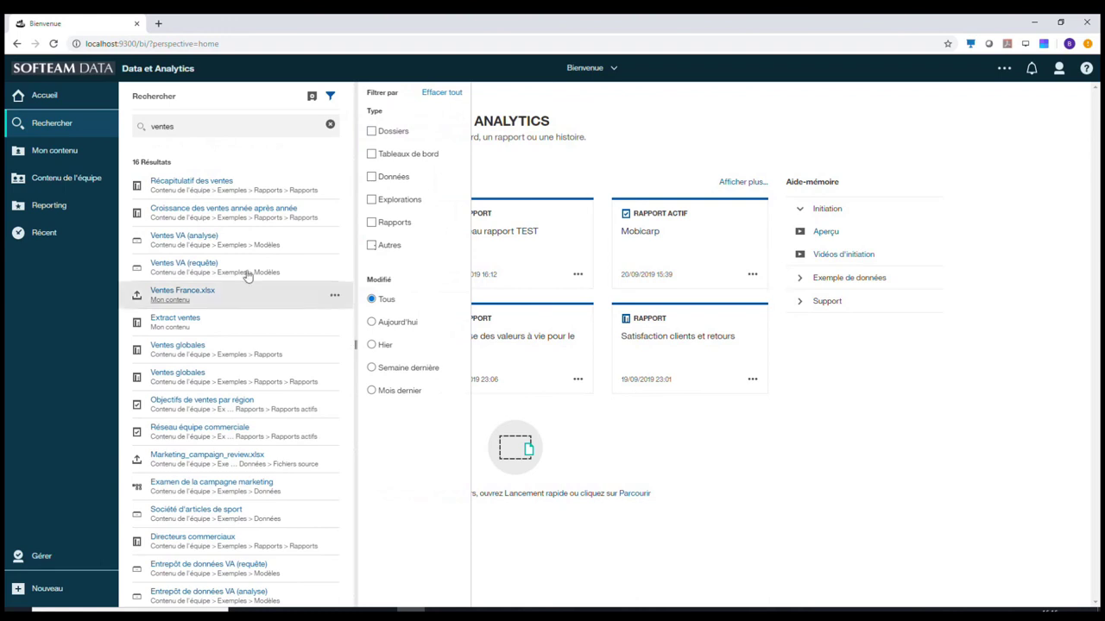
{"action": "left_click", "coordinate": [177, 345]}
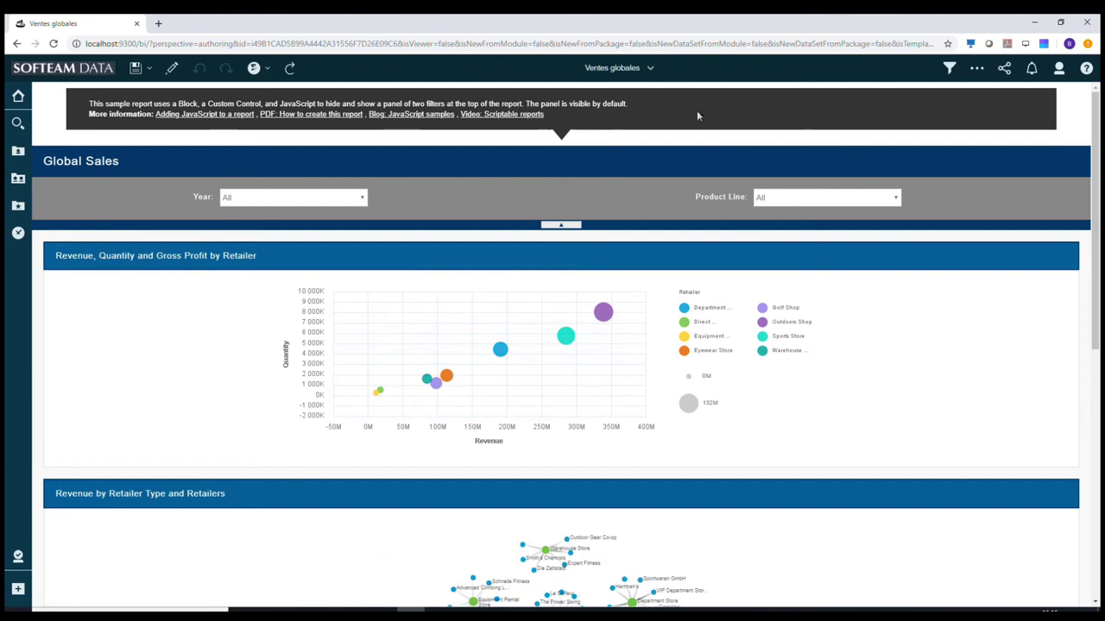
Review the Ventes globales charts and sales table, and switch the report to edit mode to examine its page layout.
{"action": "scroll", "coordinate": [585, 188], "scroll_direction": "down", "scroll_amount": 6}
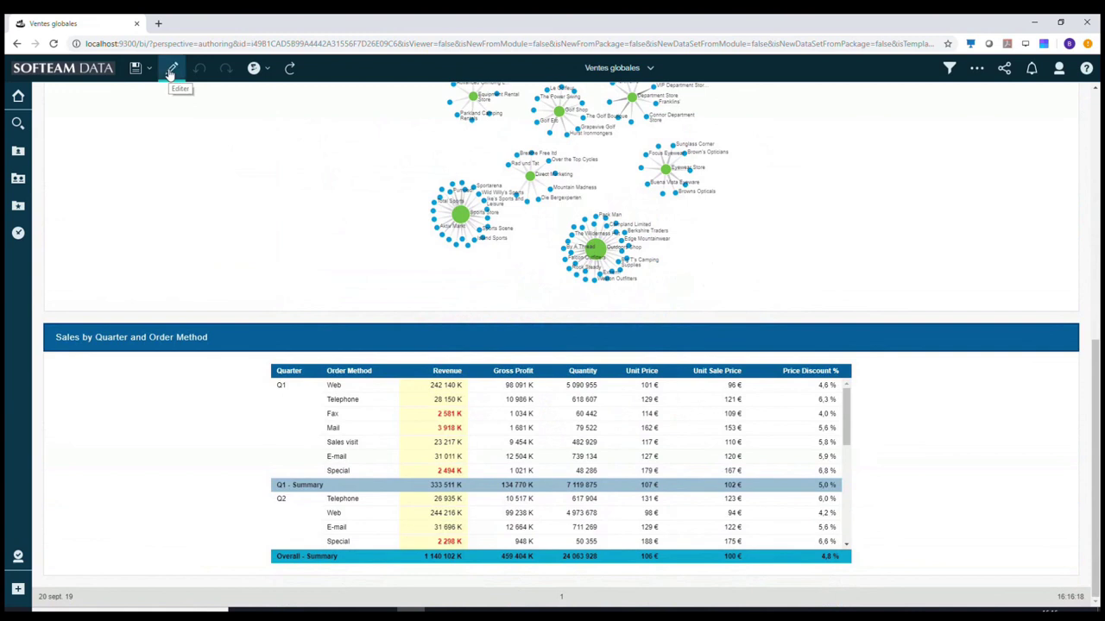
{"action": "left_click", "coordinate": [170, 72]}
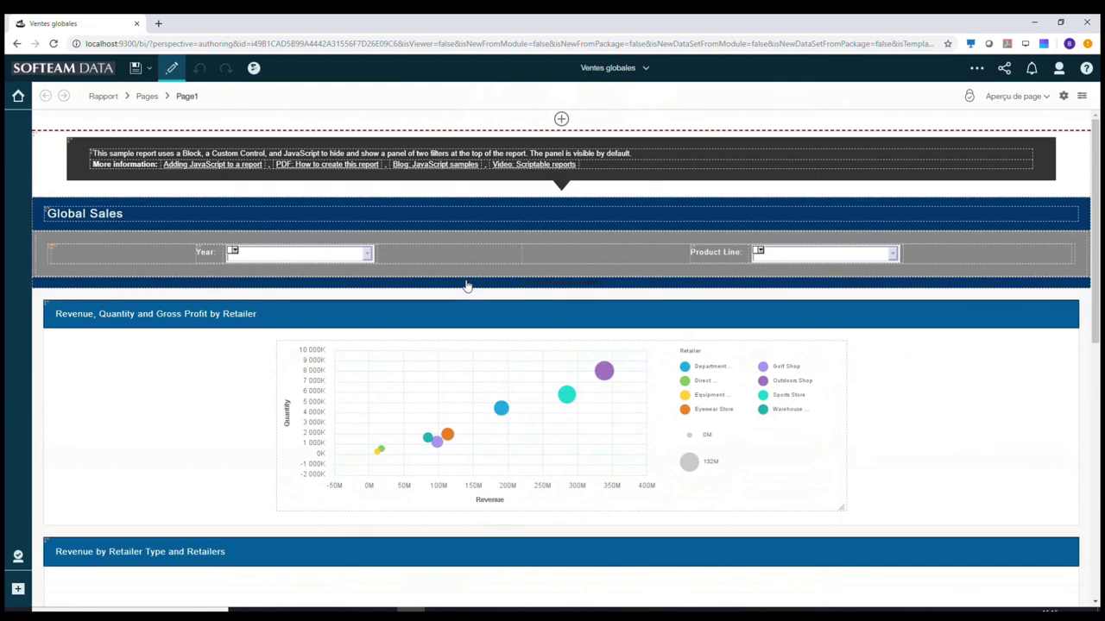
{"action": "scroll", "coordinate": [466, 285], "scroll_direction": "down", "scroll_amount": 7}
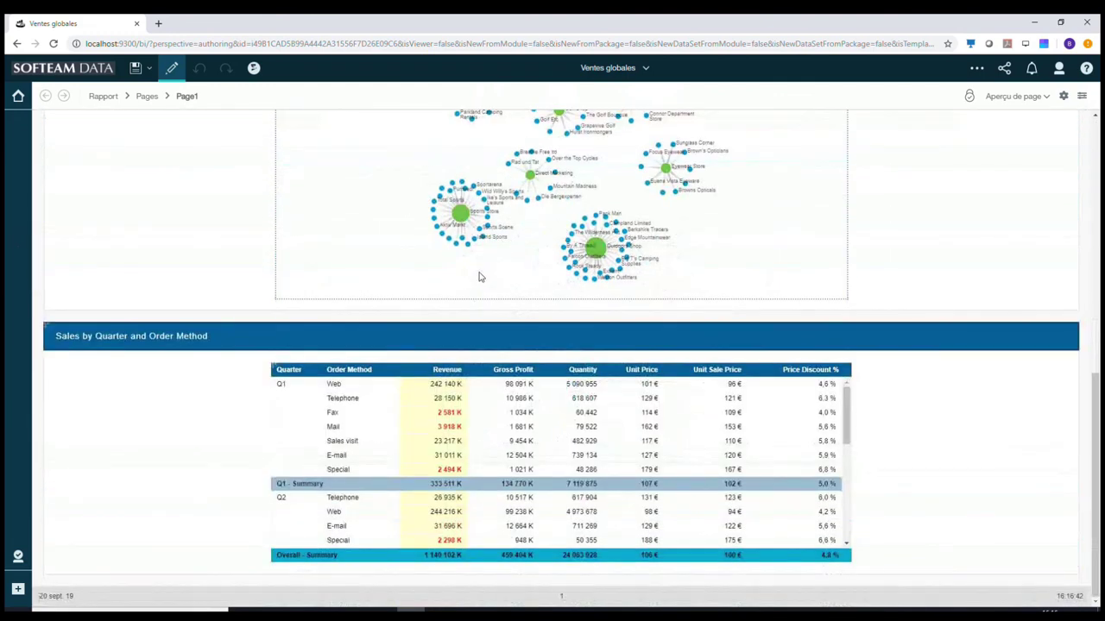